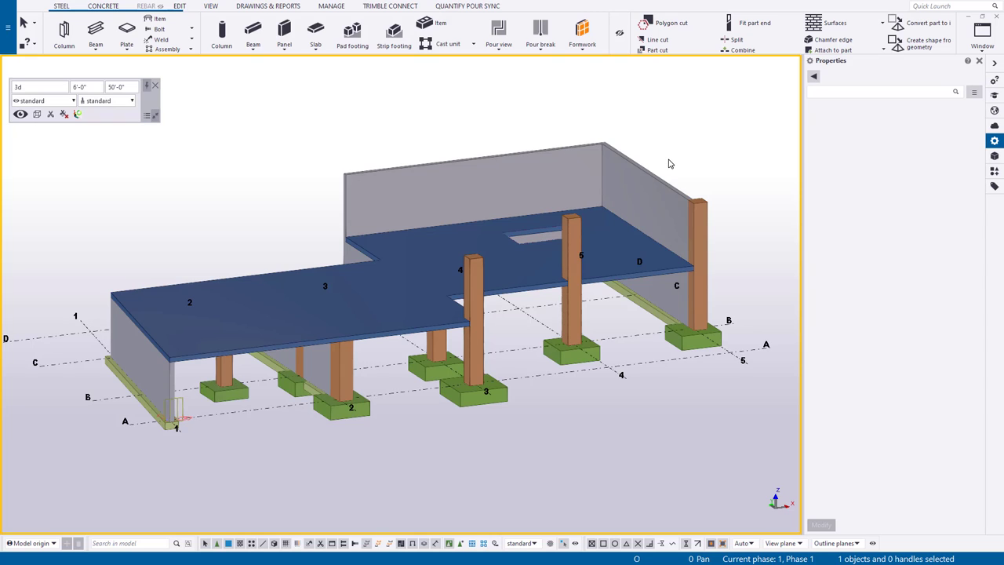
Step: Close the current 3D model view window
key(ctrl+p)
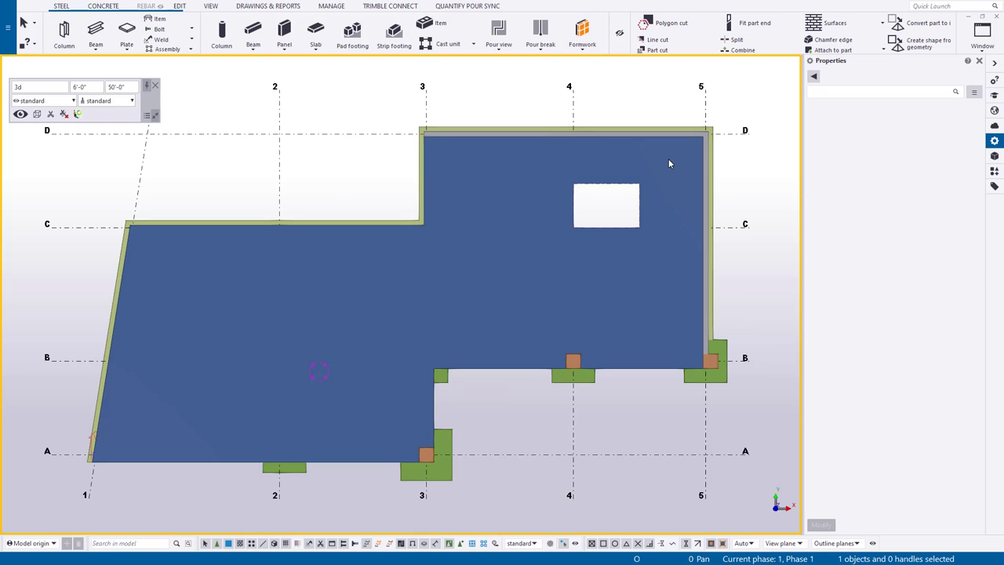
click(995, 16)
click(208, 6)
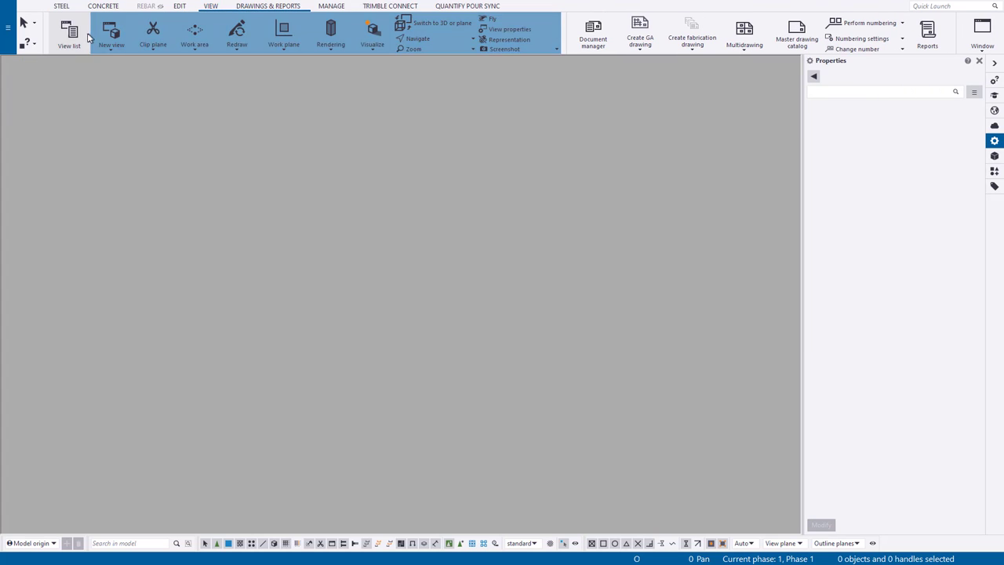
Step: Open the ELEV. GRID 5 named view from the view list
click(69, 33)
drag(511, 107, 249, 97)
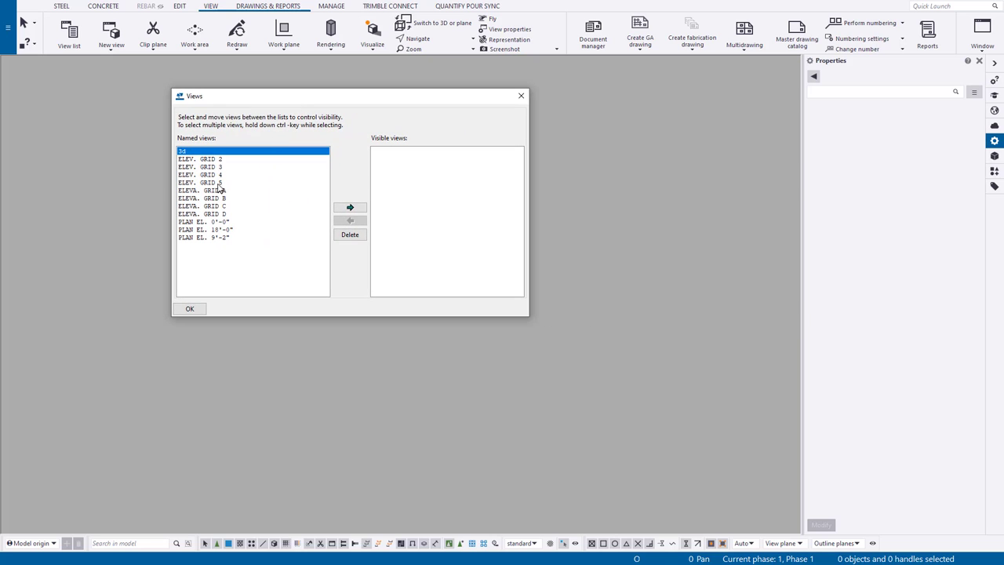
click(218, 184)
click(347, 209)
click(521, 96)
click(518, 71)
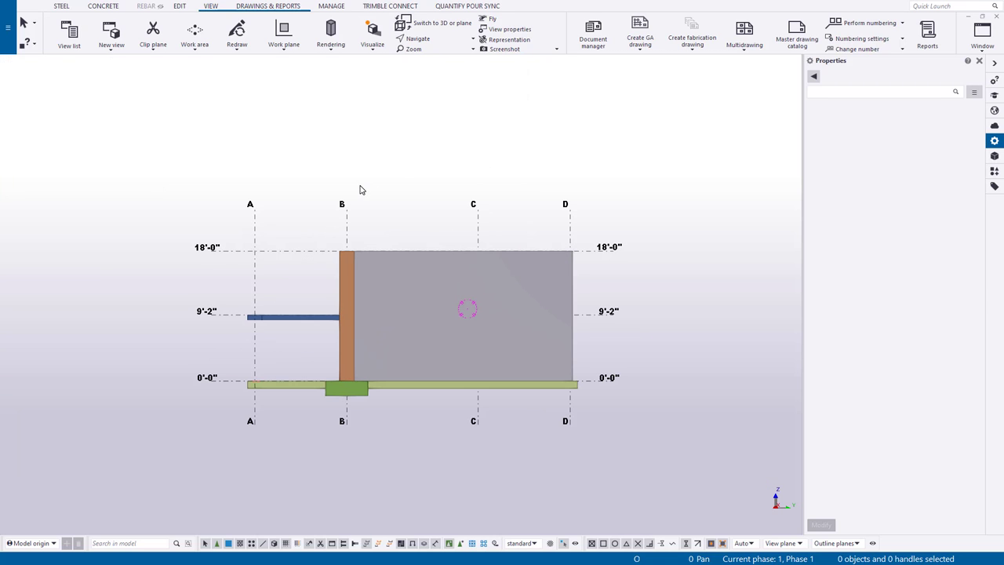
click(284, 252)
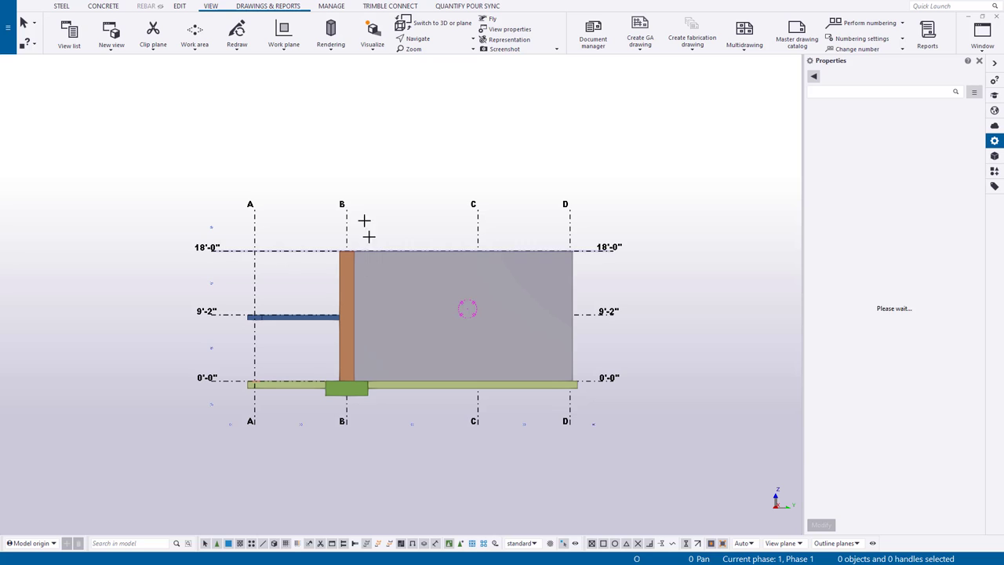
right_click(307, 179)
mouse_move(411, 325)
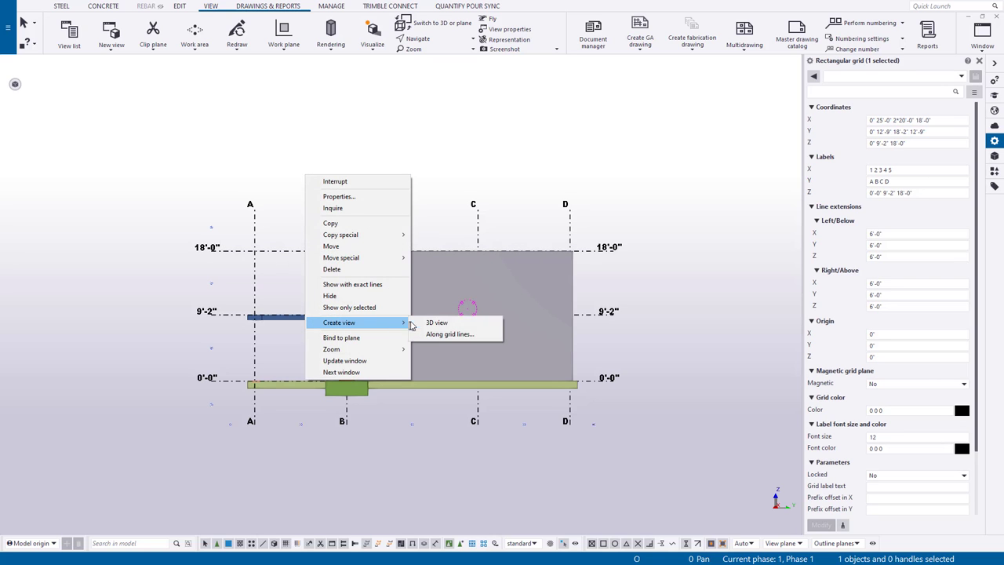
click(470, 334)
drag(459, 102, 430, 86)
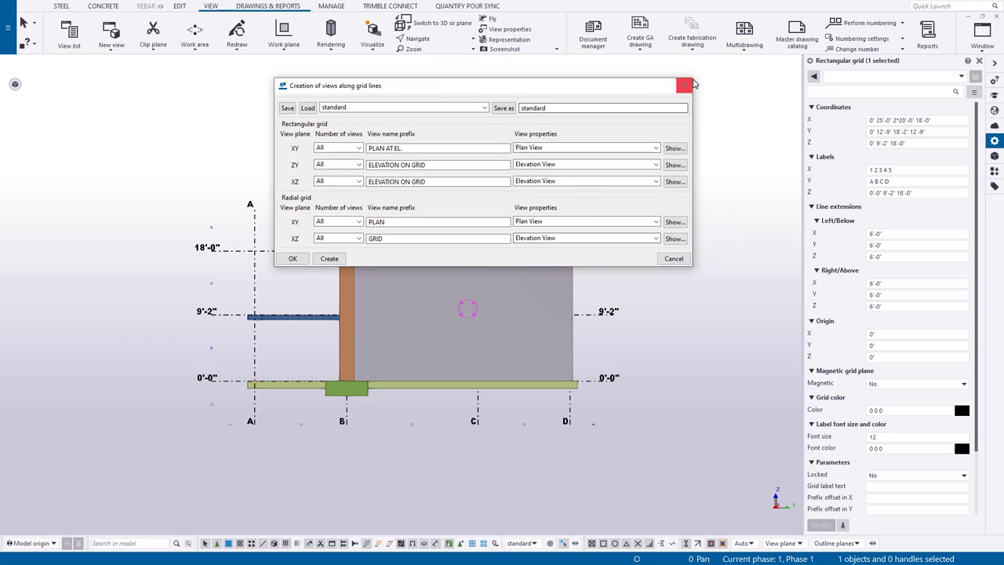
click(112, 51)
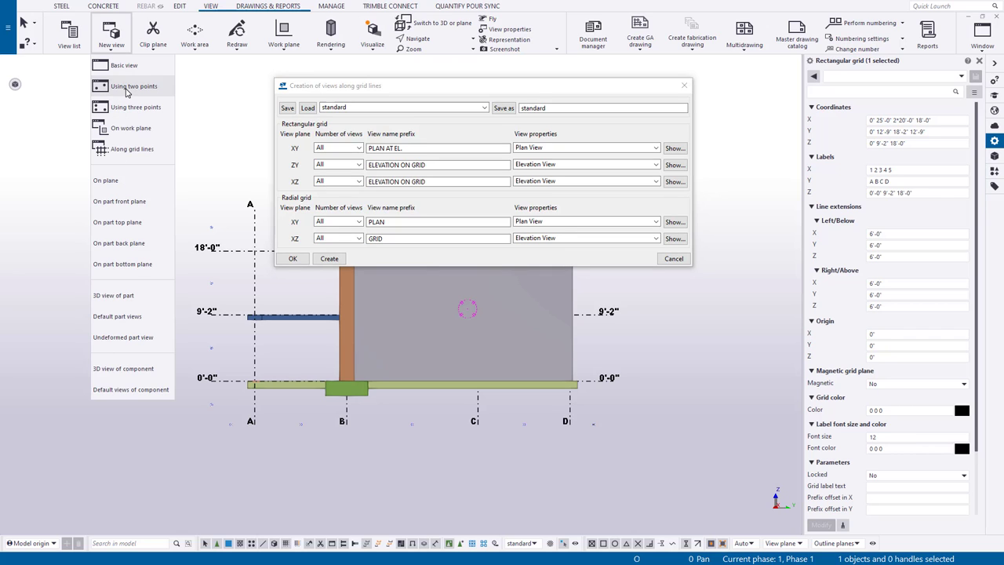
click(684, 87)
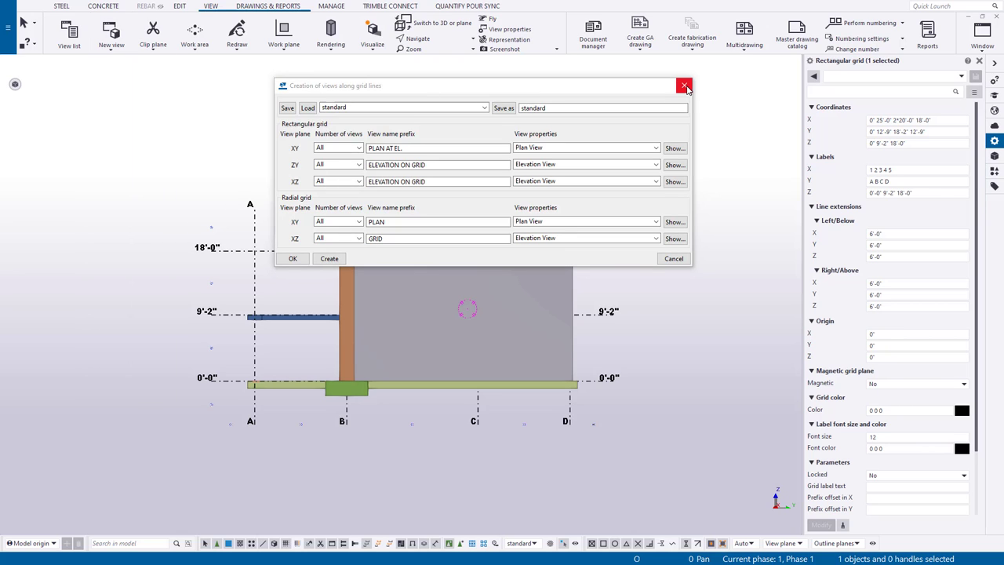
click(685, 86)
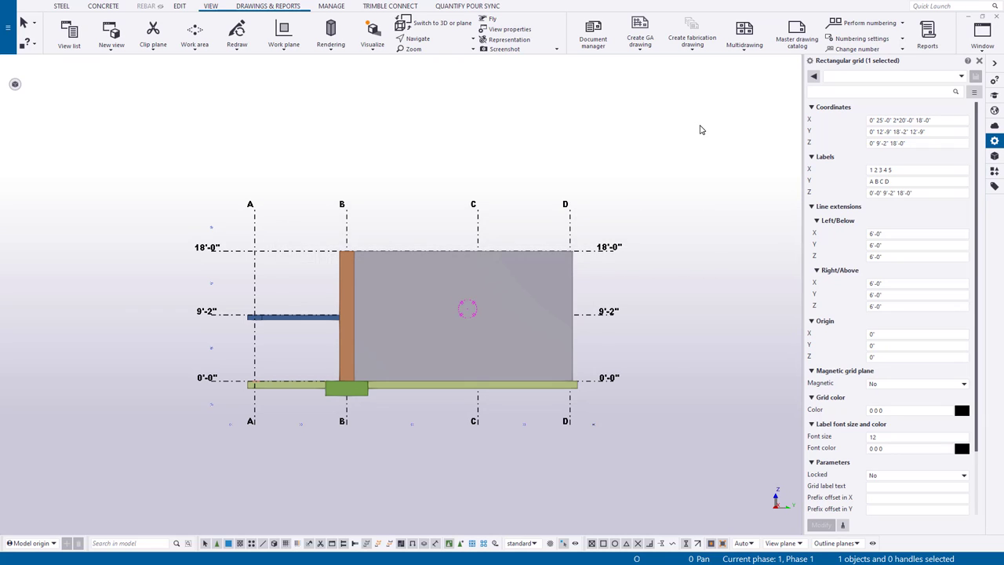
Step: Fit the work area to a window around the upper wall between grids B and D in the elevation
click(702, 129)
scroll(401, 322, up, 1)
mouse_move(500, 383)
middle_down()
mouse_move(459, 305)
mouse_move(429, 307)
middle_up()
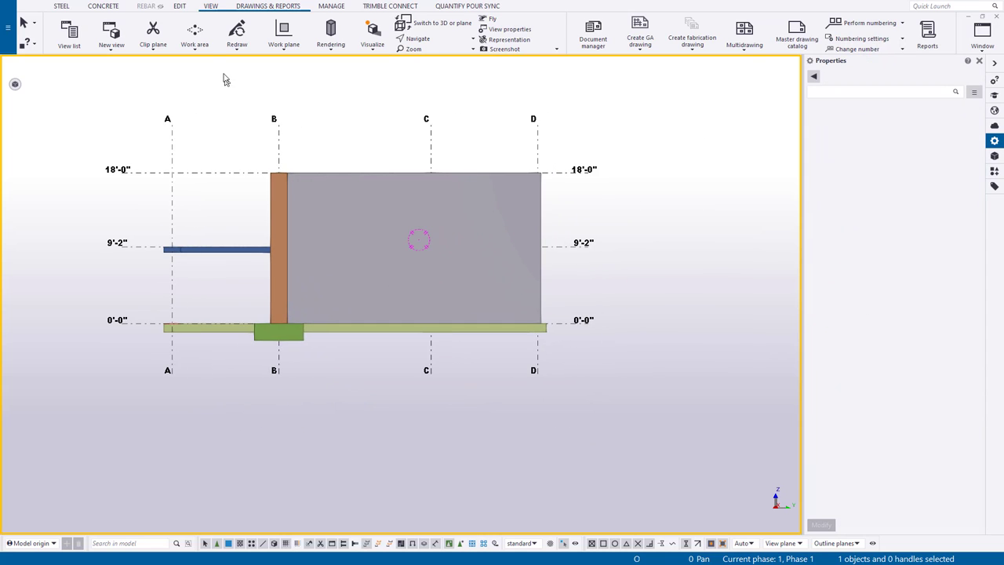
click(196, 40)
click(206, 181)
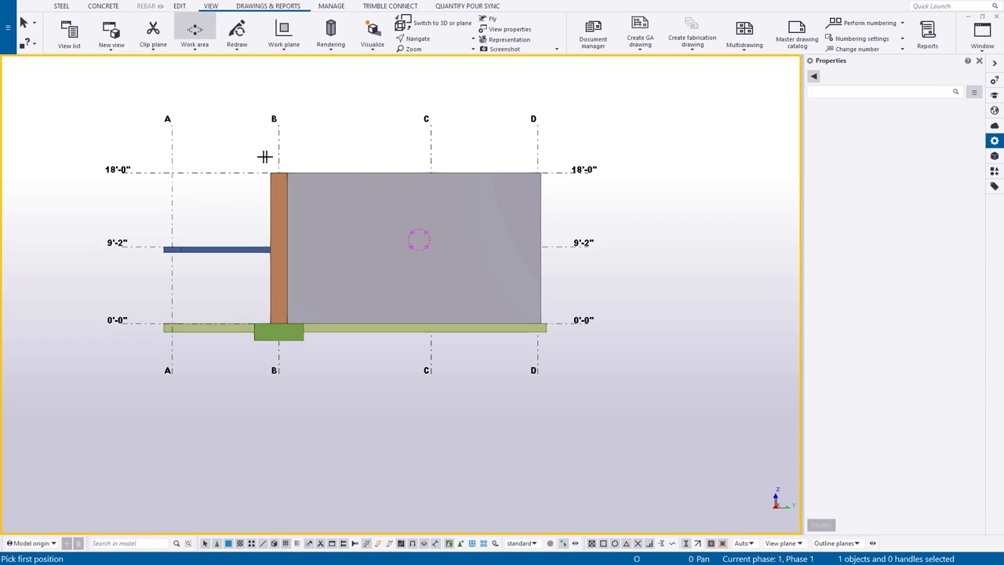
click(259, 160)
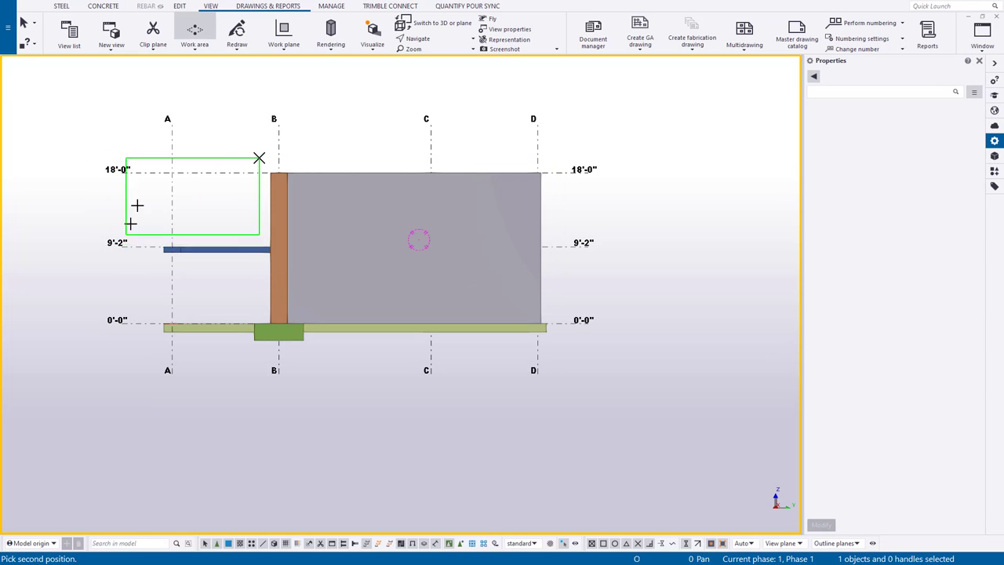
click(555, 261)
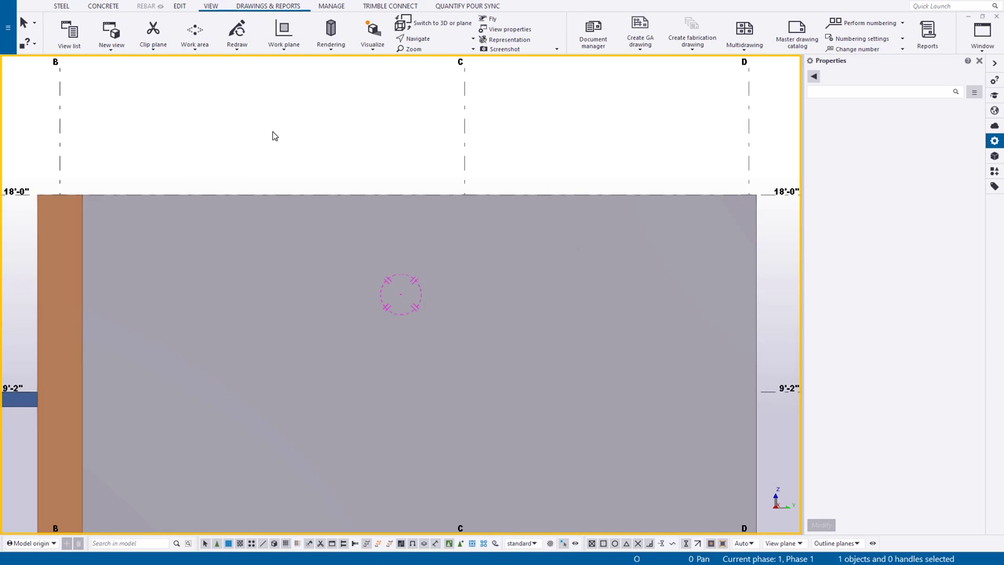
Step: Open the PLAN EL. 18'-0" named view from the view list
click(69, 33)
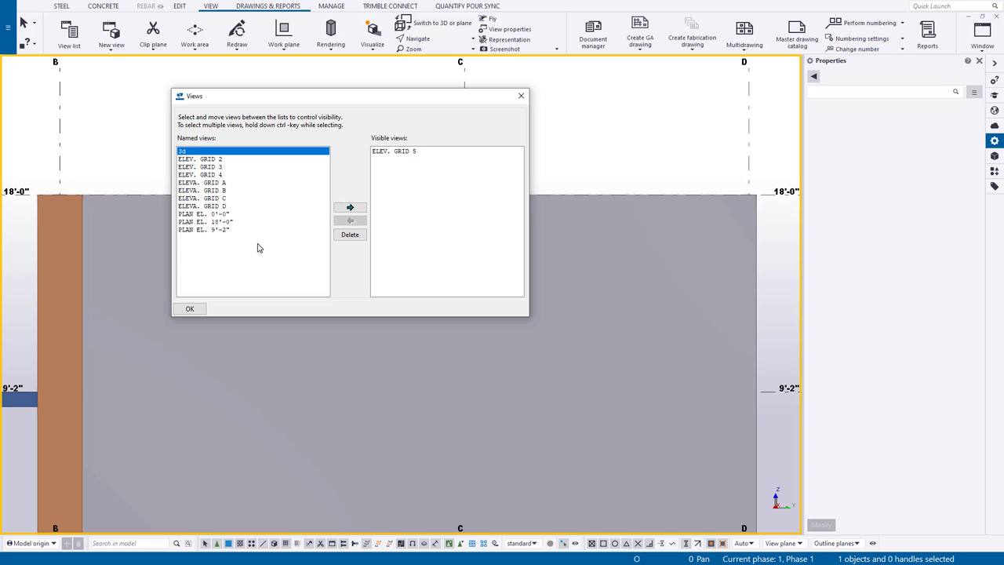
drag(353, 98, 719, 118)
scroll(228, 280, down, 2)
middle_drag(188, 333, 251, 311)
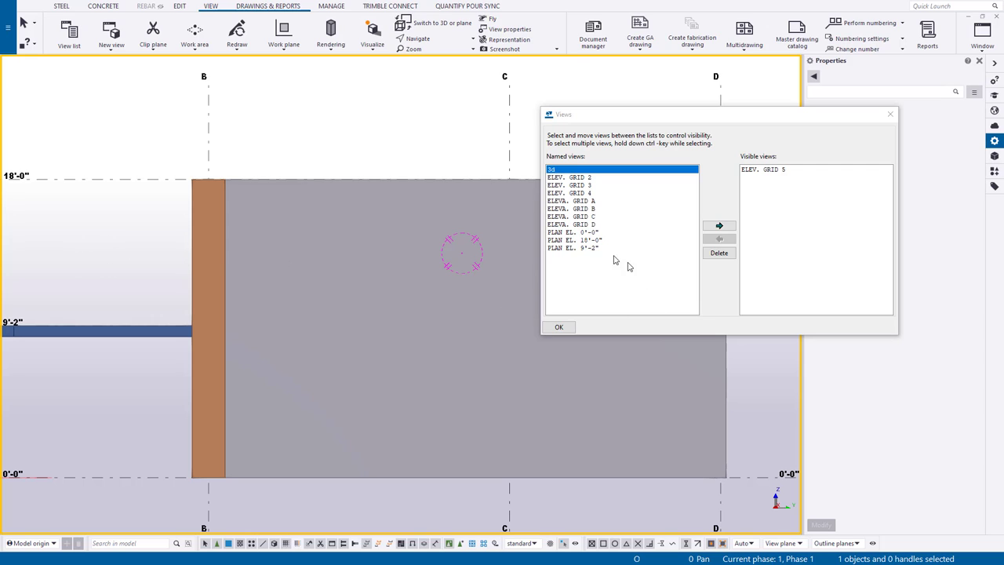
click(569, 242)
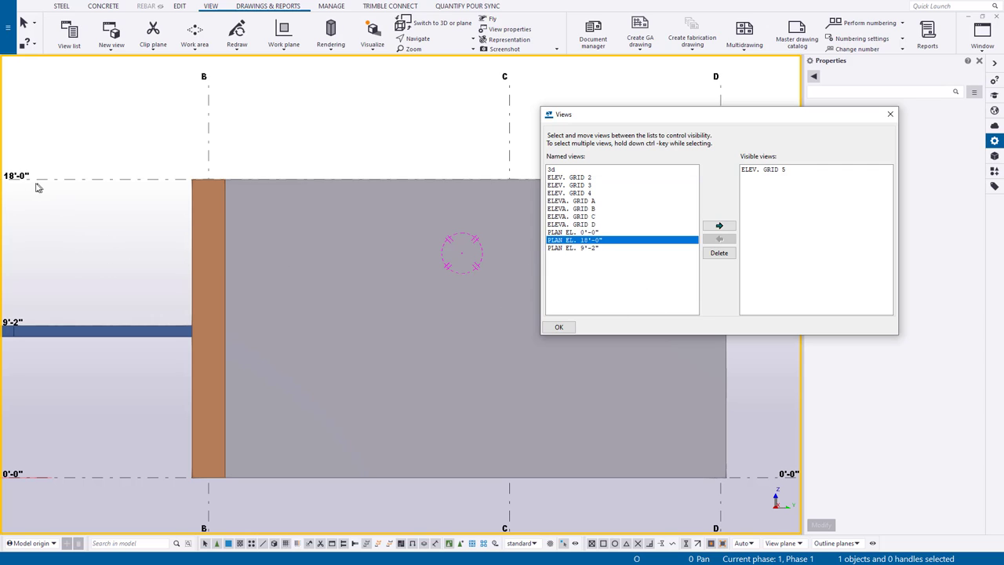
click(719, 225)
click(890, 114)
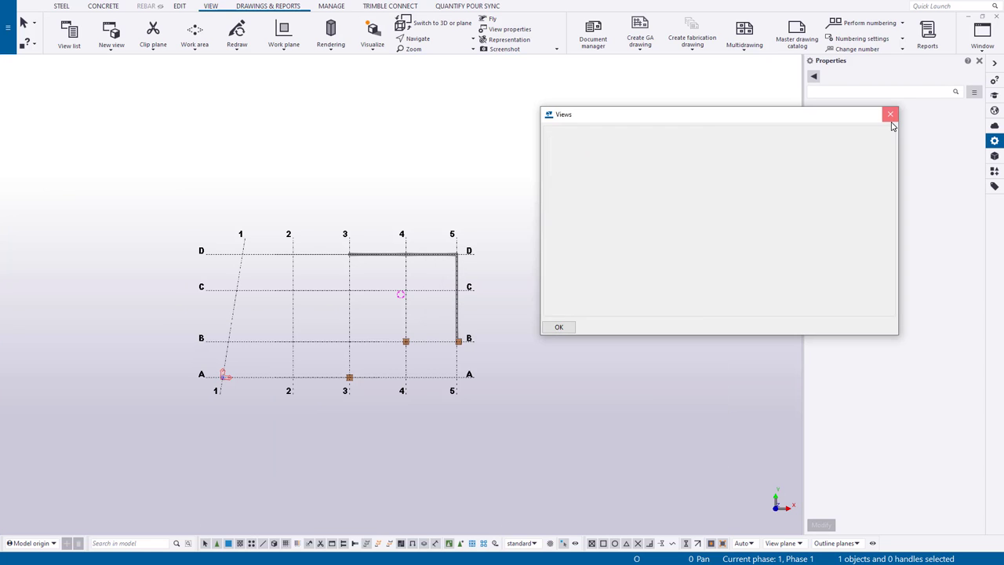
Step: Set the plan view's downward view depth to 10'-0" and apply the change to the view
click(528, 213)
double_click(382, 127)
drag(357, 84, 753, 79)
middle_drag(523, 342, 376, 336)
scroll(284, 308, up, 4)
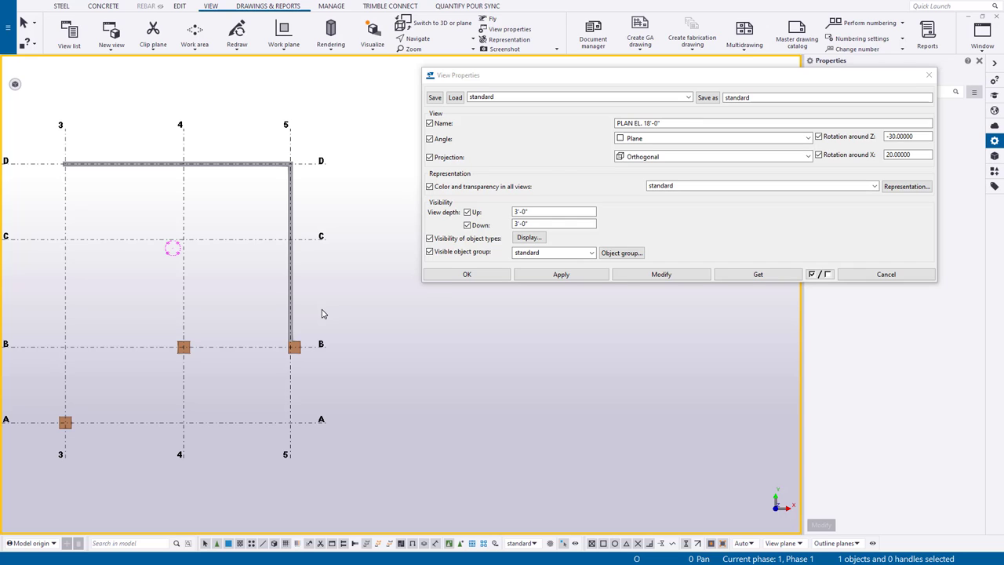
click(553, 224)
drag(552, 223, 463, 226)
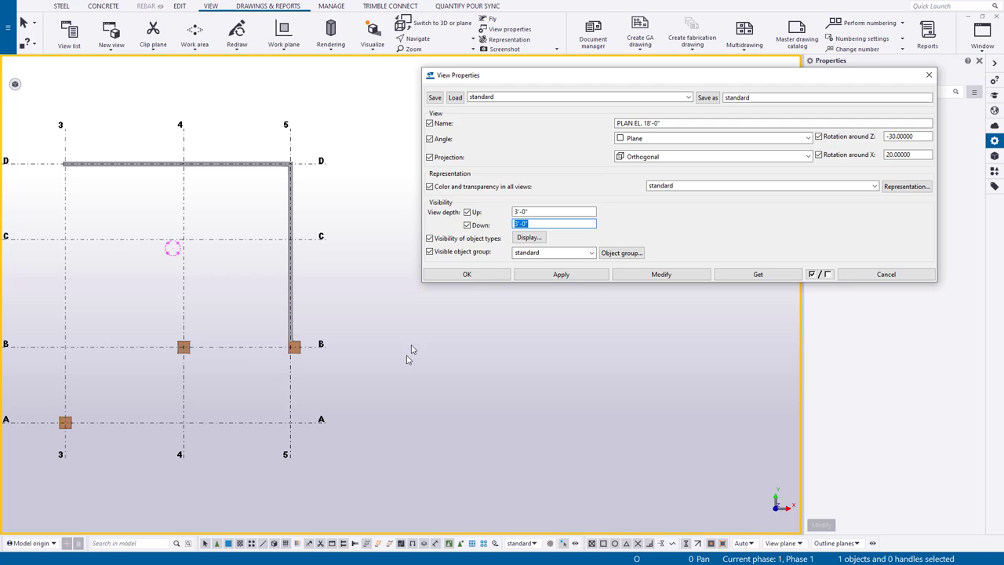
click(231, 347)
key(ctrl+p)
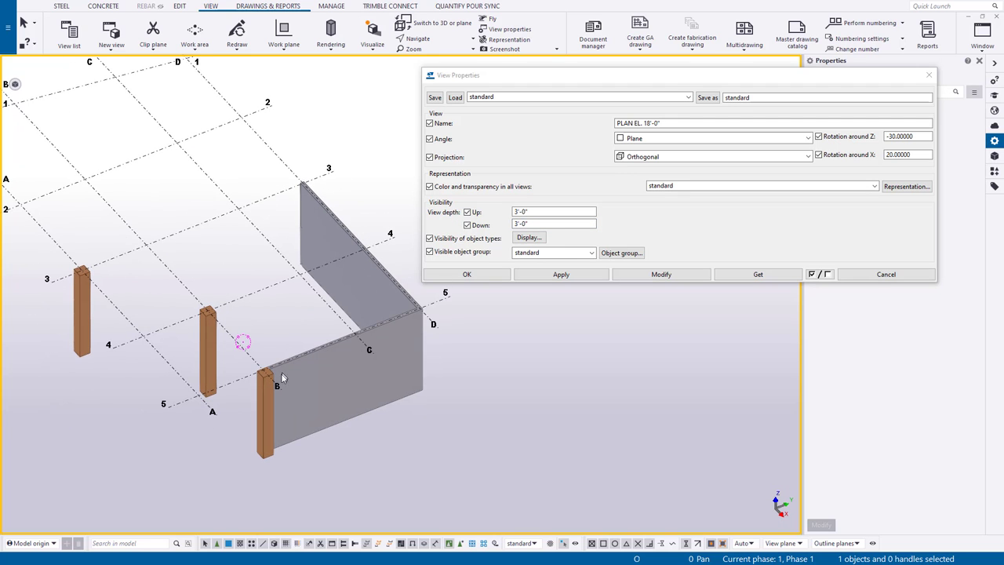
drag(545, 225, 471, 224)
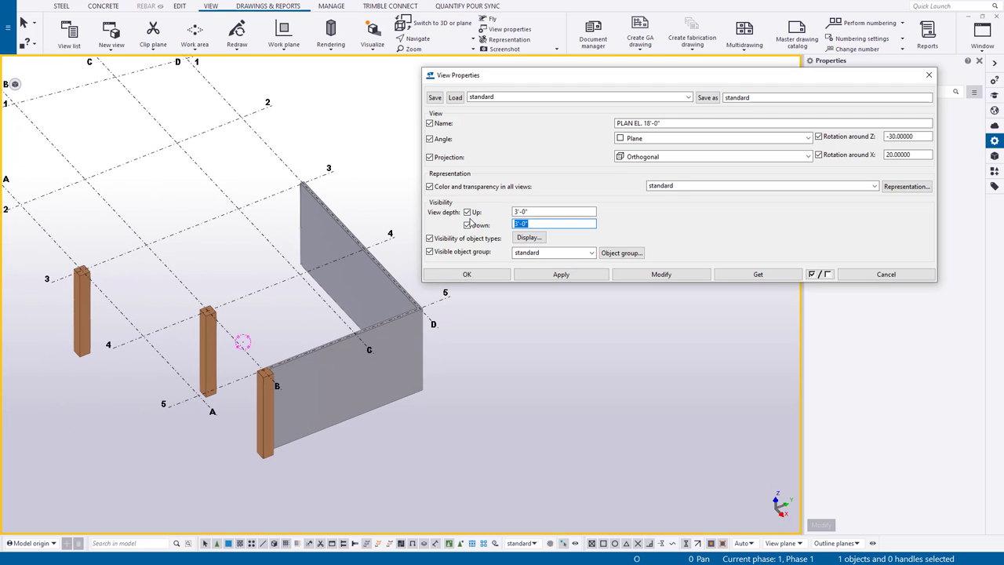
text(10)
click(663, 276)
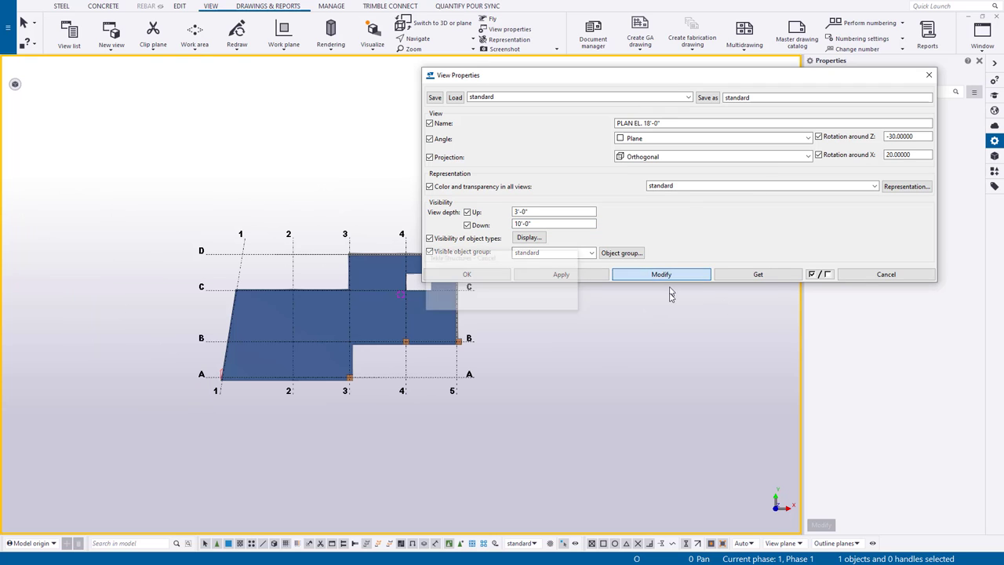
click(929, 75)
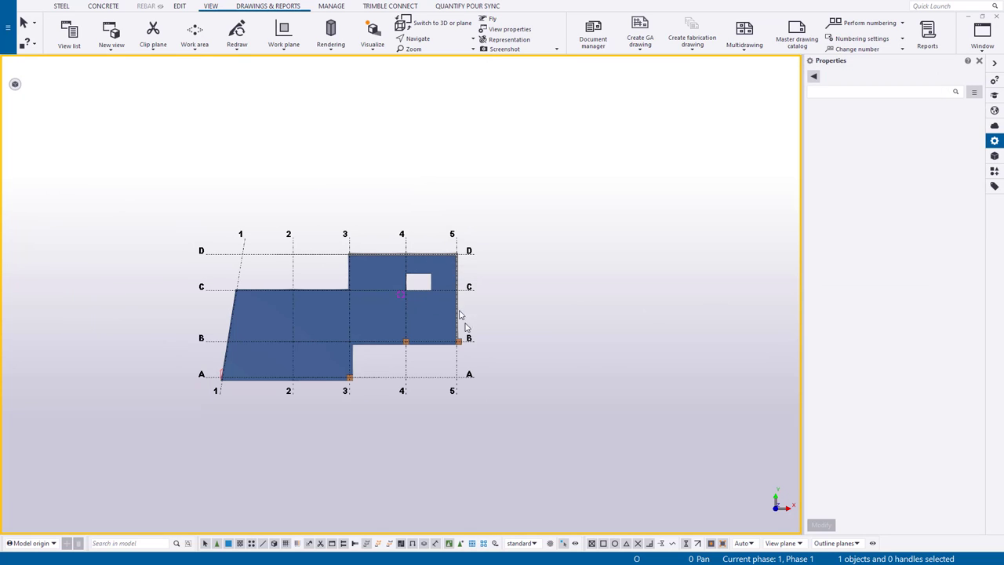
Step: Fit the plan's work area around the slab region between grids 3 to 5 and B to D
key(ctrl+p)
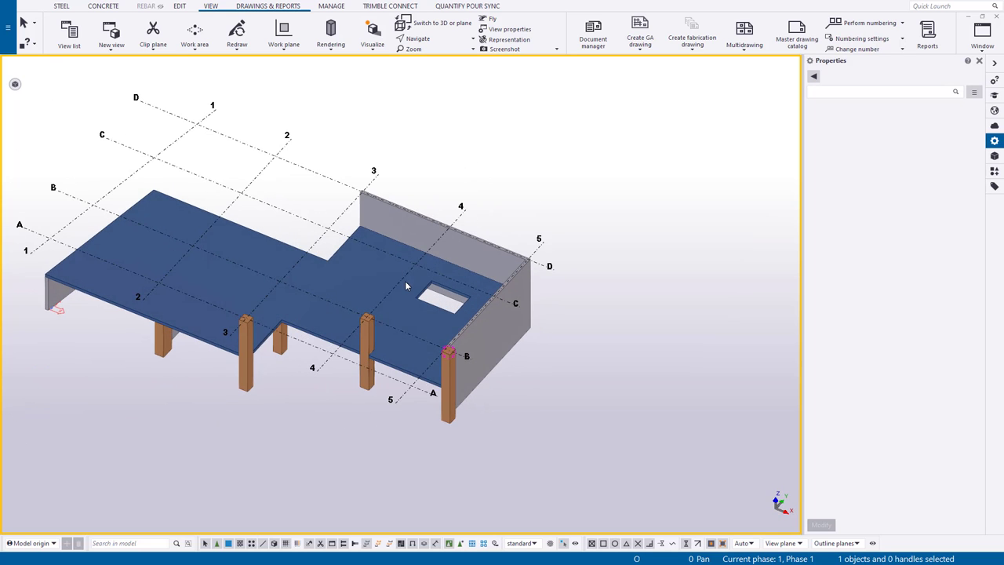
key(ctrl+p)
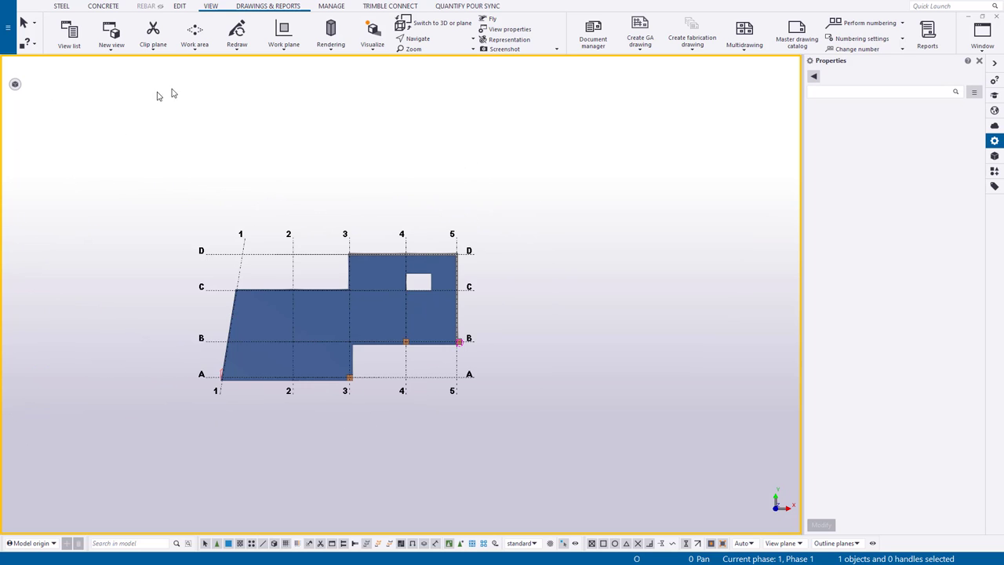
click(197, 48)
click(201, 179)
scroll(452, 272, up, 4)
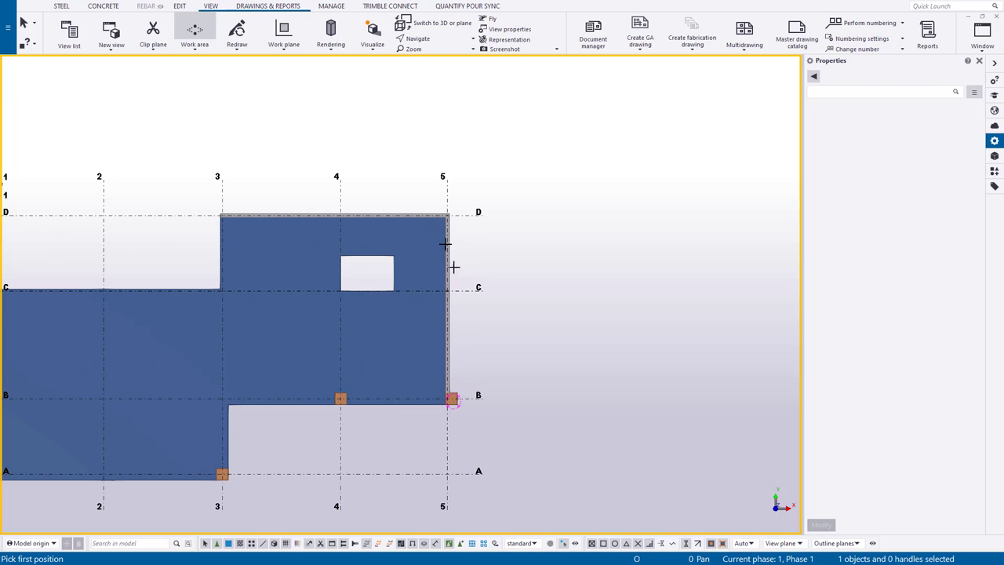
click(422, 185)
click(474, 433)
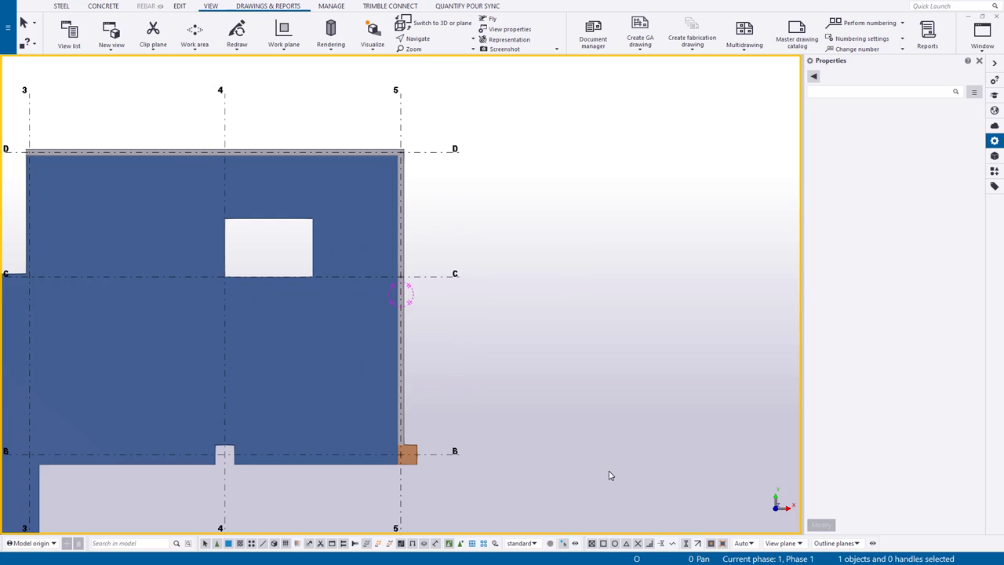
Step: Tile the plan and elevation windows side by side and activate the plan view
click(982, 35)
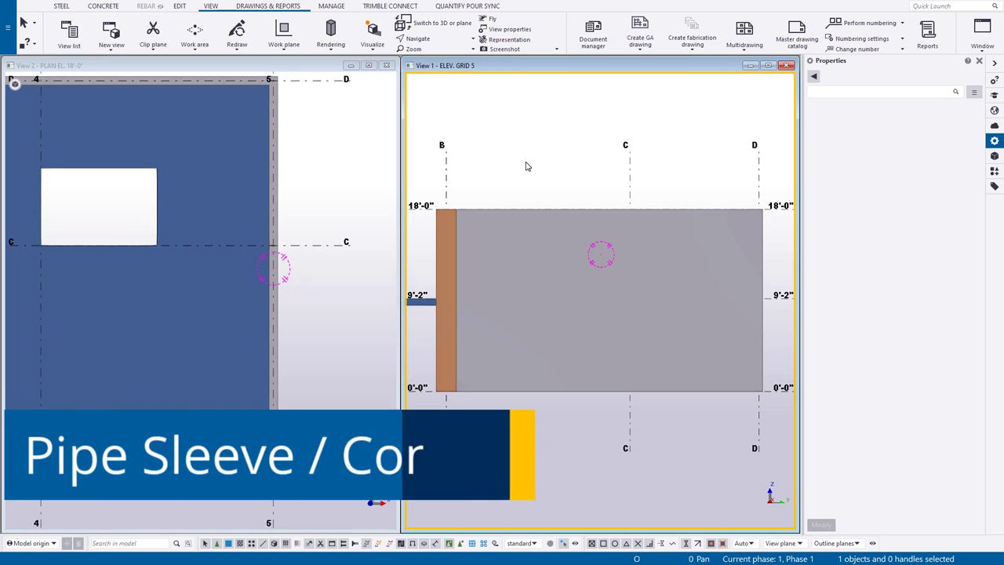
click(292, 126)
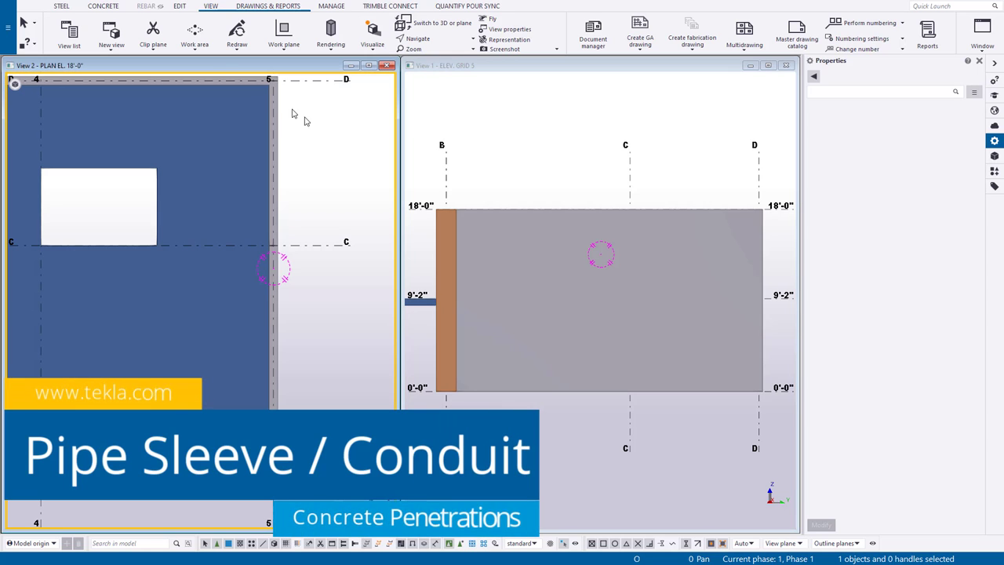
Step: Create a steel beam spanning the wall's thickness at the corner near grids 5 and B
click(62, 6)
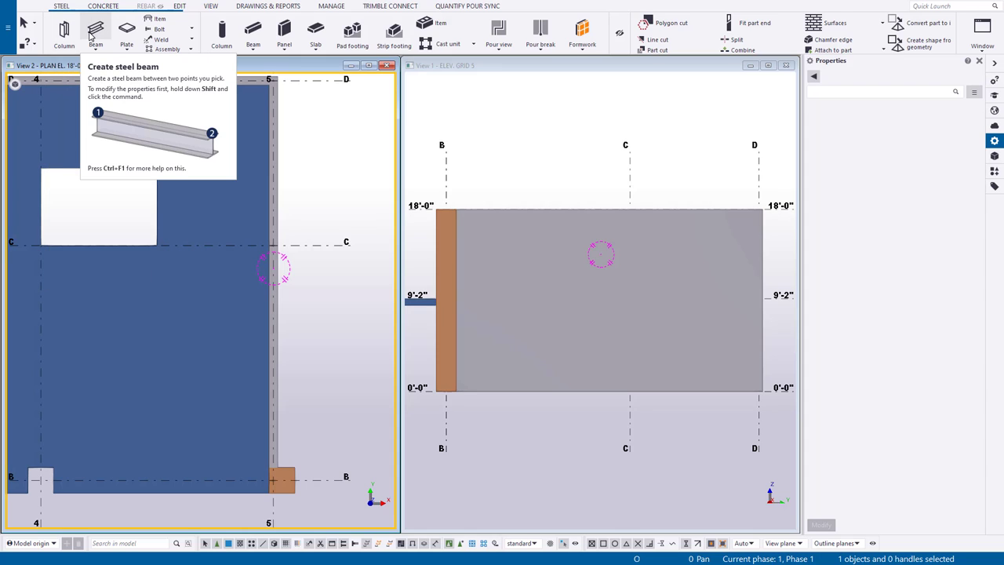
click(95, 33)
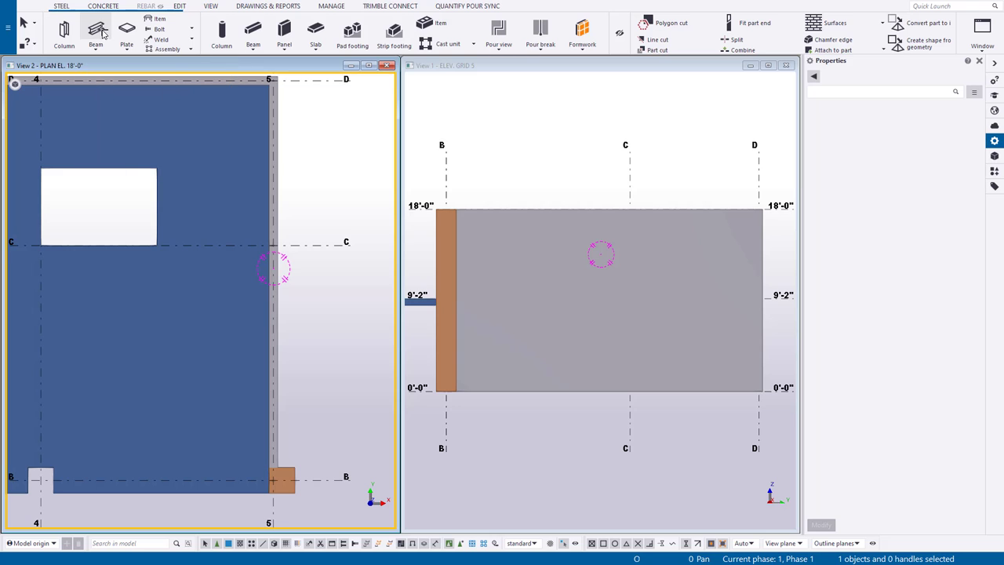
middle_drag(353, 410, 317, 286)
middle_drag(312, 347, 323, 276)
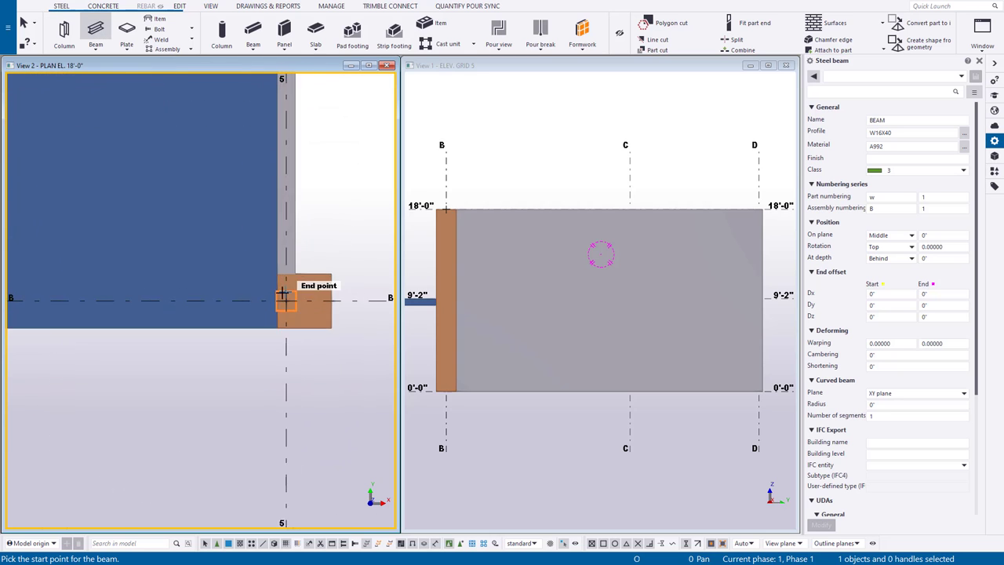
scroll(282, 295, up, 1)
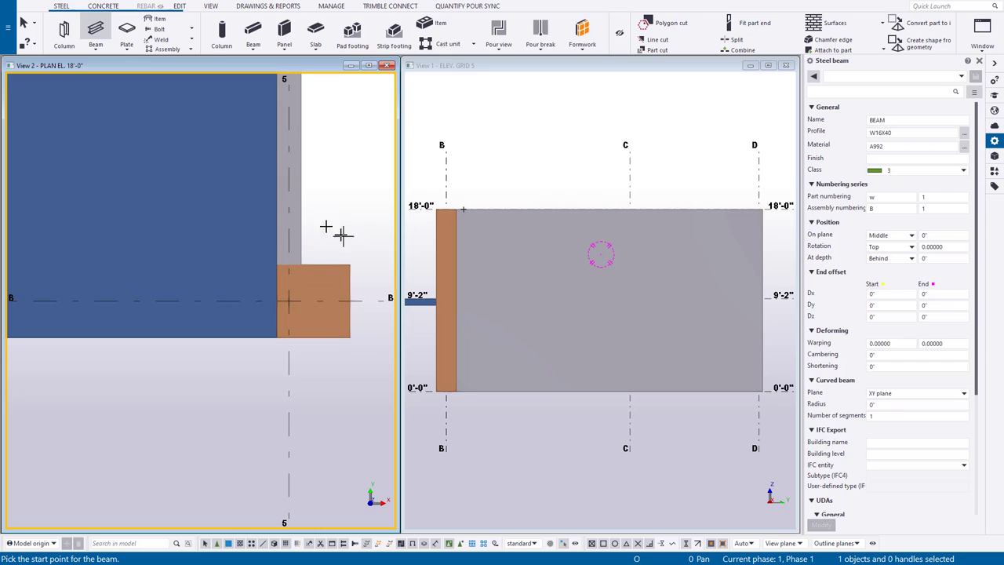
click(302, 267)
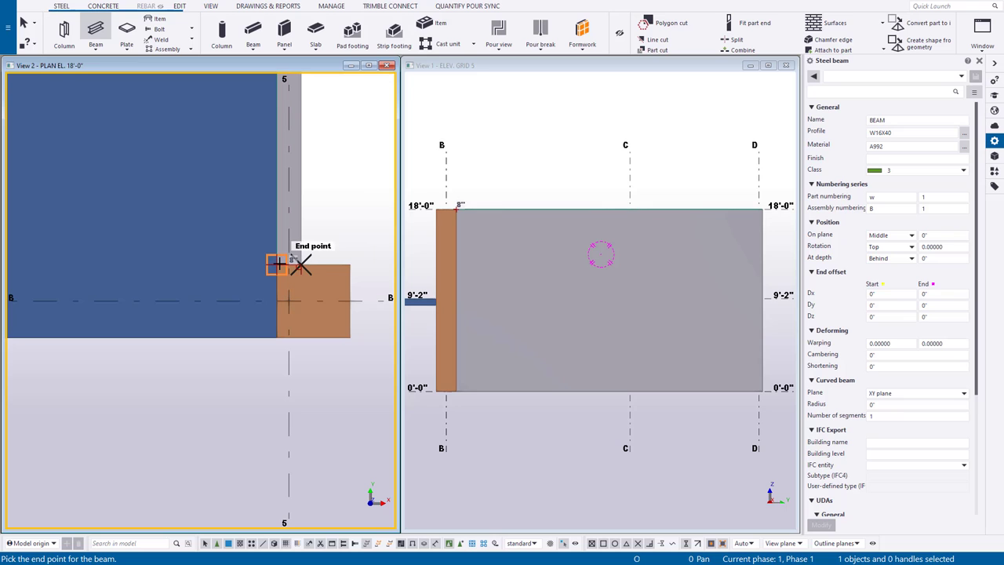
click(278, 266)
Step: Select the new beam in a rotated 3D view and rename it PENETRATION
scroll(314, 223, up, 2)
right_click(331, 228)
click(355, 235)
ctrl+middle_drag(287, 341, 262, 292)
click(267, 368)
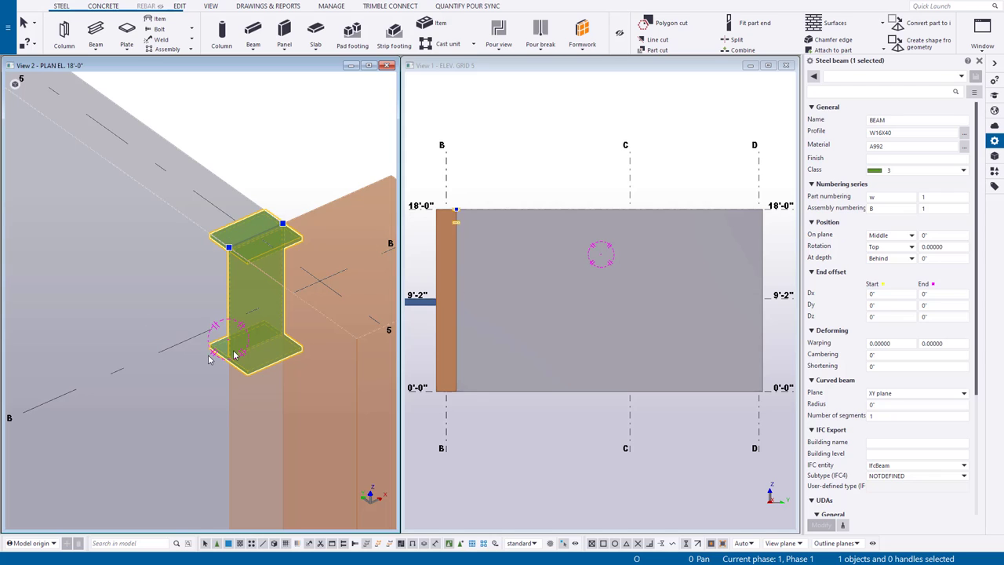
click(901, 120)
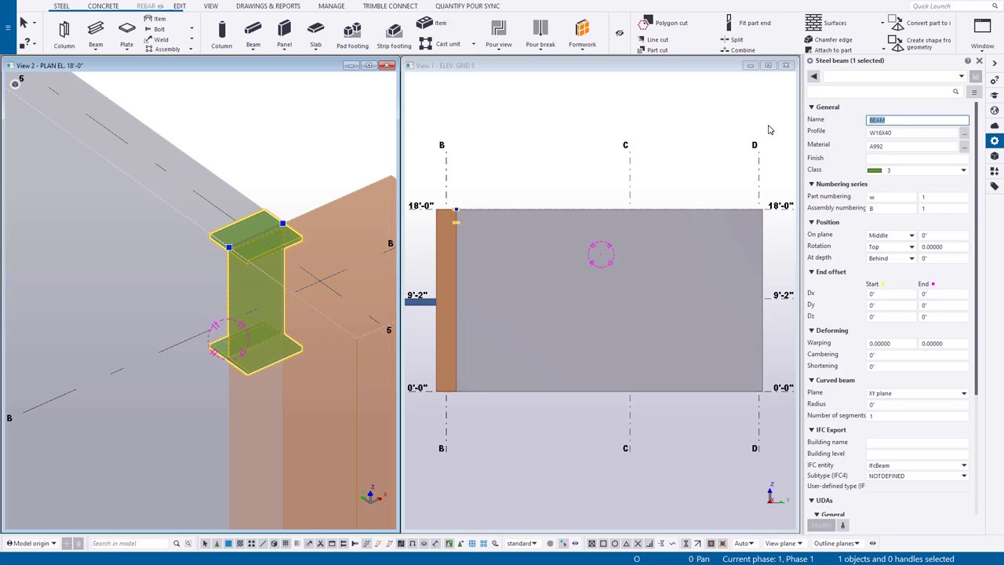
text(PENETRATION)
key(Return)
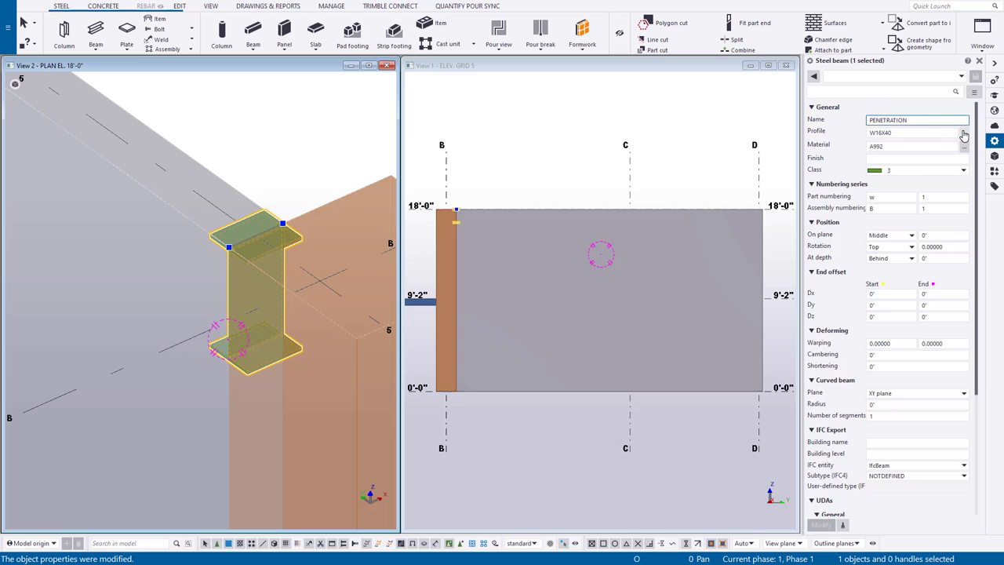
Step: Change the beam's profile to PIPE6SCH40 from the Sch. 40 circular hollow pipe profiles and apply the modification
click(965, 135)
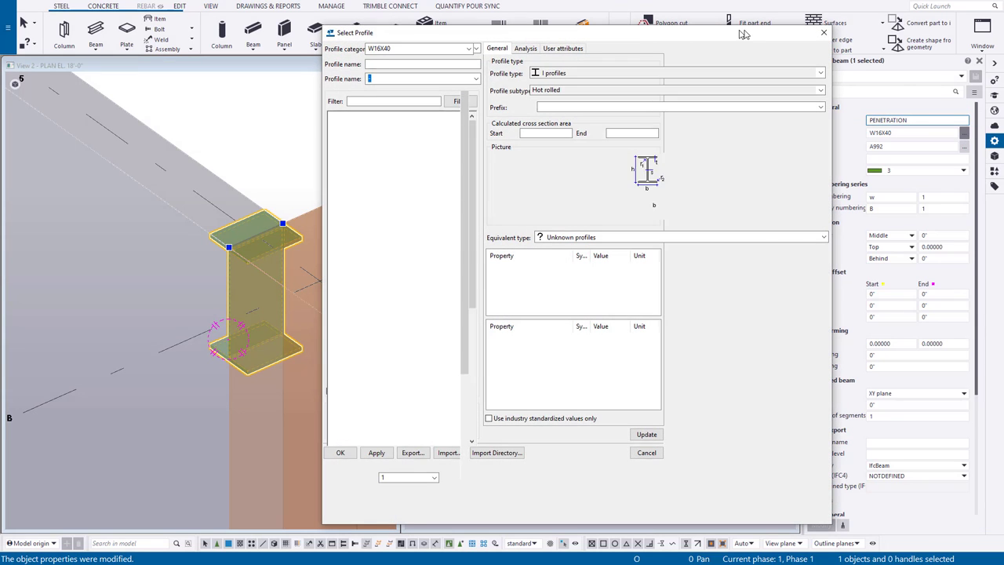
click(354, 87)
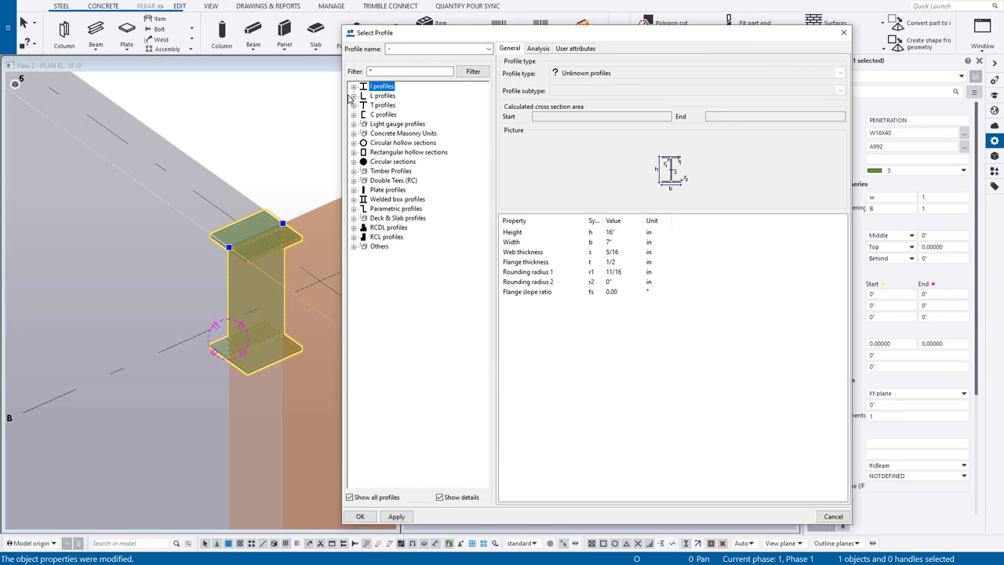
click(388, 144)
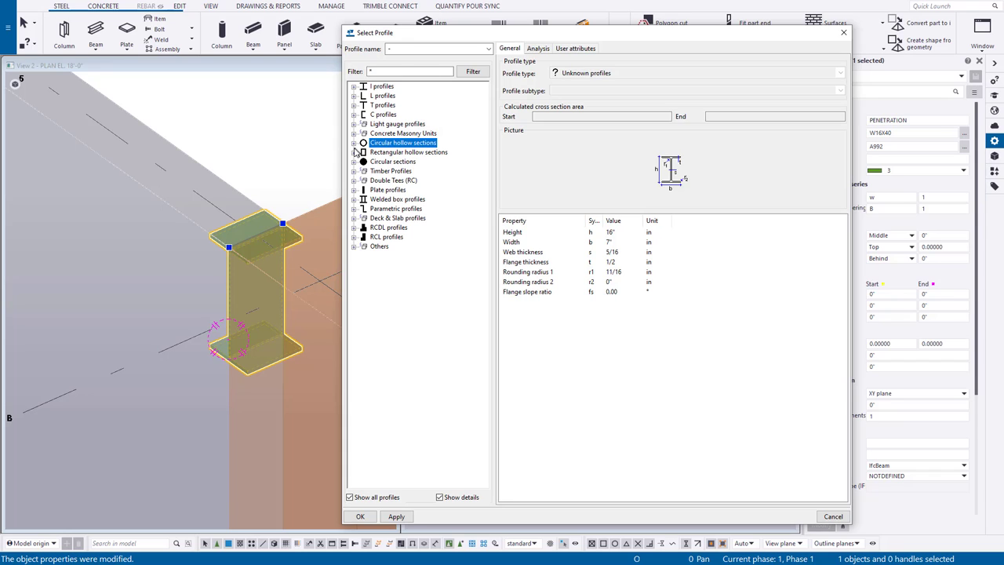
click(354, 143)
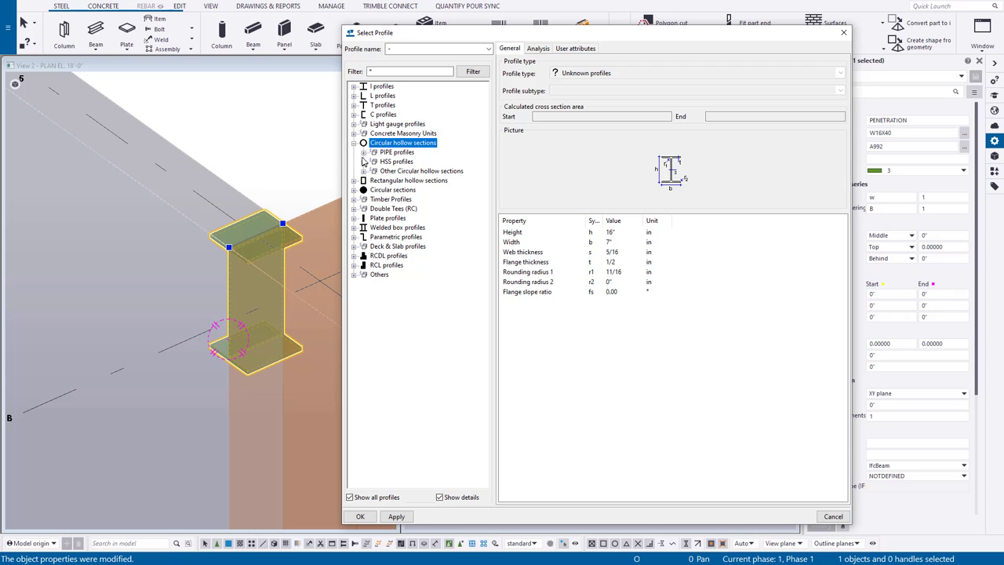
click(363, 152)
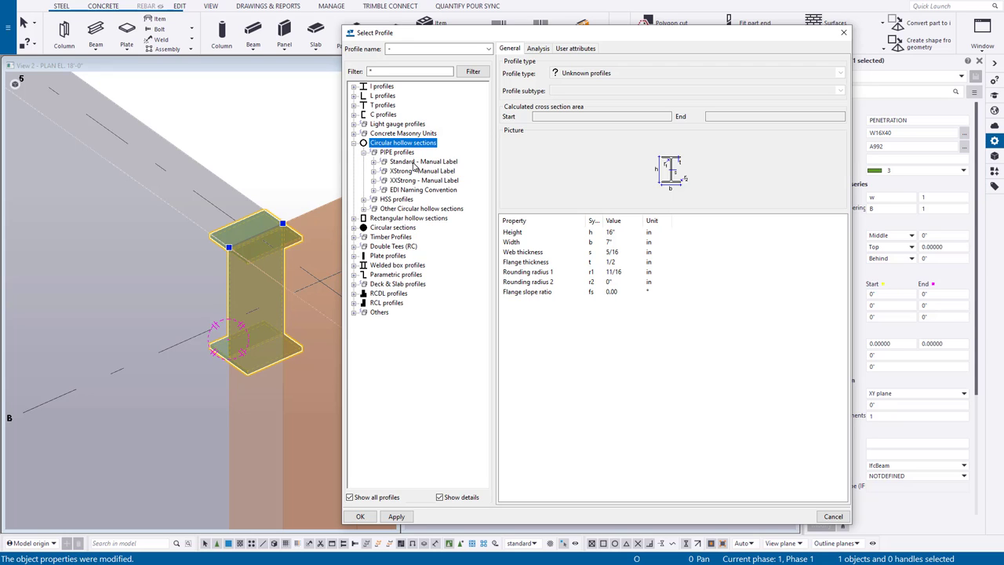
click(413, 163)
key(Down)
click(374, 191)
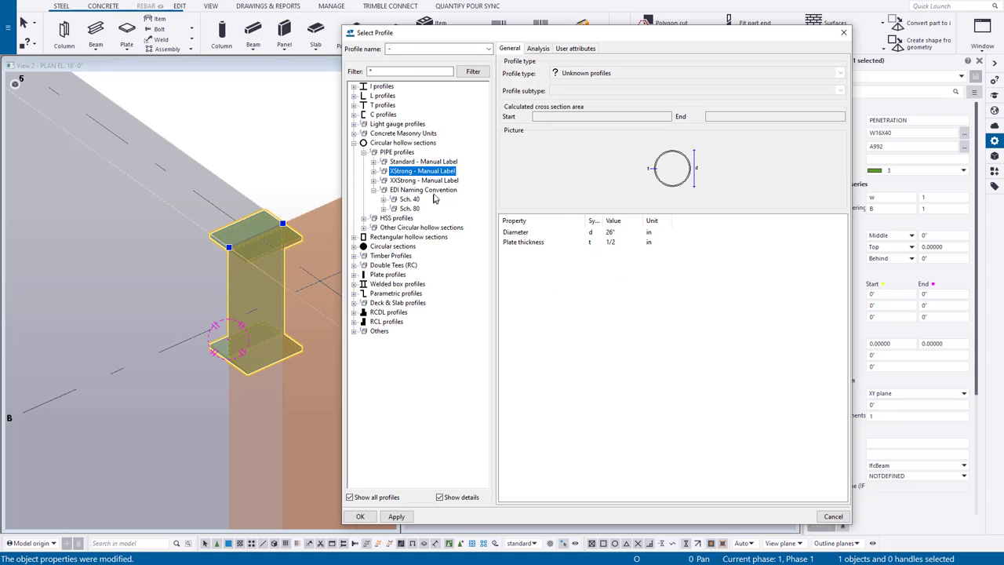
click(385, 201)
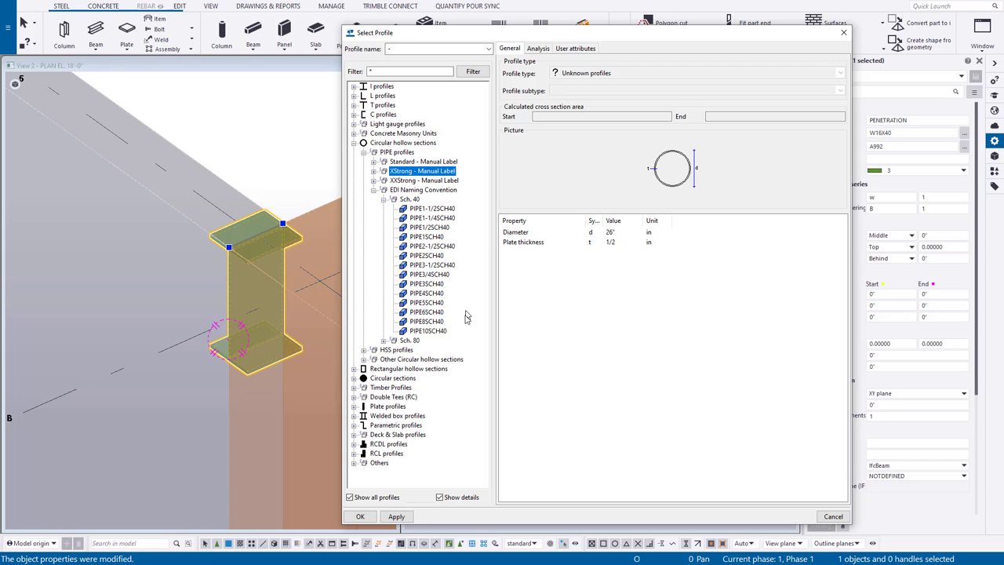
click(430, 313)
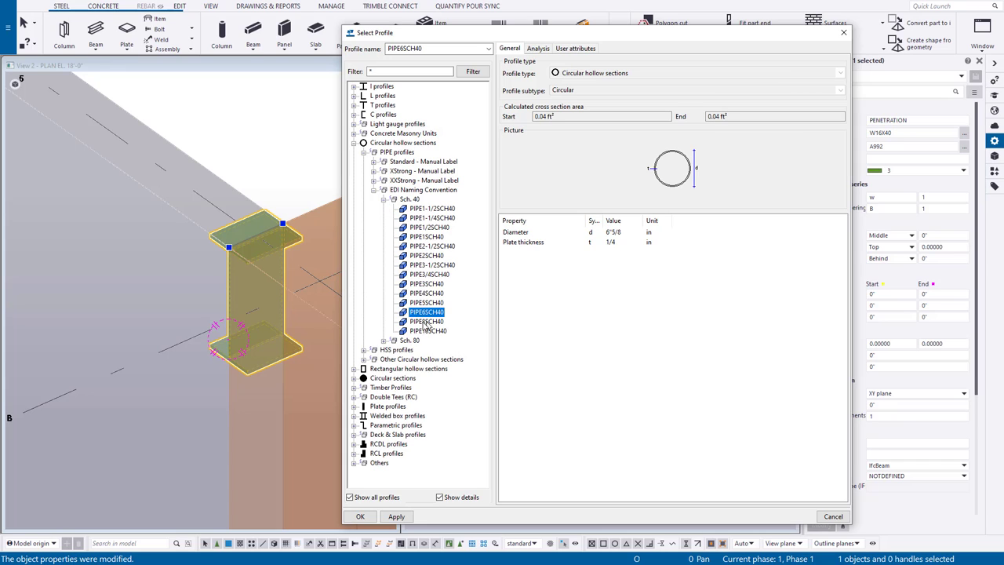
click(396, 516)
click(362, 516)
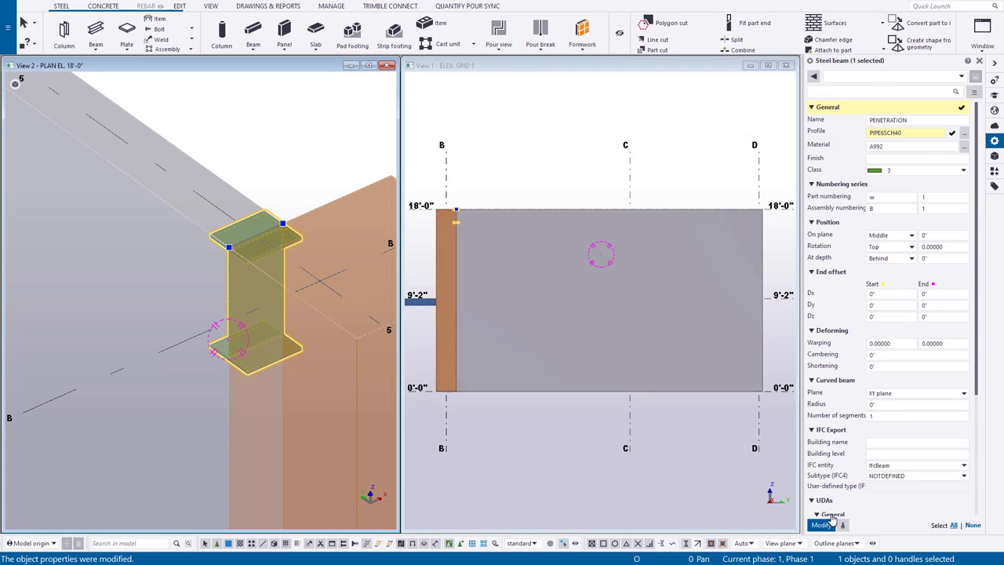
click(821, 525)
Step: Set the pipe's depth position to Middle using the position controls
scroll(231, 235, up, 5)
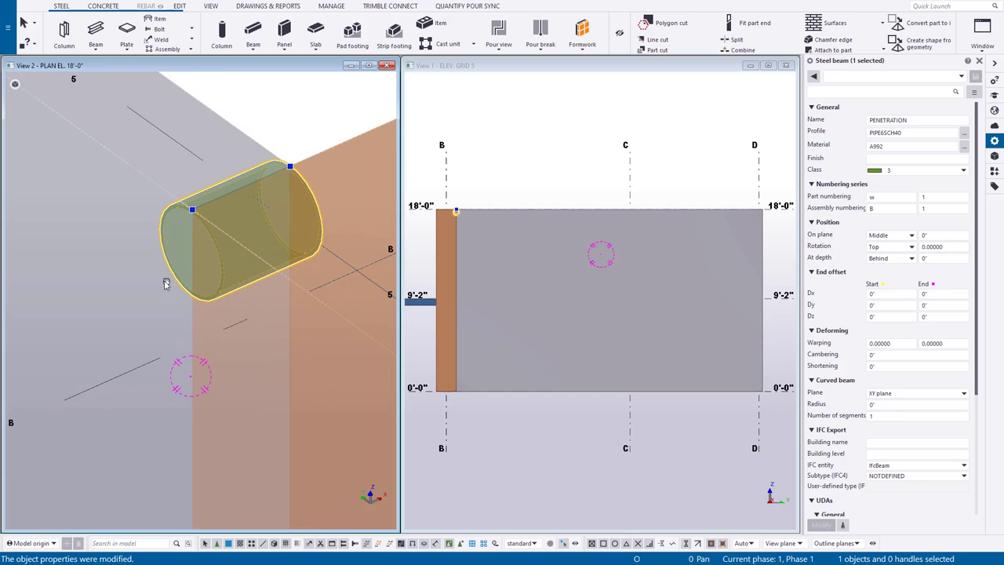
mouse_move(210, 232)
ctrl+middle_down()
mouse_move(251, 188)
mouse_move(218, 195)
mouse_move(221, 238)
ctrl+middle_up()
scroll(220, 237, down, 1)
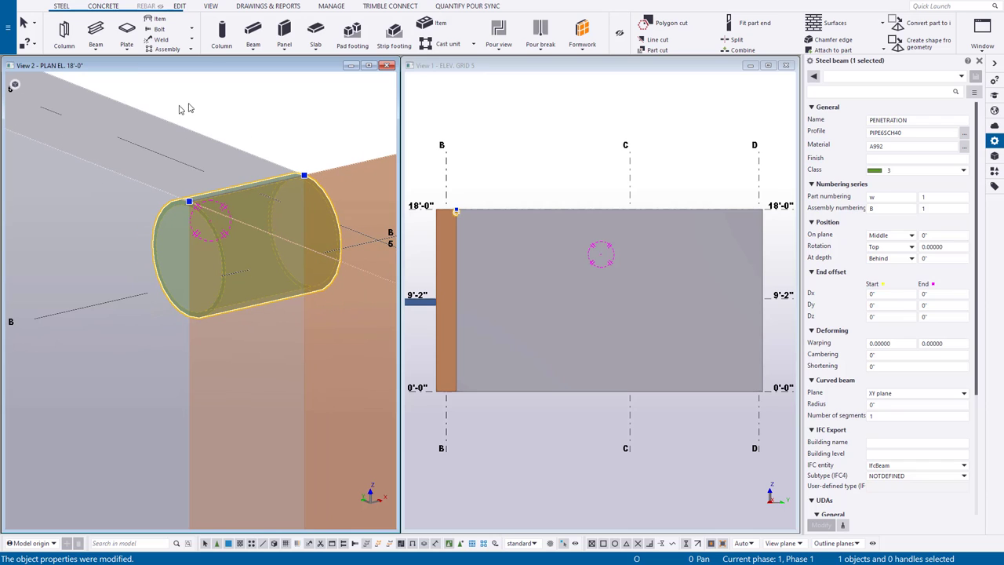
mouse_move(16, 83)
click(62, 104)
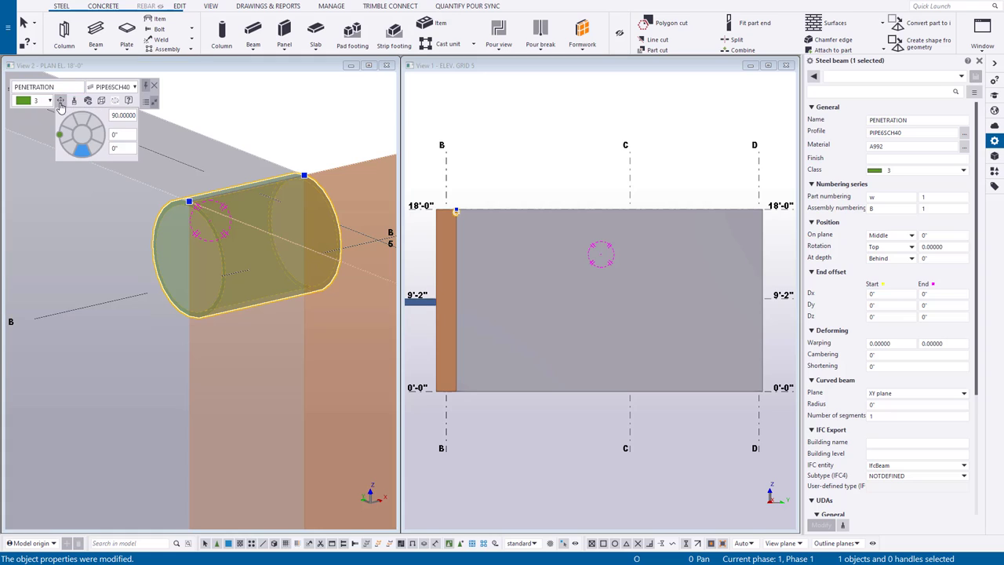
click(83, 138)
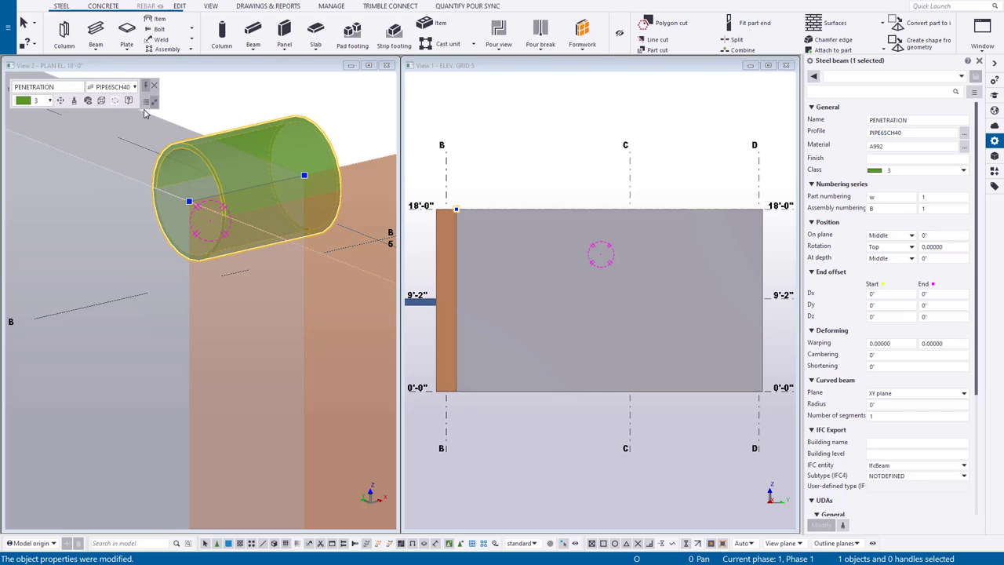
Step: Hide the contextual toolbar and review its switch in the settings
key(ctrl+k)
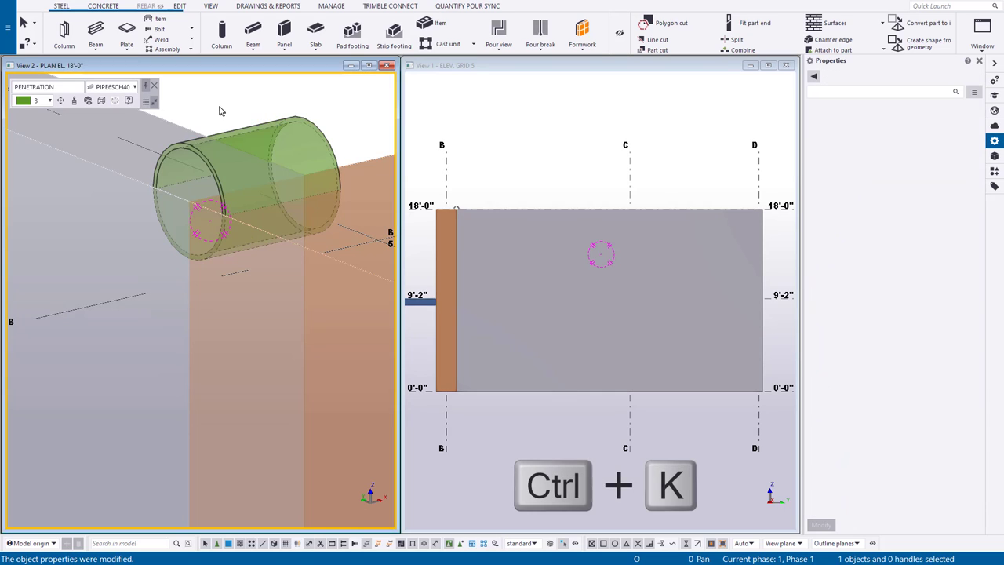
click(9, 46)
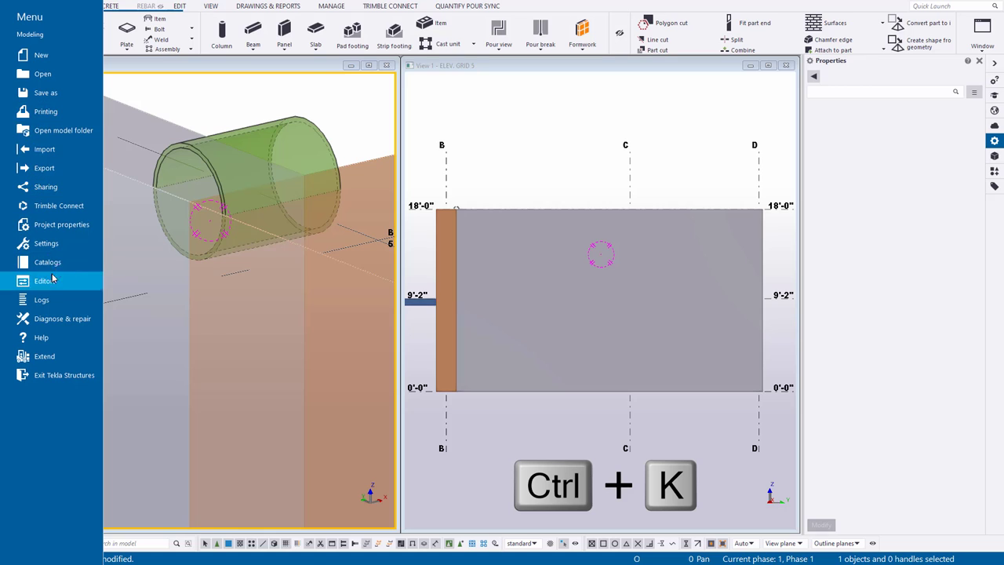
click(60, 246)
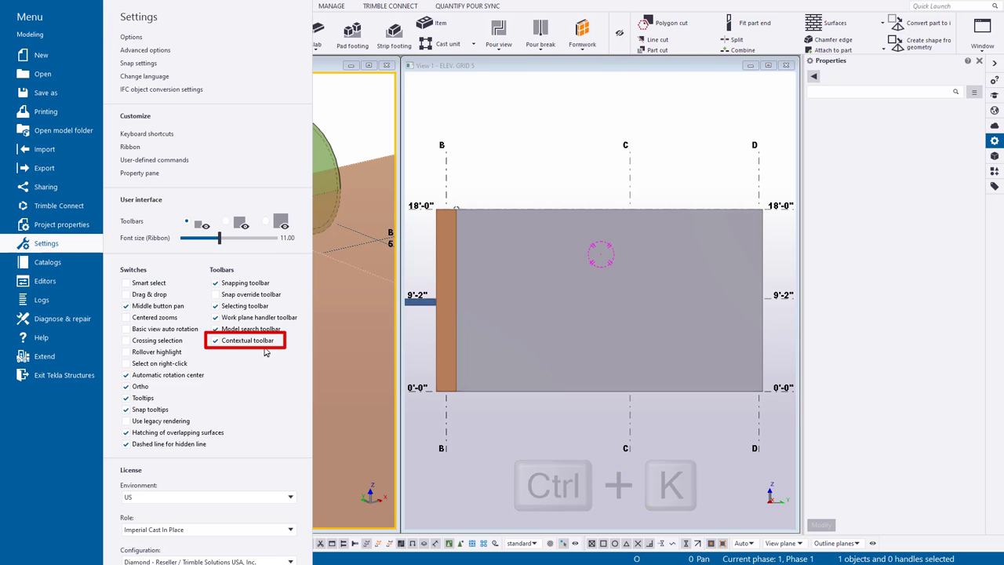
click(541, 117)
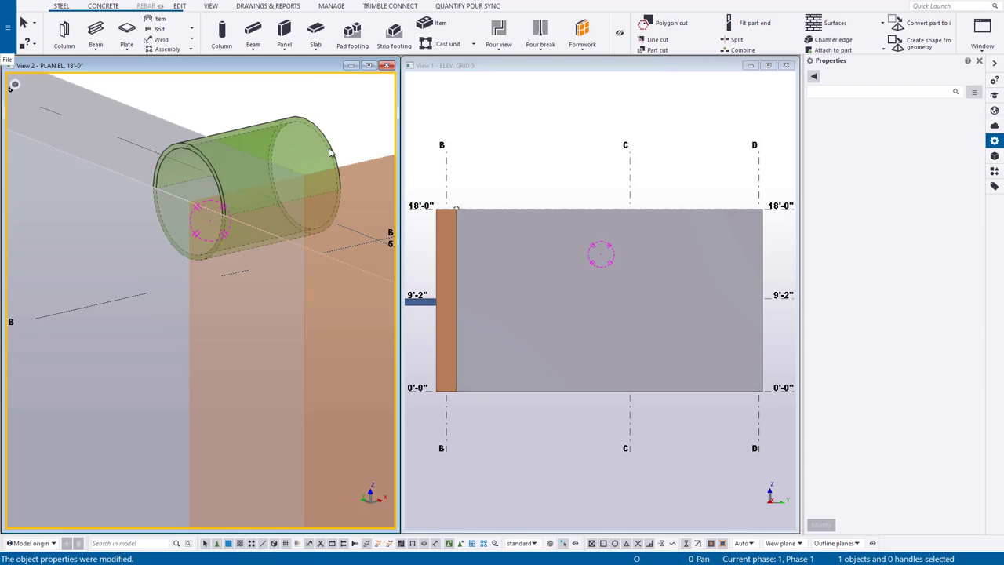
Step: Return to the plan view, select the pipe and stretch its end beyond the wall face
key(ctrl+p)
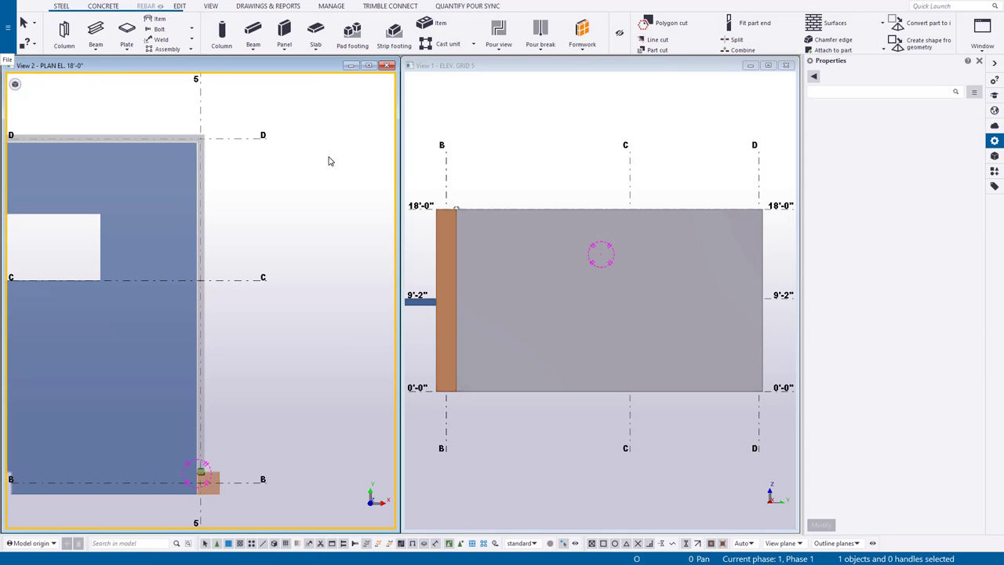
scroll(280, 478, up, 5)
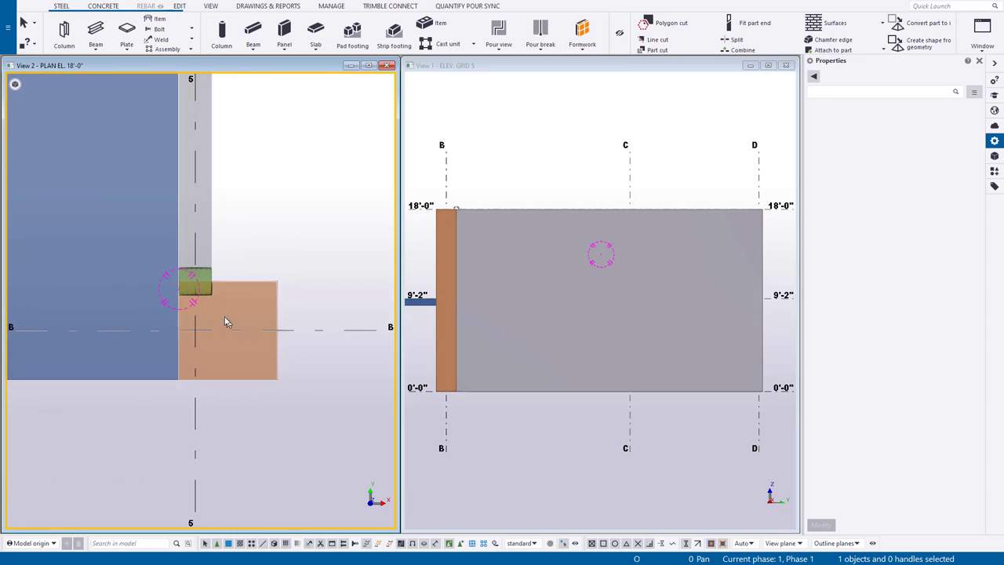
scroll(200, 298, up, 3)
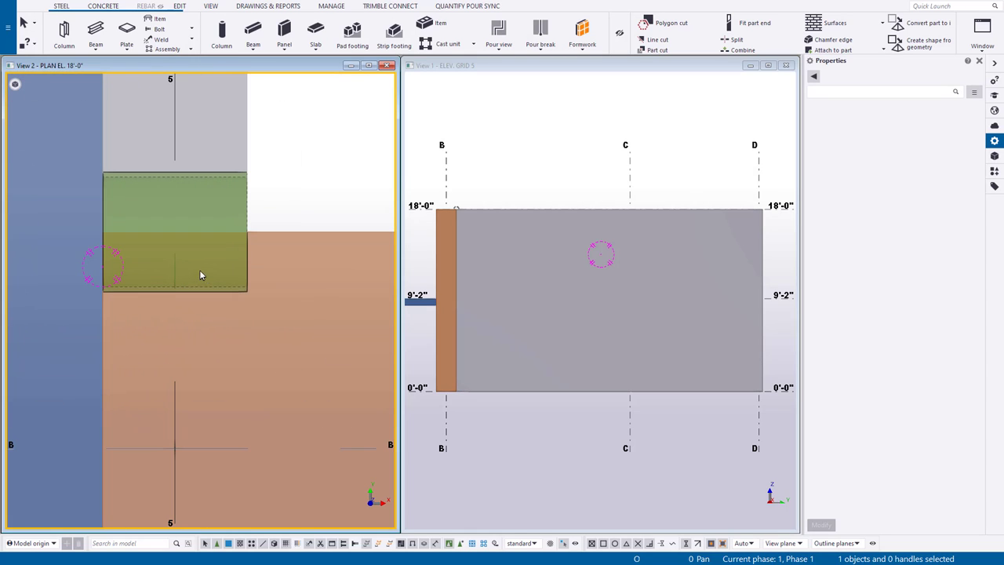
click(218, 178)
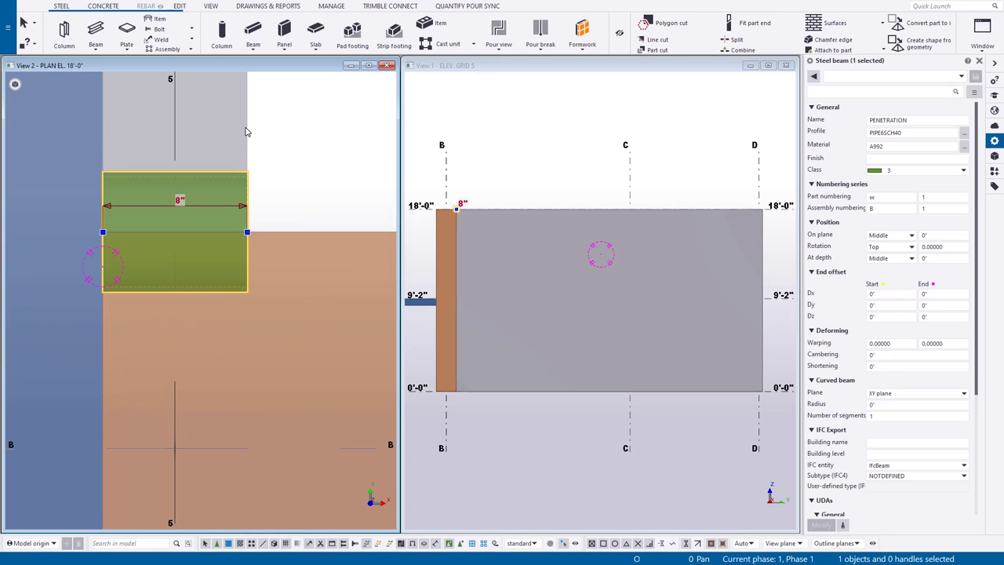
middle_drag(348, 218, 352, 234)
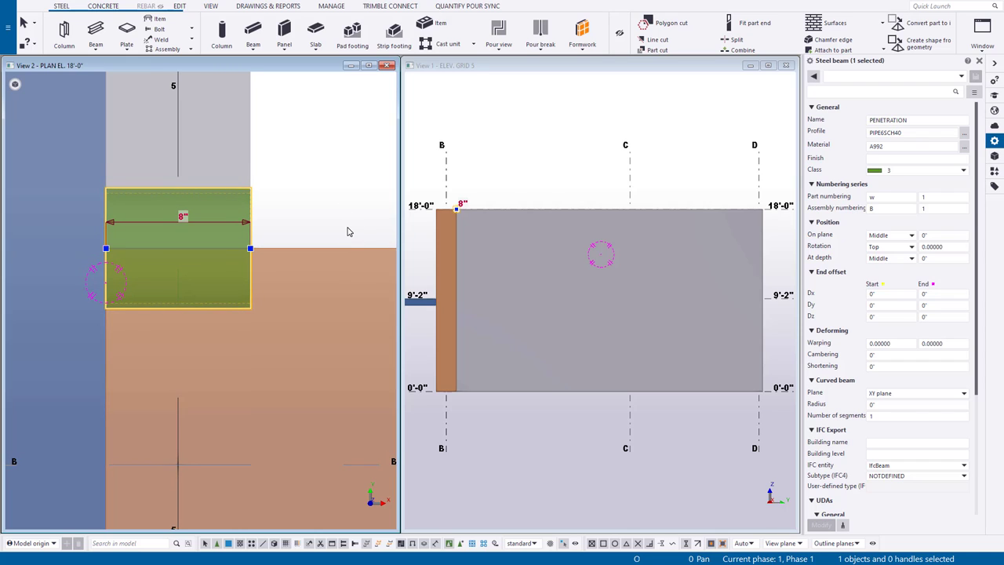
scroll(241, 259, up, 2)
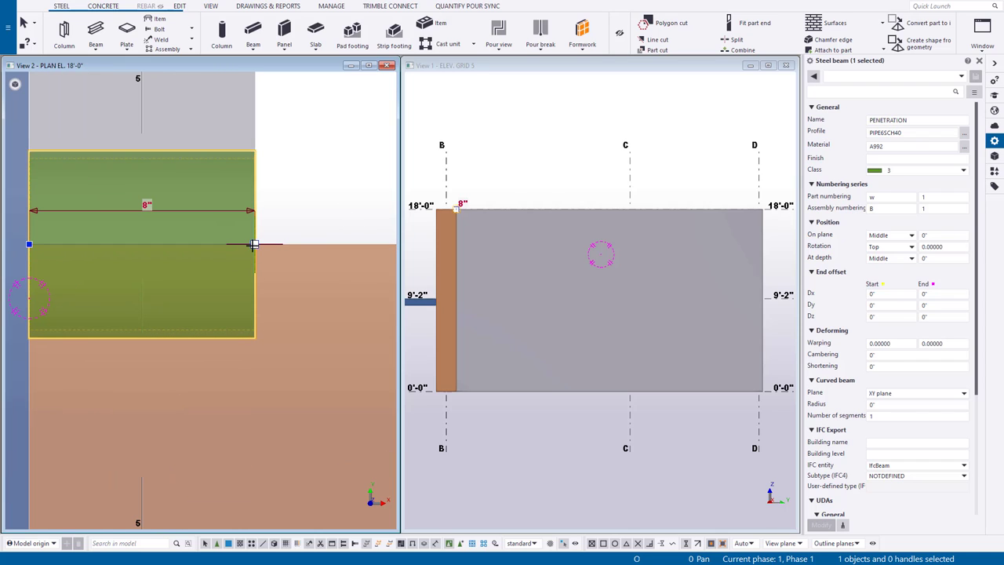
drag(259, 246, 282, 244)
Step: Stretch the pipe's start end past the opposite wall face
middle_drag(188, 306, 332, 321)
scroll(329, 318, down, 2)
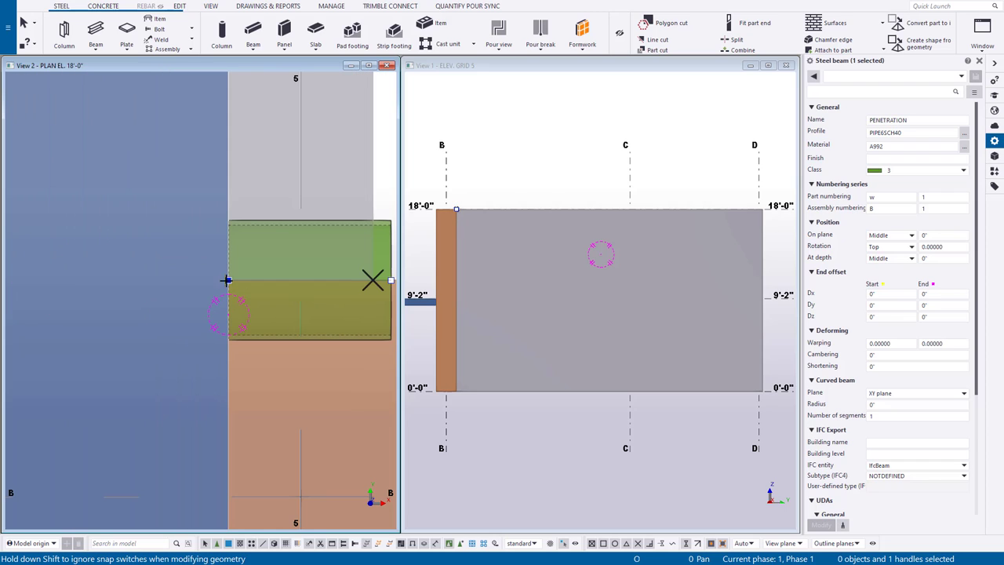
drag(228, 281, 211, 280)
middle_drag(347, 308, 280, 307)
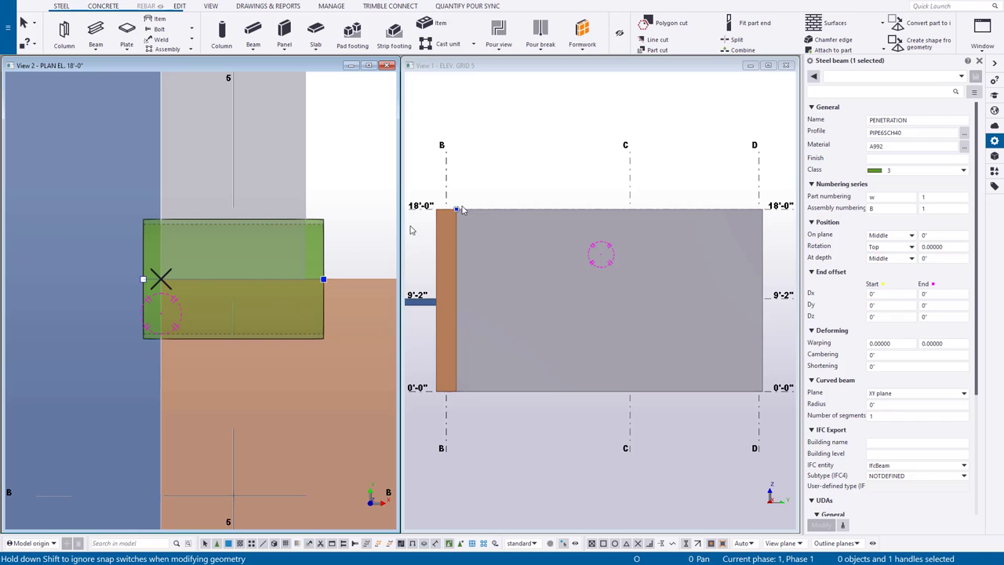
Step: Select the pipe at the wall top in the elevation and start a linear move with cleared offsets
scroll(338, 246, up, 2)
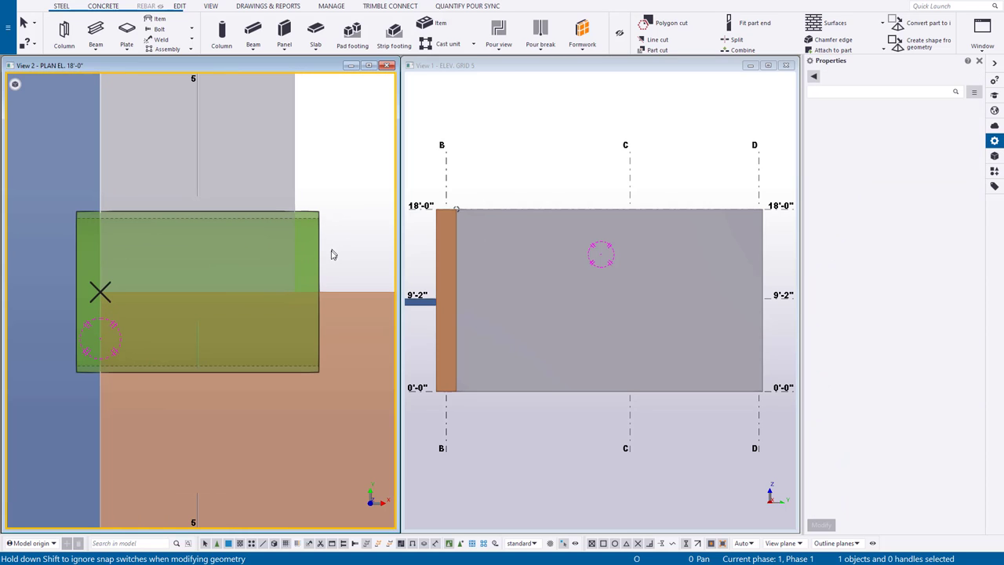
scroll(450, 217, up, 4)
scroll(451, 218, up, 1)
middle_drag(457, 209, 560, 200)
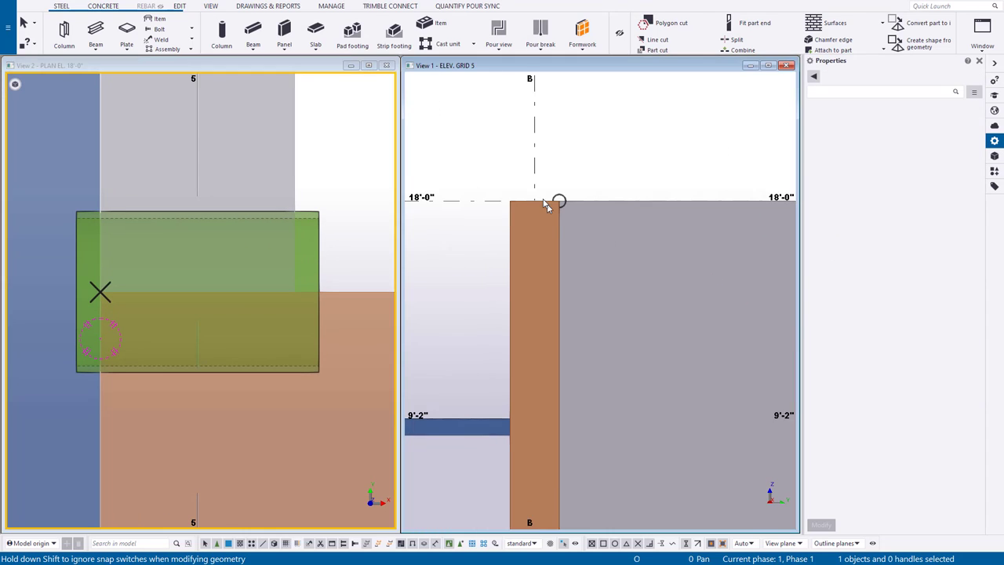
scroll(565, 201, up, 3)
click(584, 197)
right_click(571, 149)
click(637, 231)
click(584, 207)
click(515, 208)
middle_drag(554, 180, 575, 195)
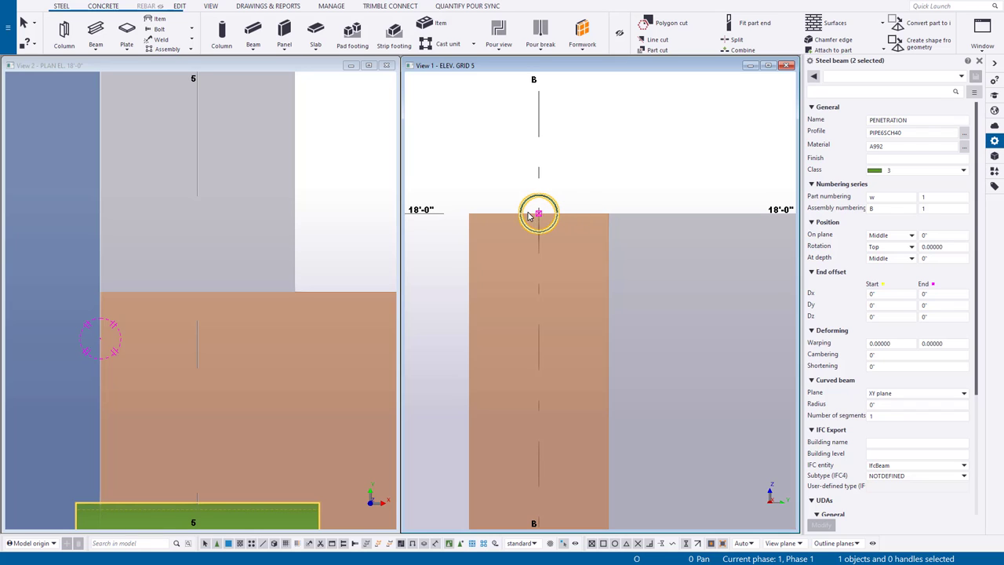
middle_drag(531, 216, 497, 187)
right_click(586, 146)
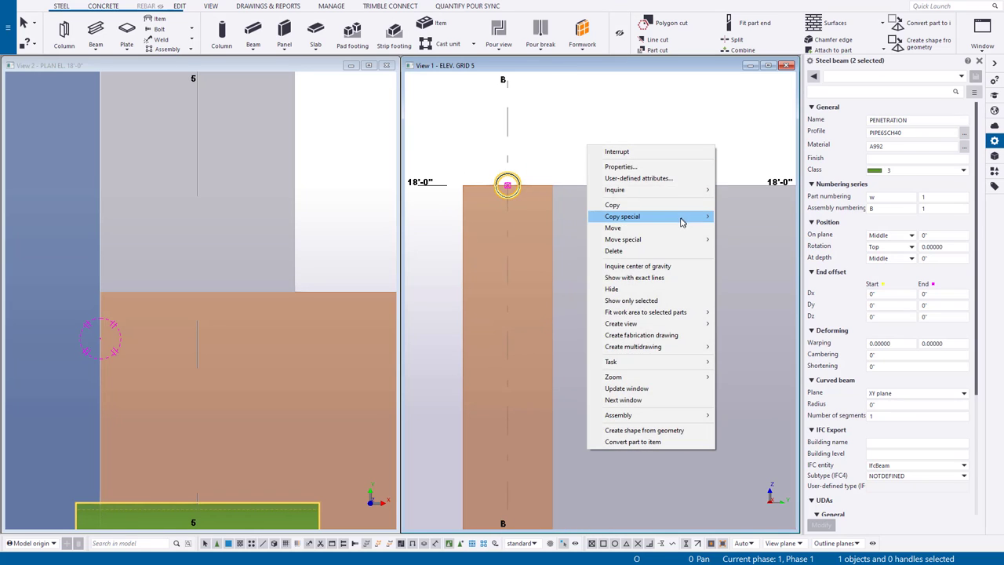
mouse_move(673, 240)
click(740, 240)
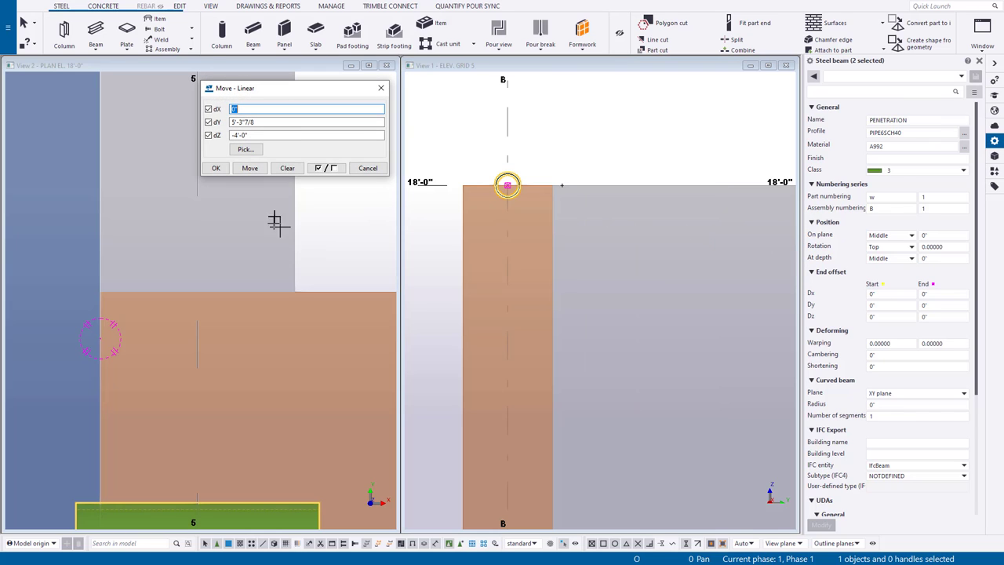
click(287, 168)
Step: Move the pipe by dY 5'-3"5/8 and dZ -4'-0" into the wall, then close the move dialog
drag(334, 88, 305, 92)
middle_drag(656, 142, 576, 155)
scroll(576, 154, down, 1)
right_click(579, 155)
click(592, 161)
scroll(520, 199, down, 1)
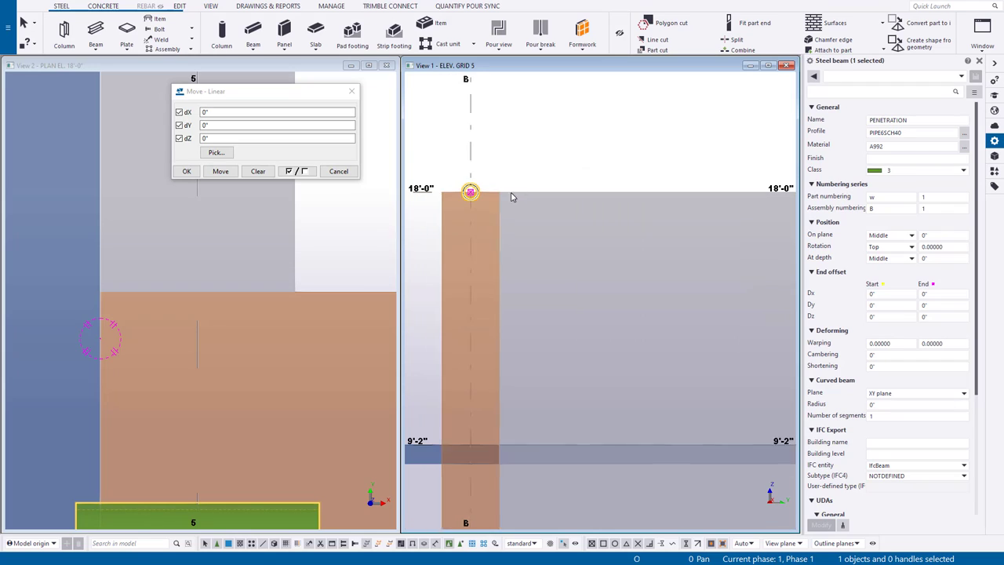
scroll(510, 196, down, 1)
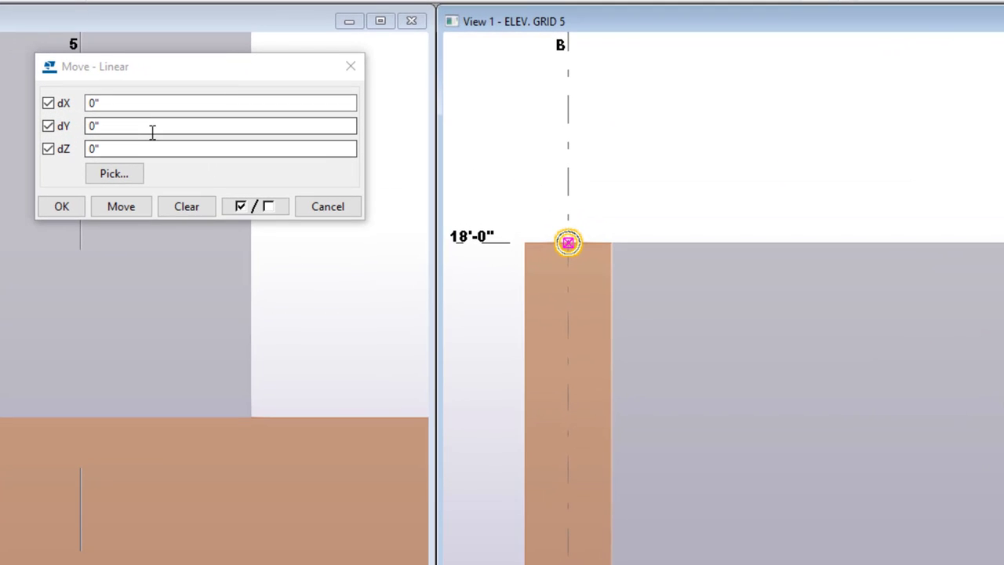
double_click(152, 132)
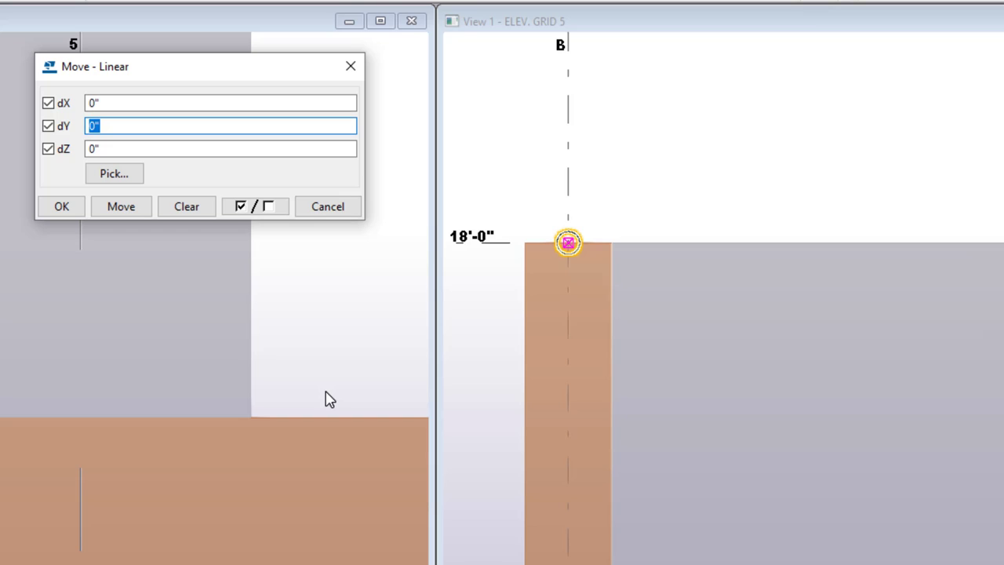
text(5'-3"5/8)
click(162, 155)
double_click(162, 155)
text(-48)
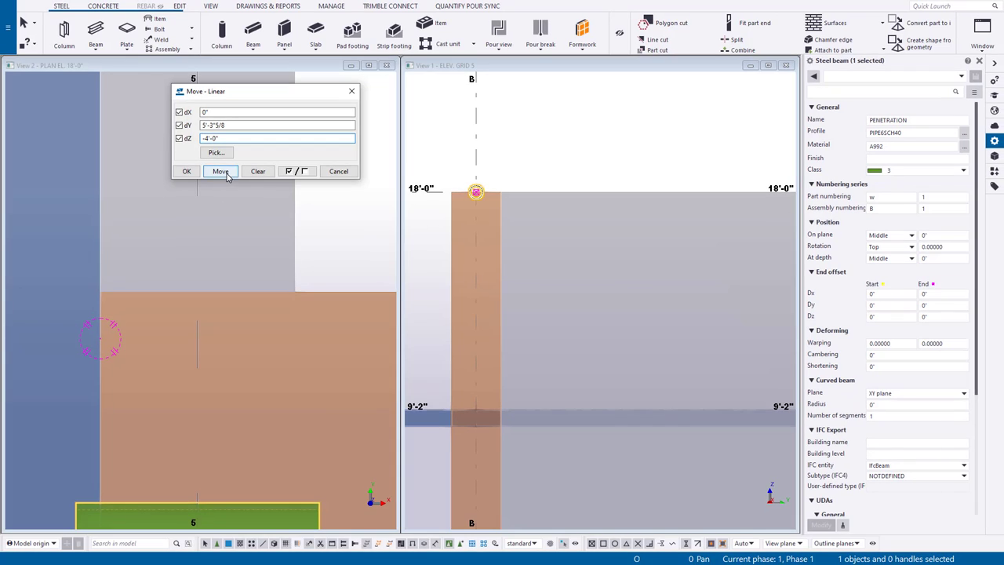
click(221, 171)
click(610, 323)
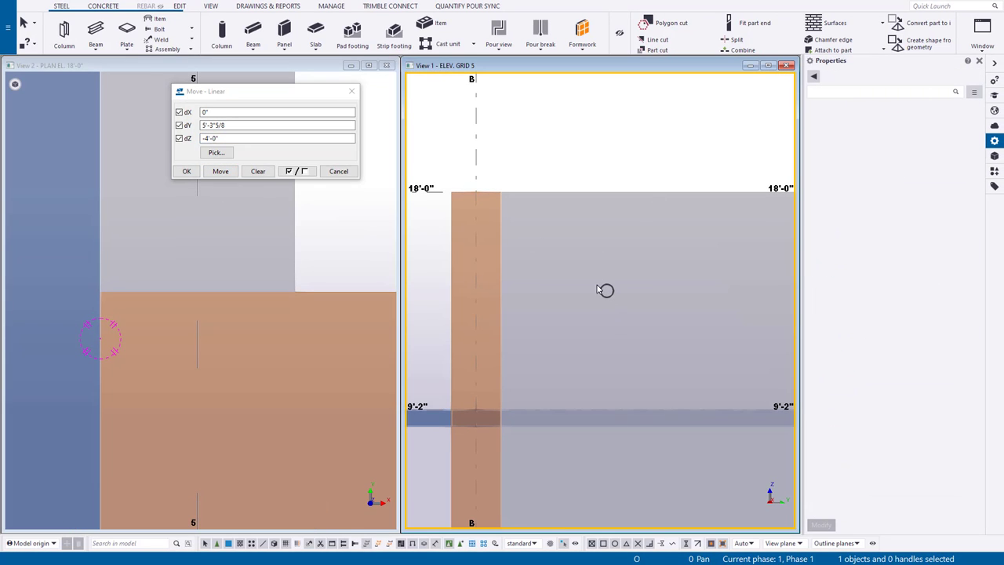
middle_drag(625, 306, 610, 289)
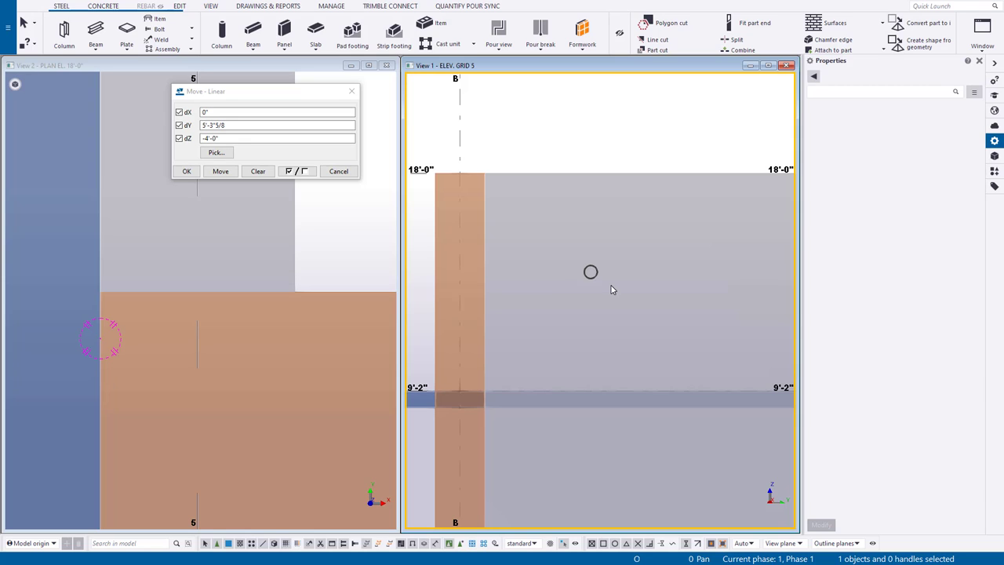
scroll(612, 289, up, 3)
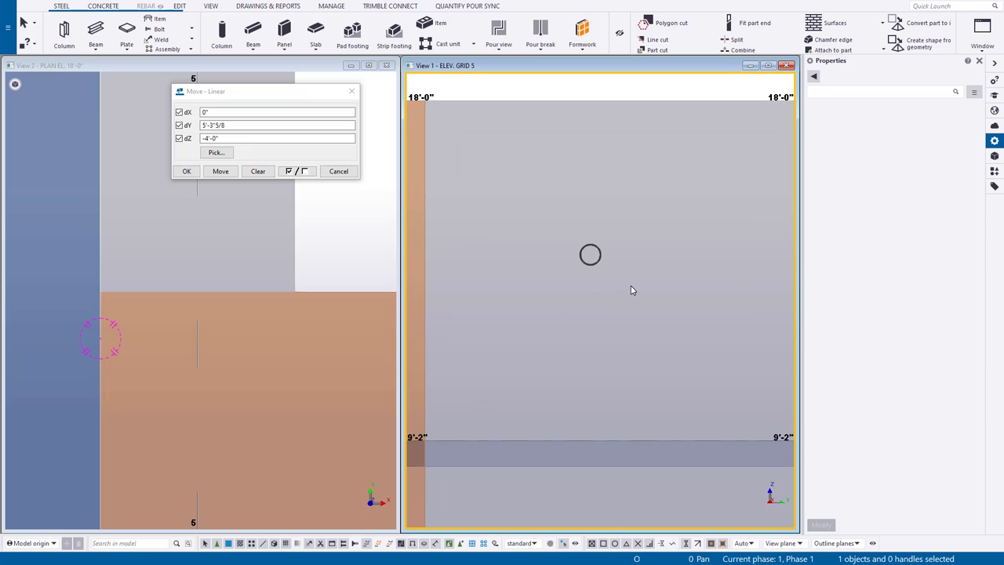
middle_drag(630, 289, 602, 287)
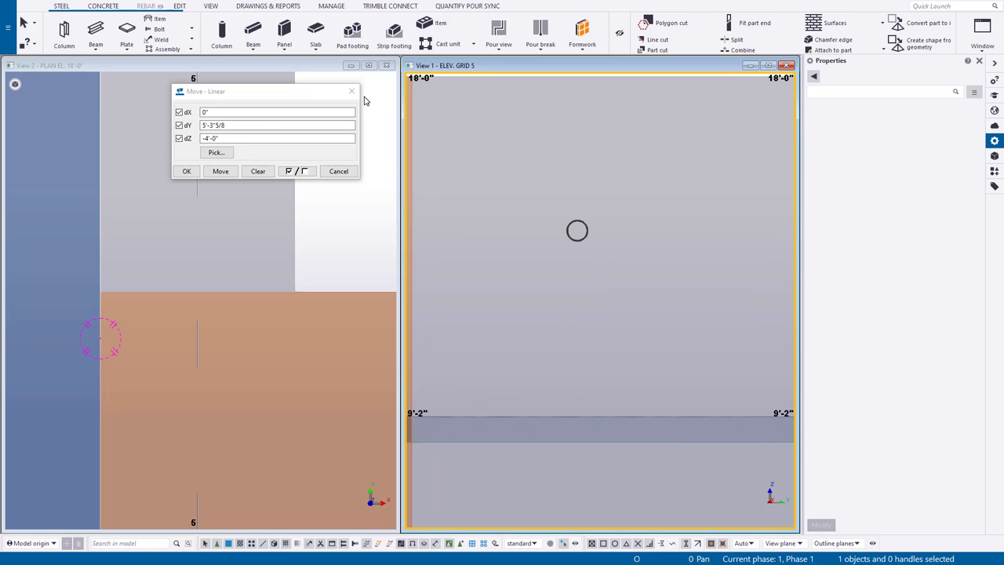
click(258, 171)
click(352, 91)
Step: Switch the elevation view to shaded rendering around the relocated pipe
middle_drag(603, 188, 616, 250)
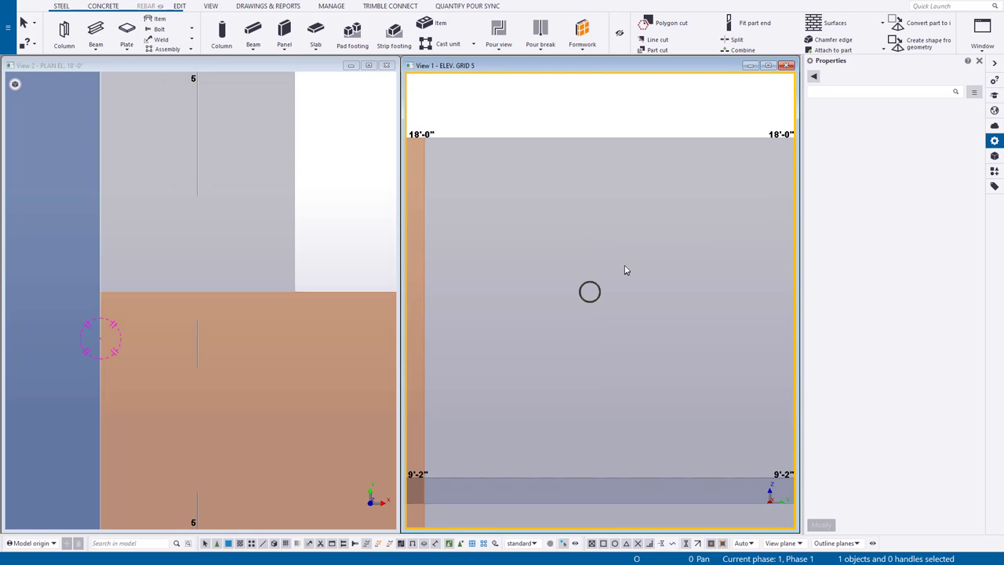
key(ctrl+4)
scroll(608, 268, up, 4)
ctrl+middle_drag(534, 304, 577, 335)
middle_drag(548, 195, 568, 175)
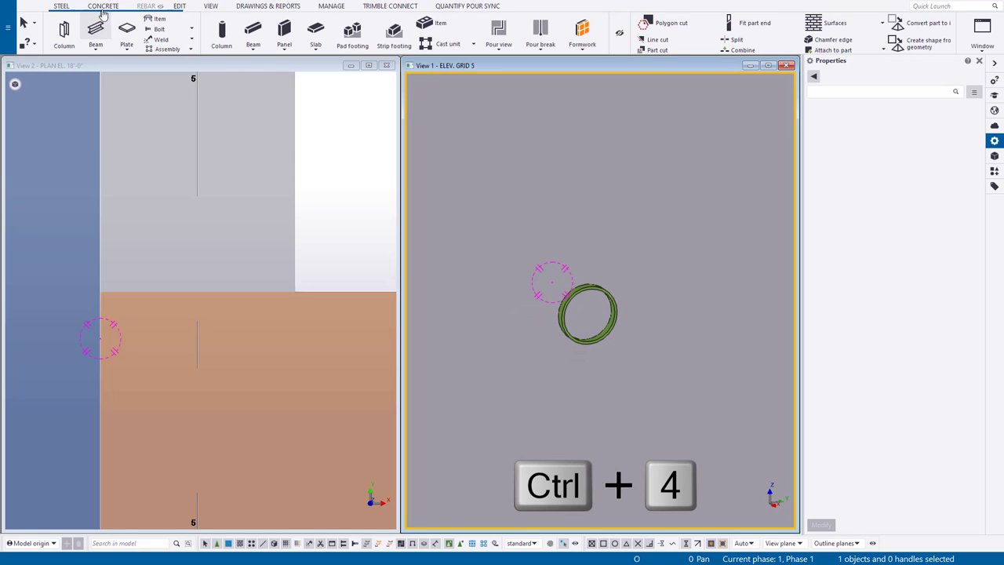
Step: Part cut the wall with the pipe to create the penetration opening
click(180, 8)
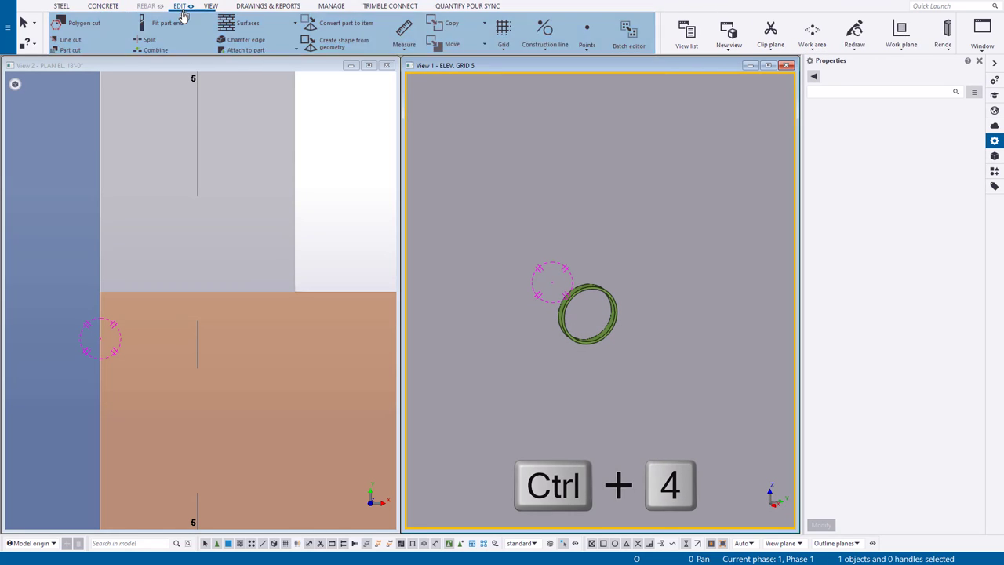
click(71, 51)
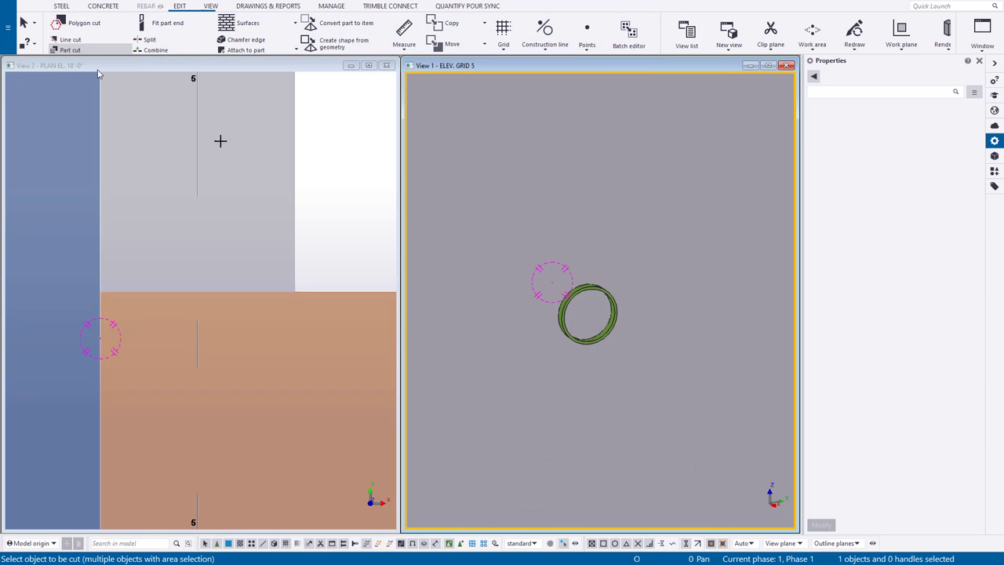
click(576, 141)
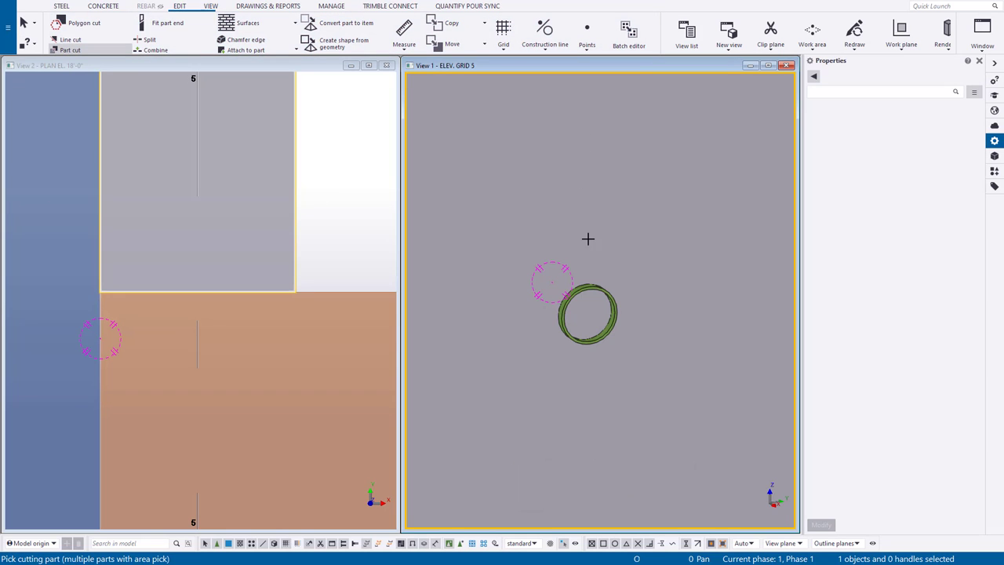
scroll(577, 275, up, 5)
click(574, 262)
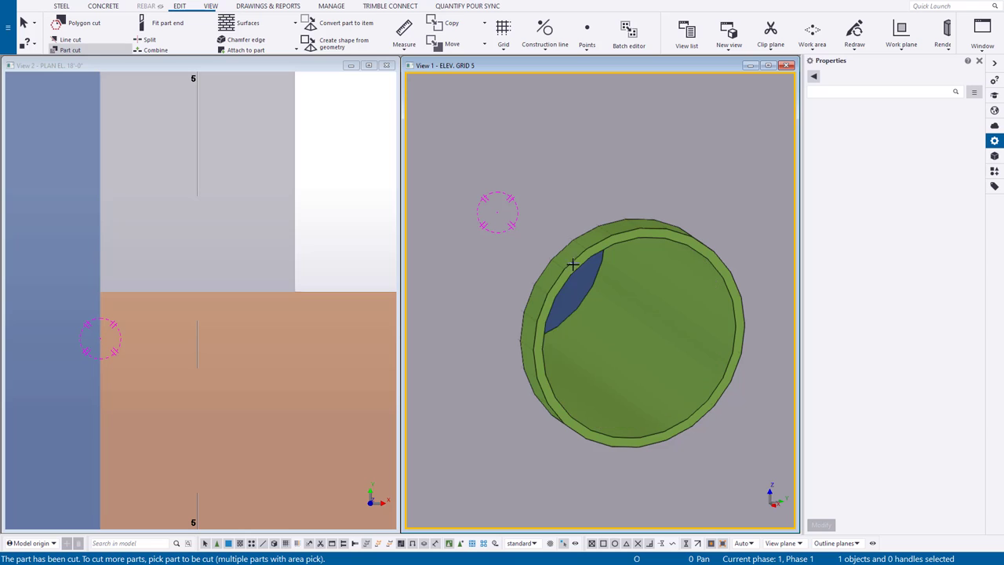
scroll(574, 262, down, 3)
right_click(577, 262)
click(587, 267)
Step: Orbit and zoom around the pipe to examine the cut opening and select the cut object
ctrl+middle_drag(577, 263, 549, 241)
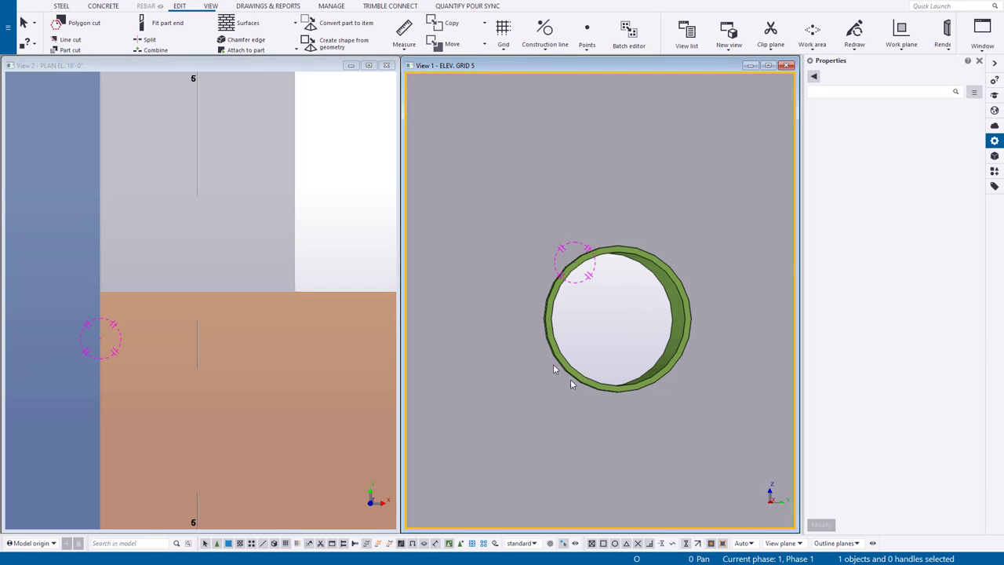
ctrl+middle_drag(669, 376, 645, 339)
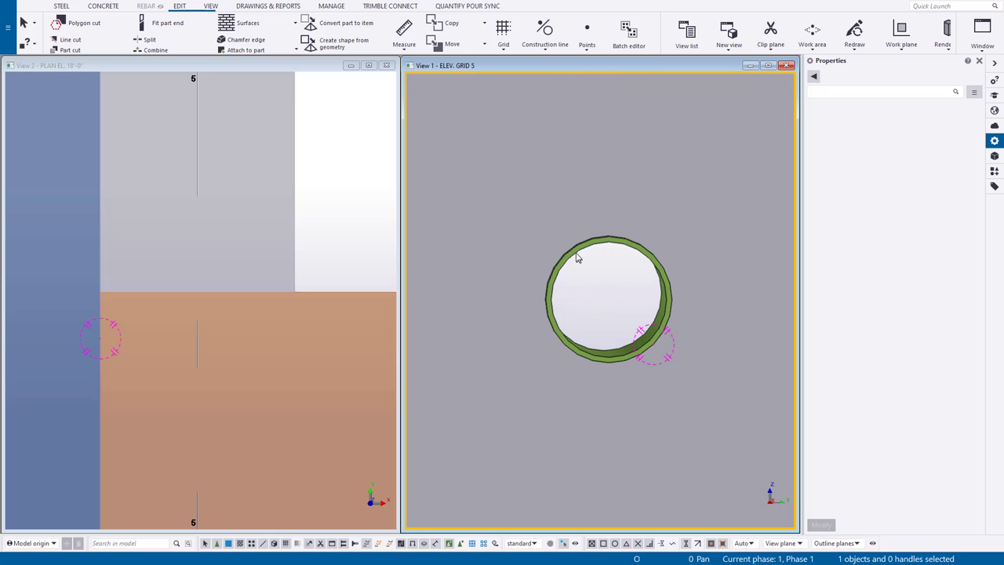
ctrl+middle_drag(576, 257, 596, 267)
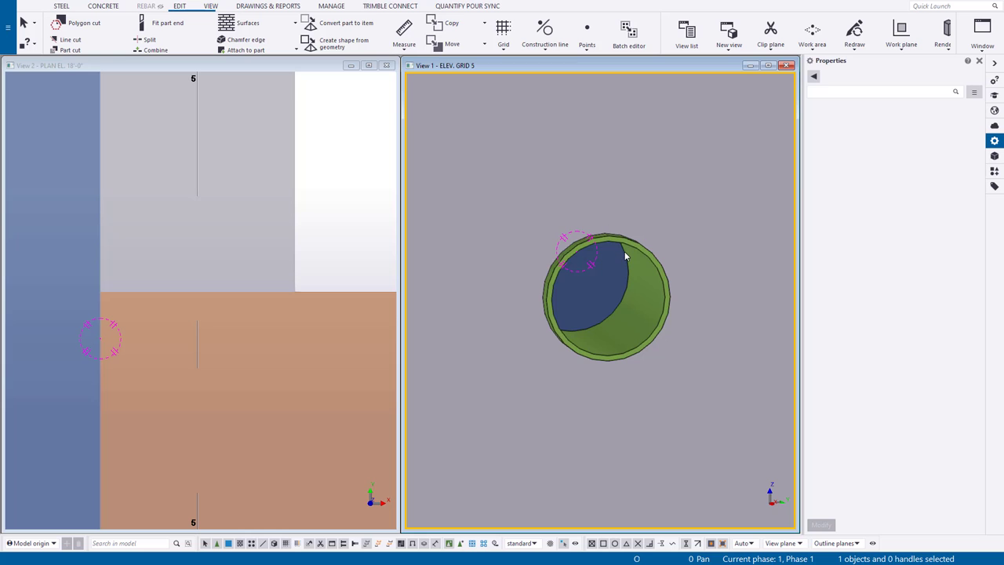
scroll(604, 266, up, 3)
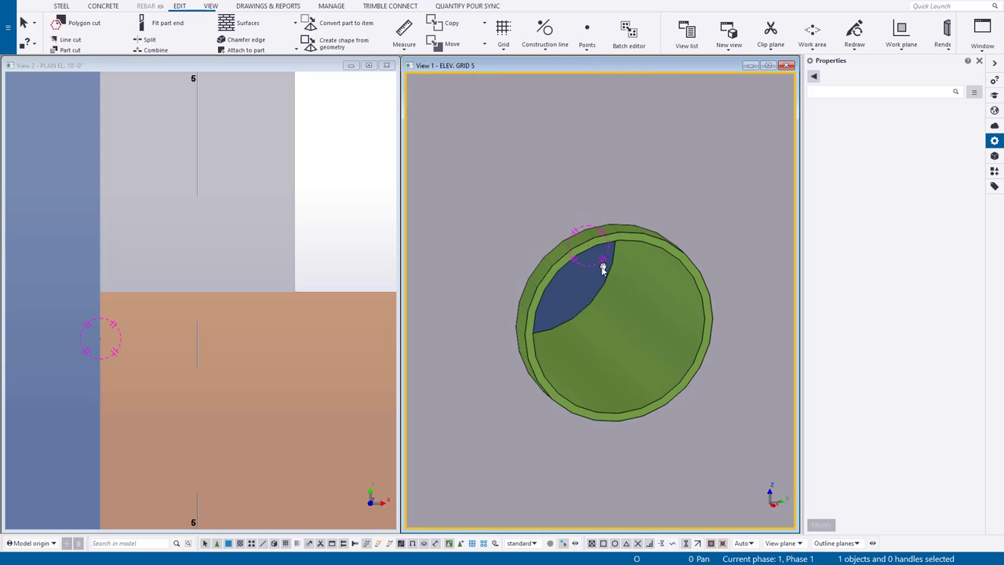
scroll(580, 259, down, 3)
scroll(455, 265, up, 3)
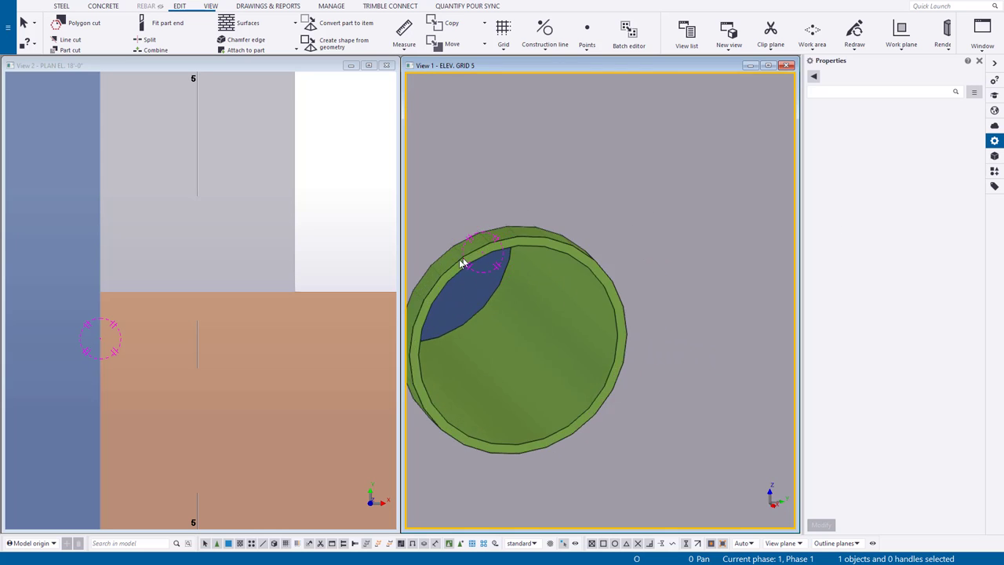
scroll(455, 265, up, 2)
click(468, 266)
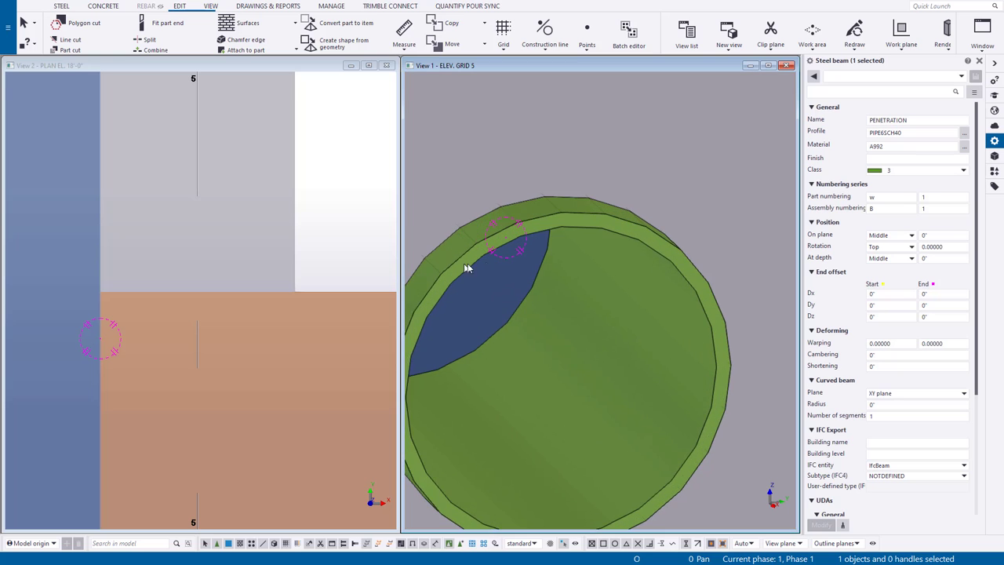
click(510, 220)
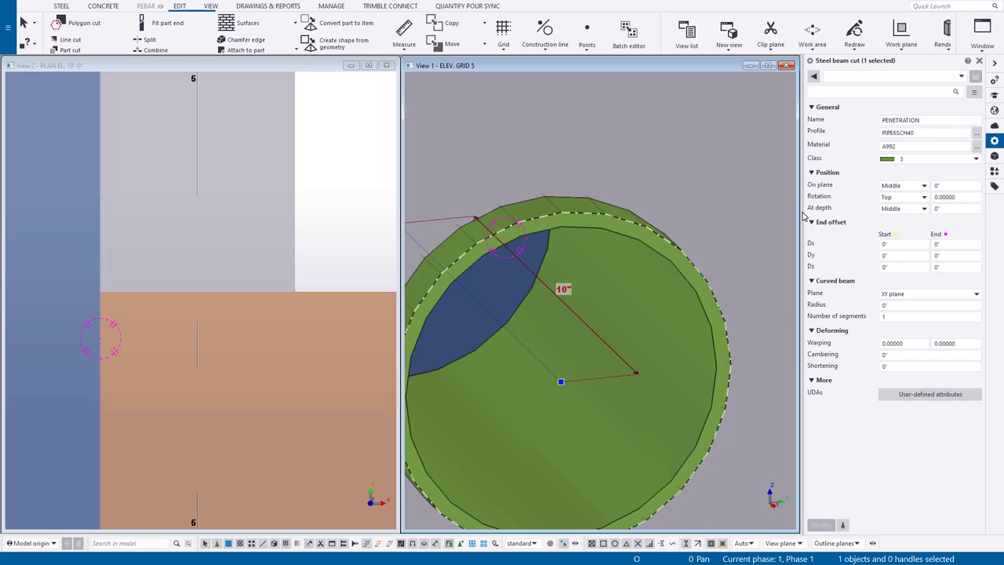
scroll(534, 224, down, 3)
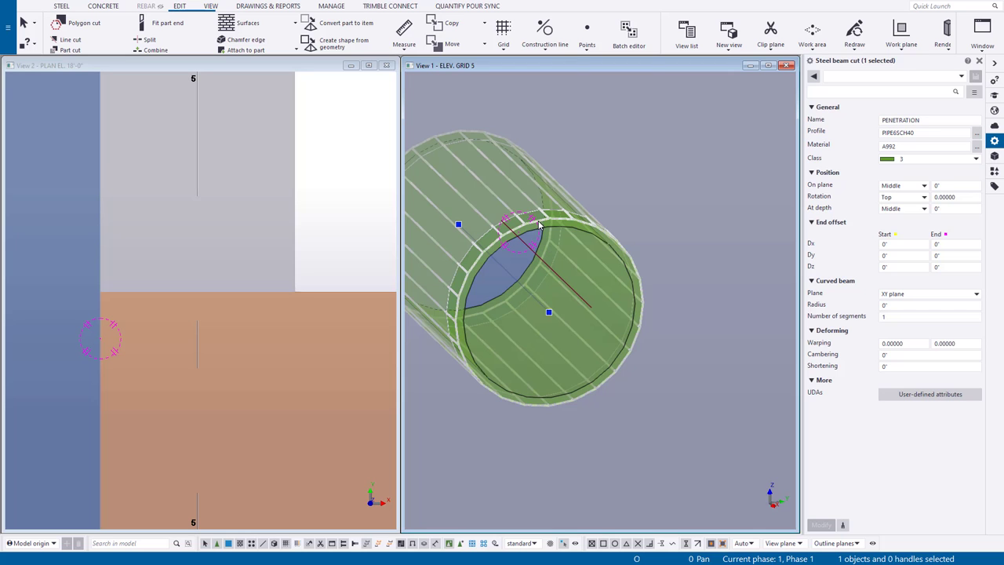
scroll(538, 223, down, 3)
middle_drag(538, 223, 601, 247)
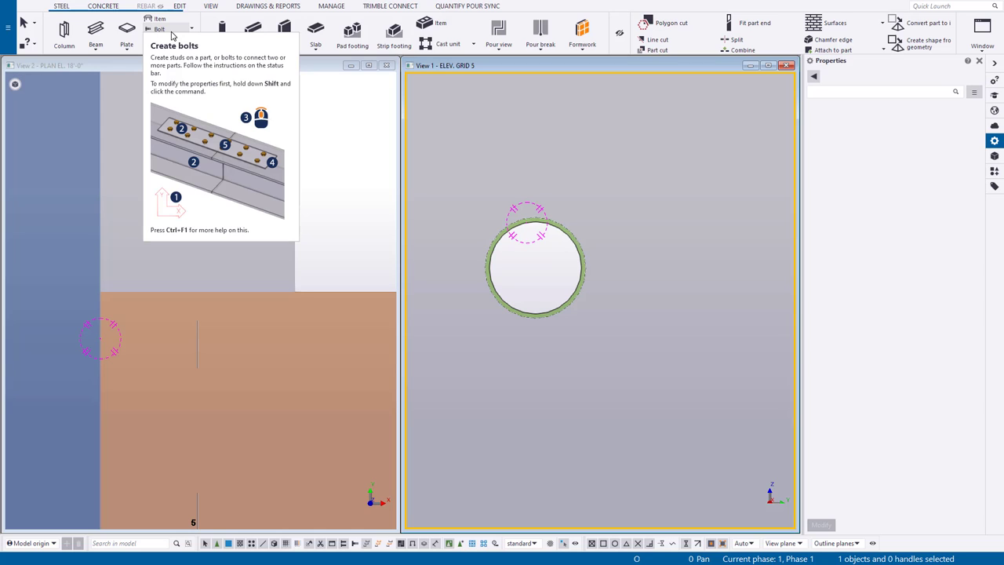
Step: Start the Bolt command, load the Stud preset, and set stud size to 0'1/2 and length to 6"
click(170, 30)
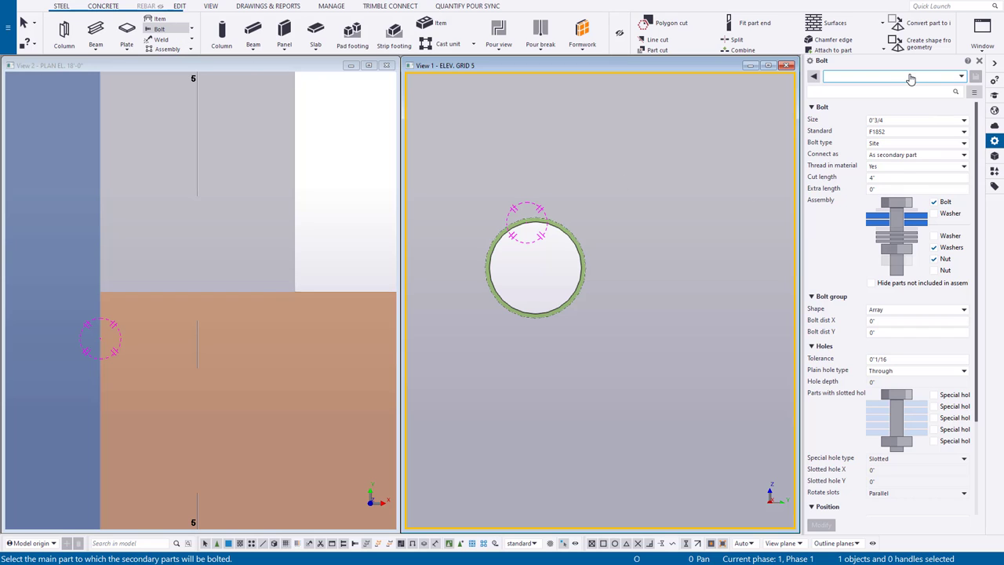
click(959, 78)
click(852, 173)
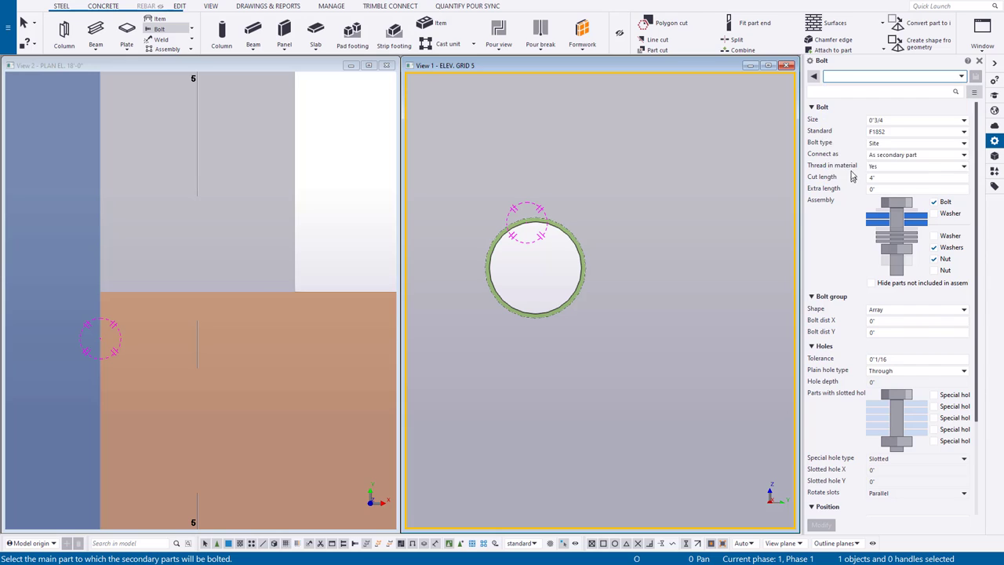
click(923, 121)
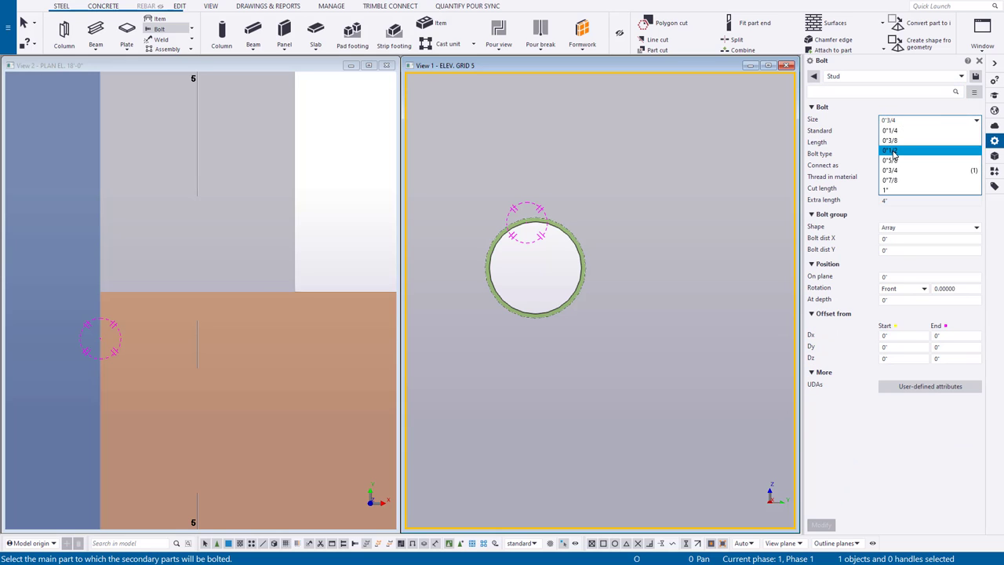
click(893, 152)
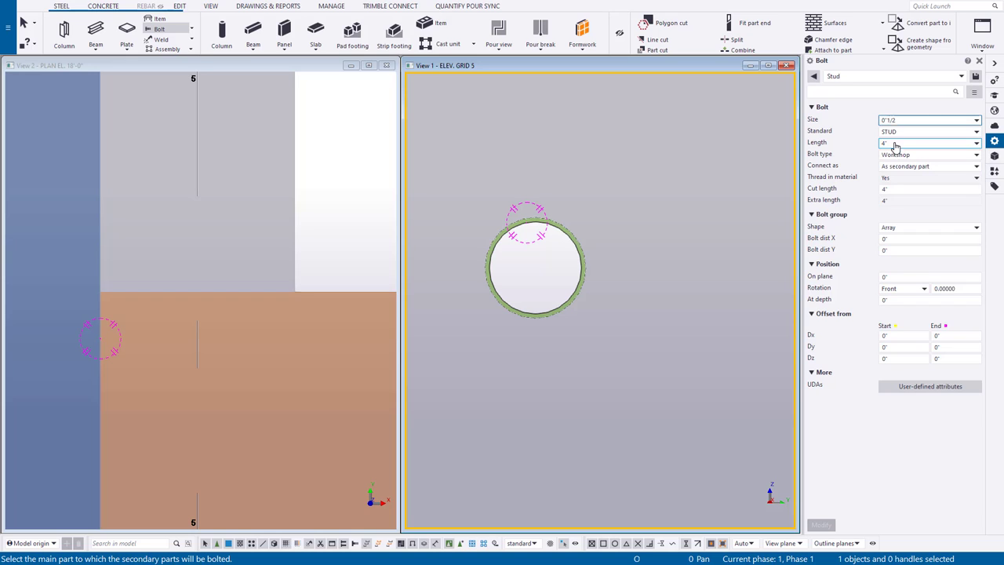
click(894, 144)
click(902, 223)
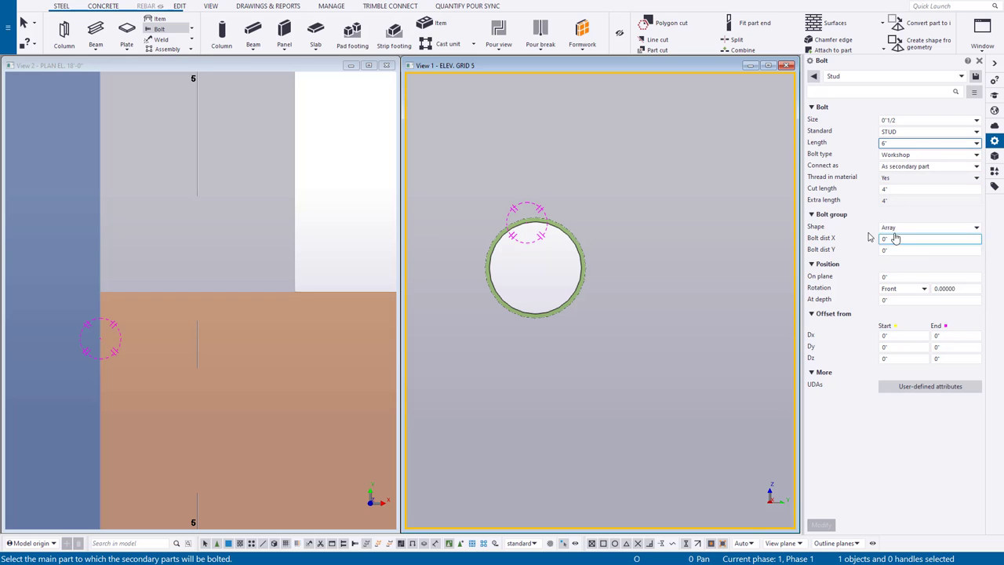
Step: Create a stud on the pipe, picking the pipe as main part, an origin on its top, and an upward direction
key(ctrl+p)
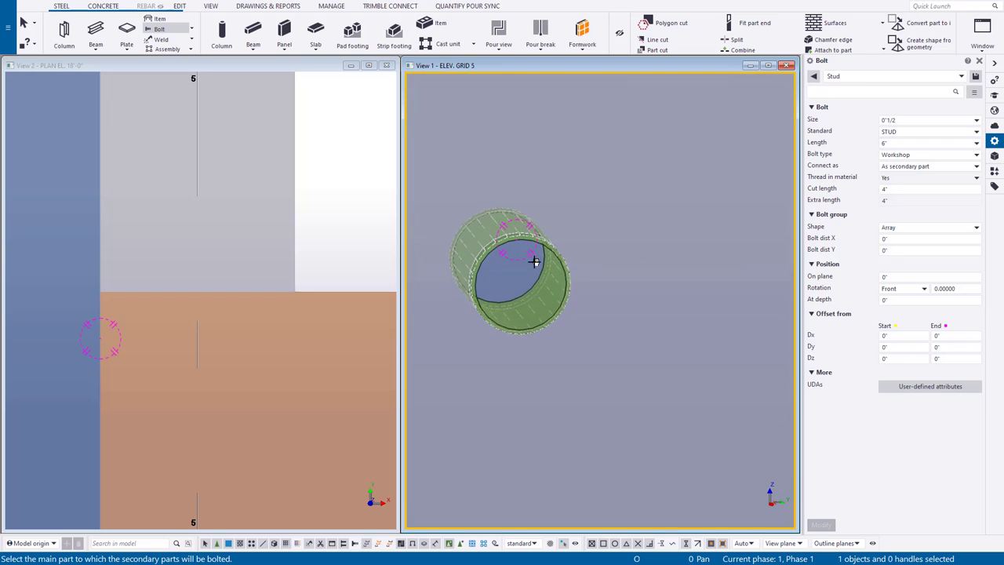
scroll(497, 237, up, 3)
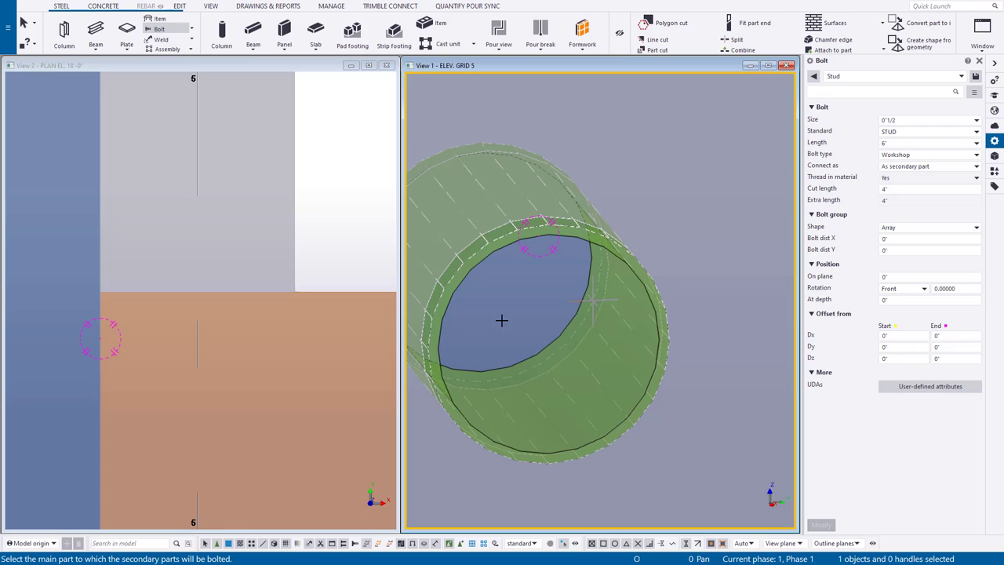
key(ctrl+2)
key(ctrl+4)
scroll(596, 237, up, 3)
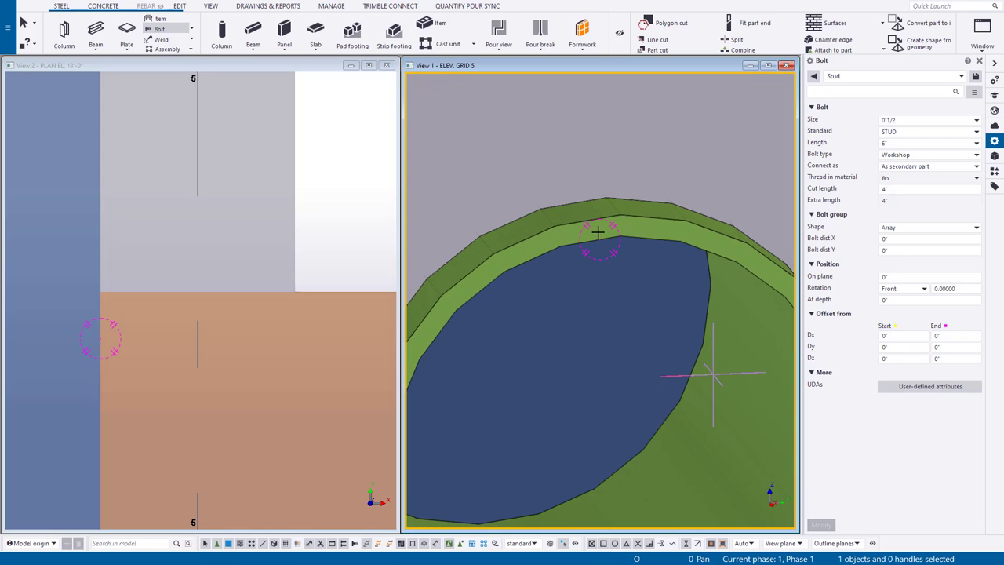
click(598, 233)
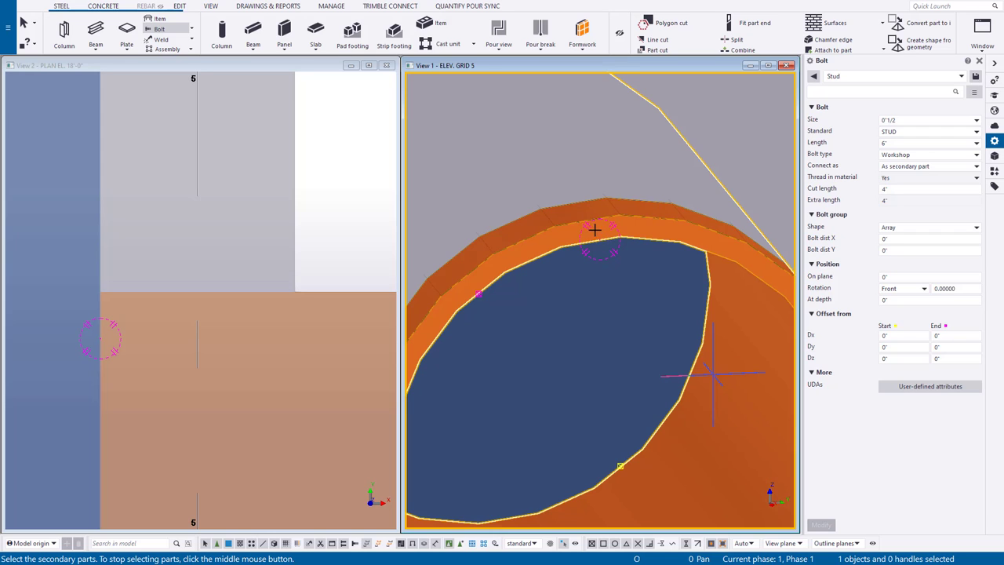
scroll(594, 229, down, 3)
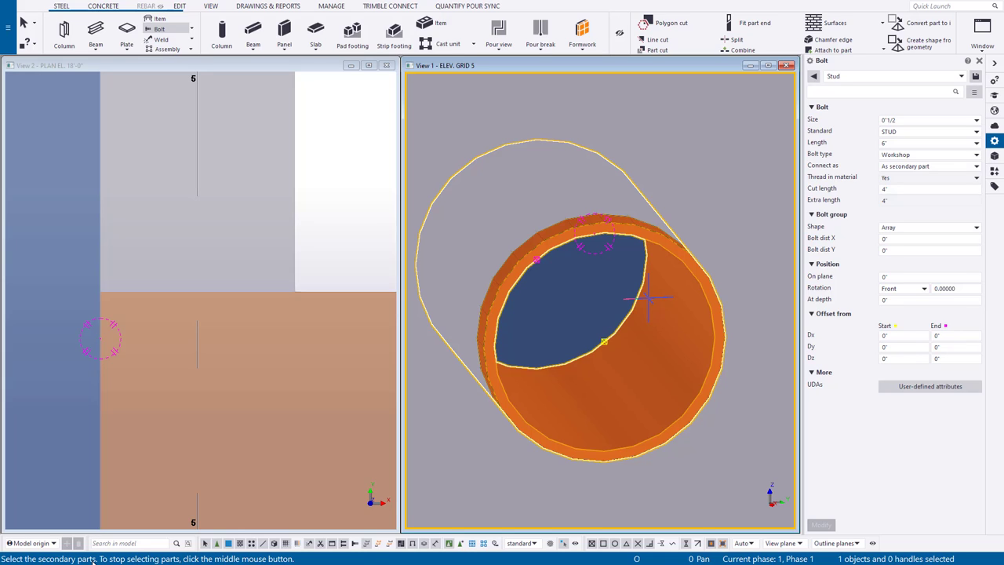
middle_click(570, 270)
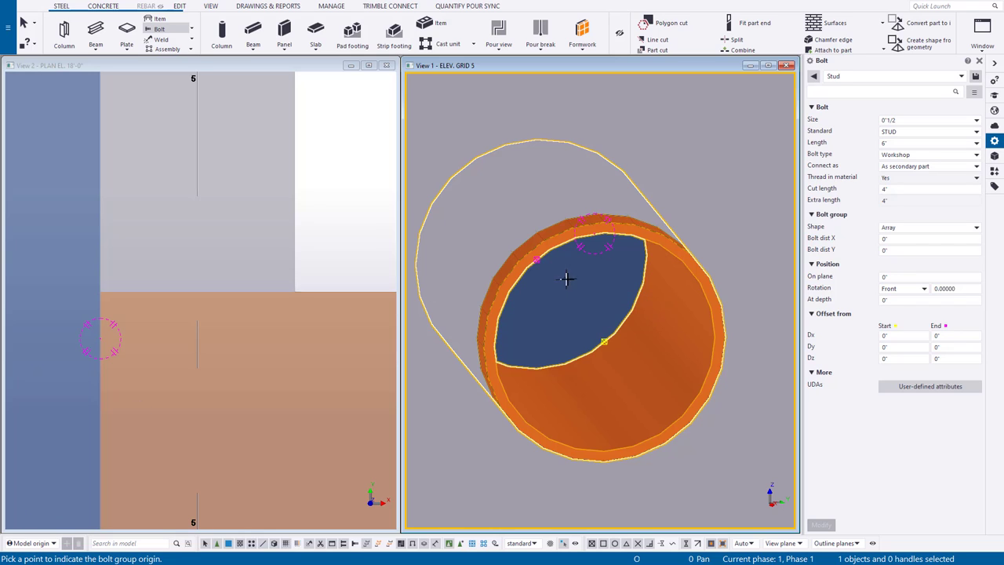
middle_drag(602, 231, 578, 265)
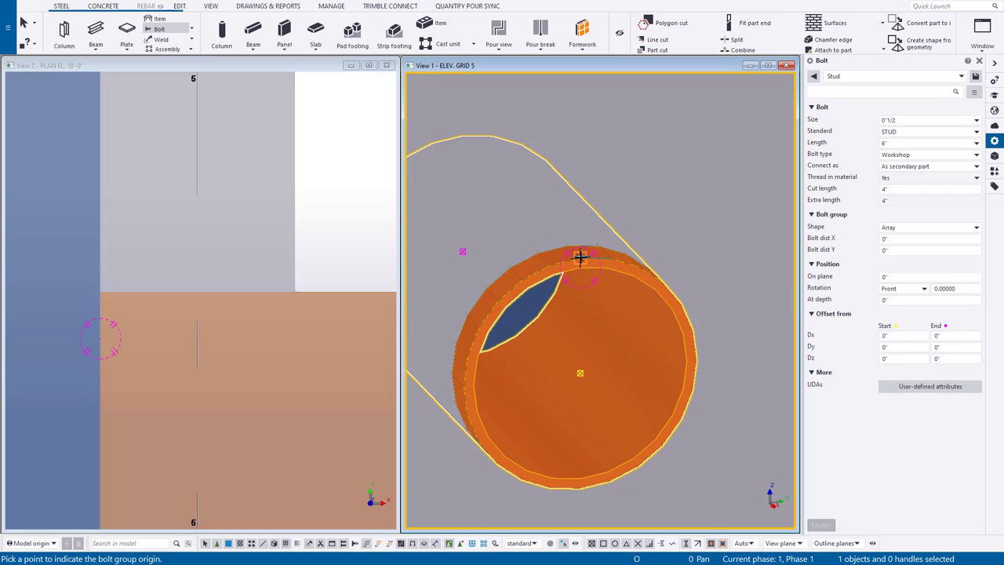
click(581, 258)
middle_drag(549, 220, 606, 230)
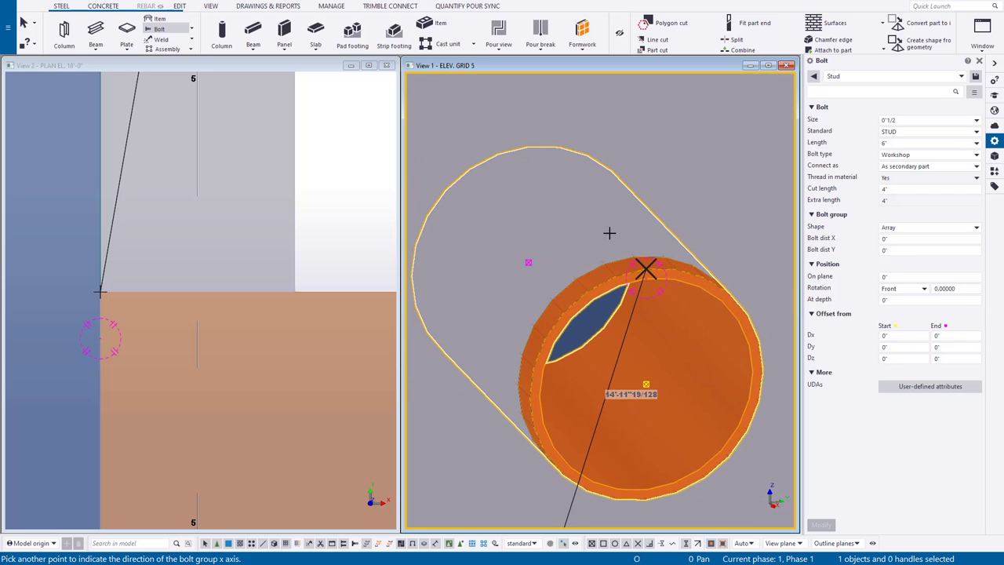
click(528, 149)
scroll(562, 210, down, 3)
scroll(529, 188, down, 1)
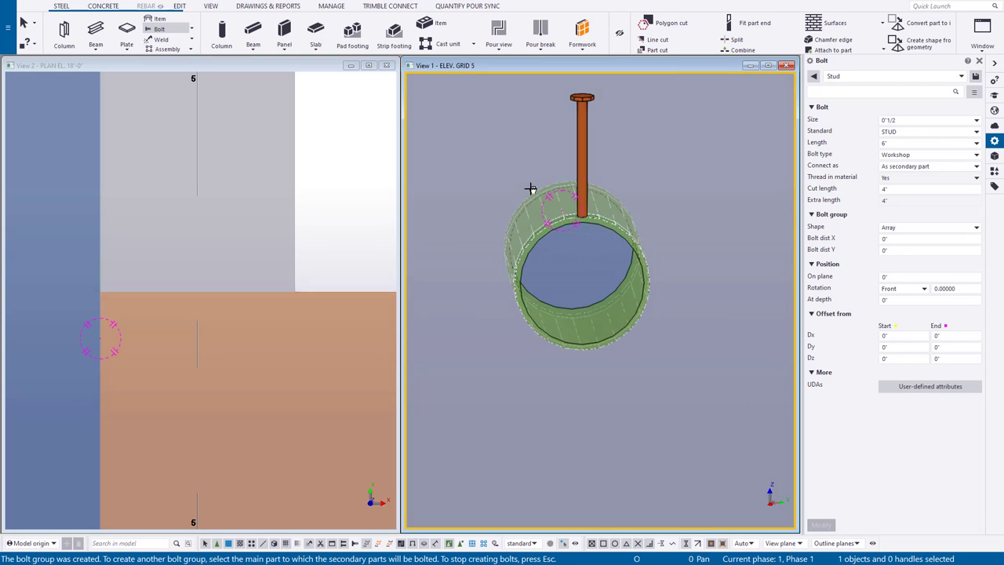
Step: Exit the bolt command, select the stud, and set its start Dx offset to 5"
ctrl+middle_drag(530, 188, 552, 224)
right_click(553, 225)
click(579, 232)
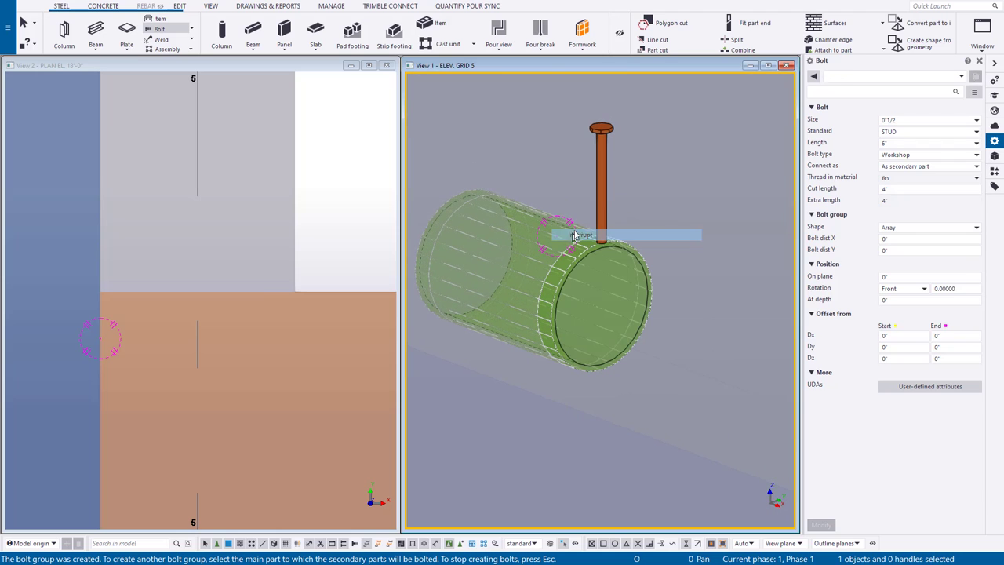
click(605, 198)
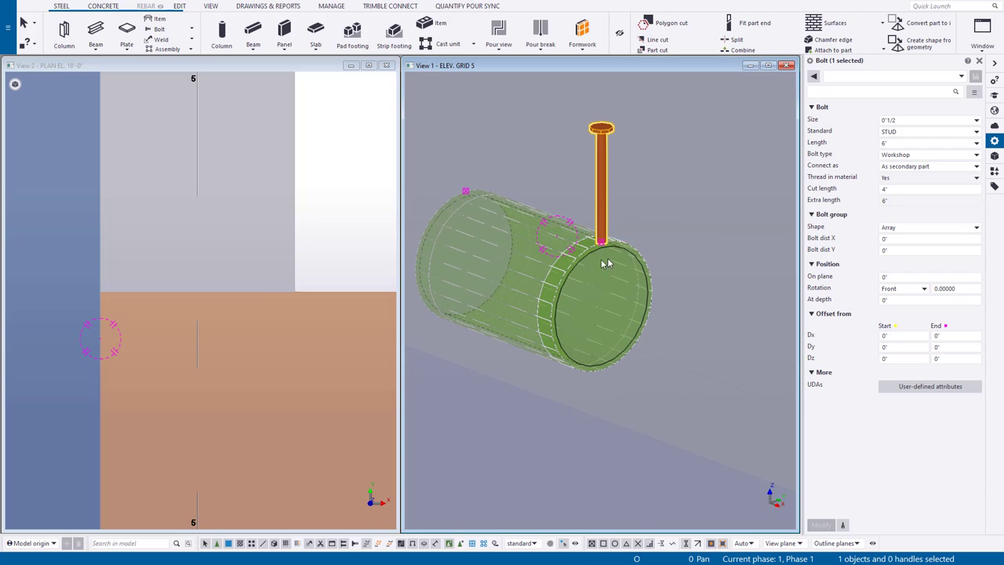
click(562, 293)
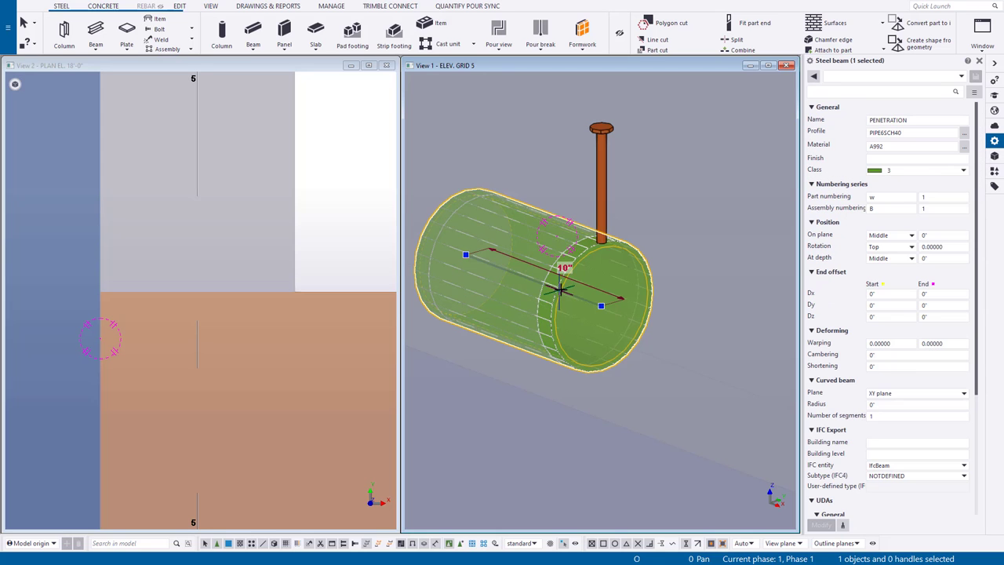
click(604, 160)
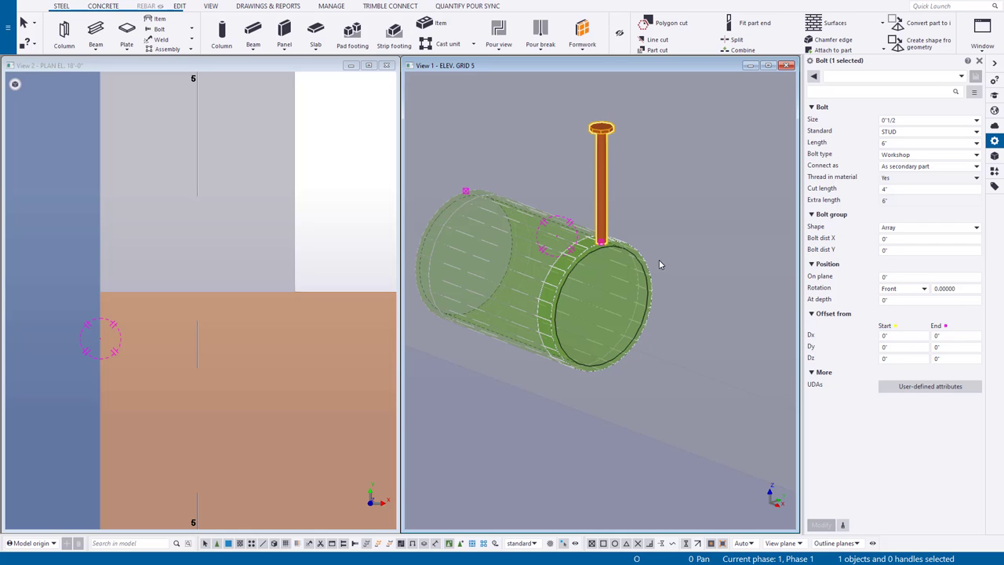
click(909, 335)
text(6)
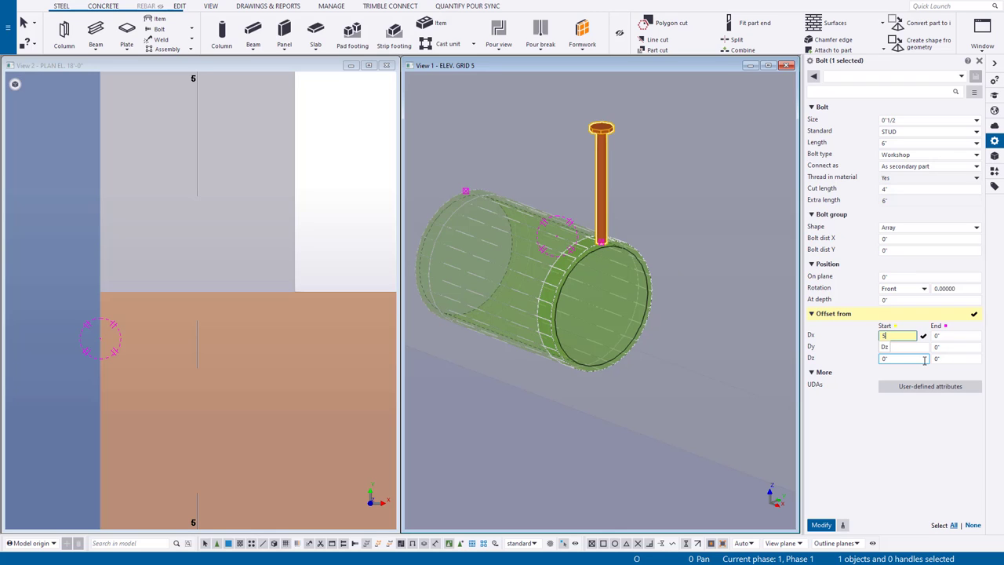
key(Return)
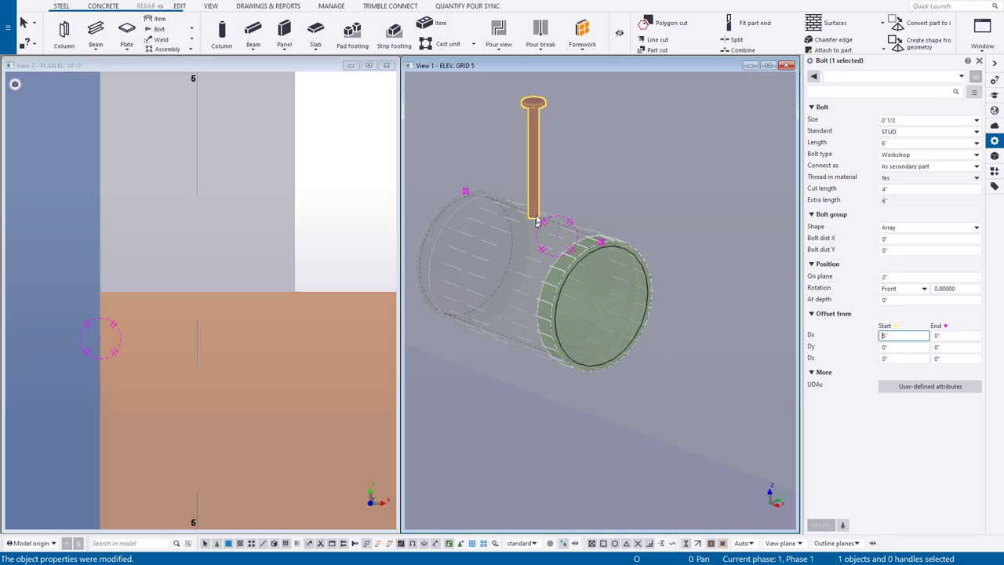
Step: Examine the stud's position on the pipe from different zoom levels and angles in the elevation view
key(ctrl+p)
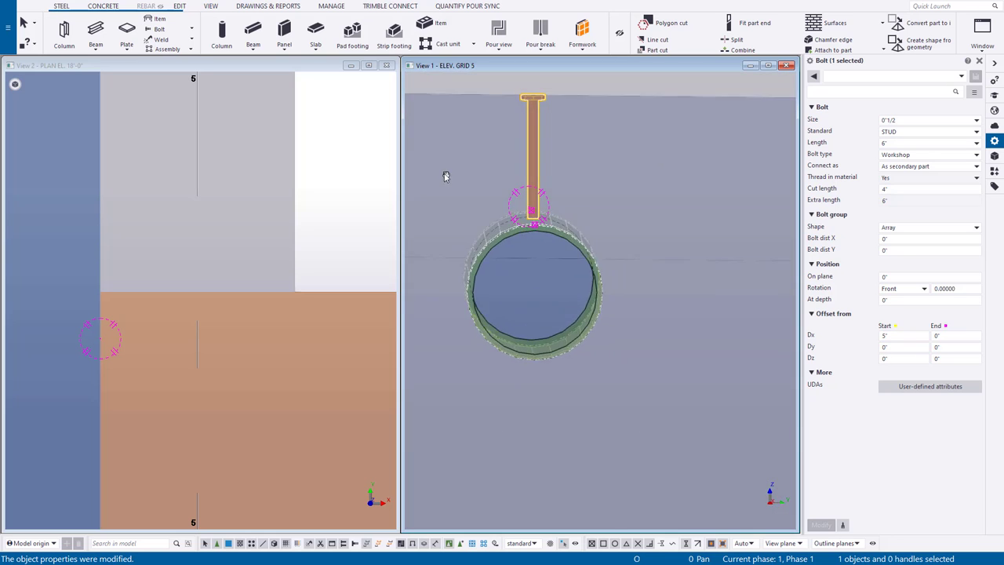
key(Home)
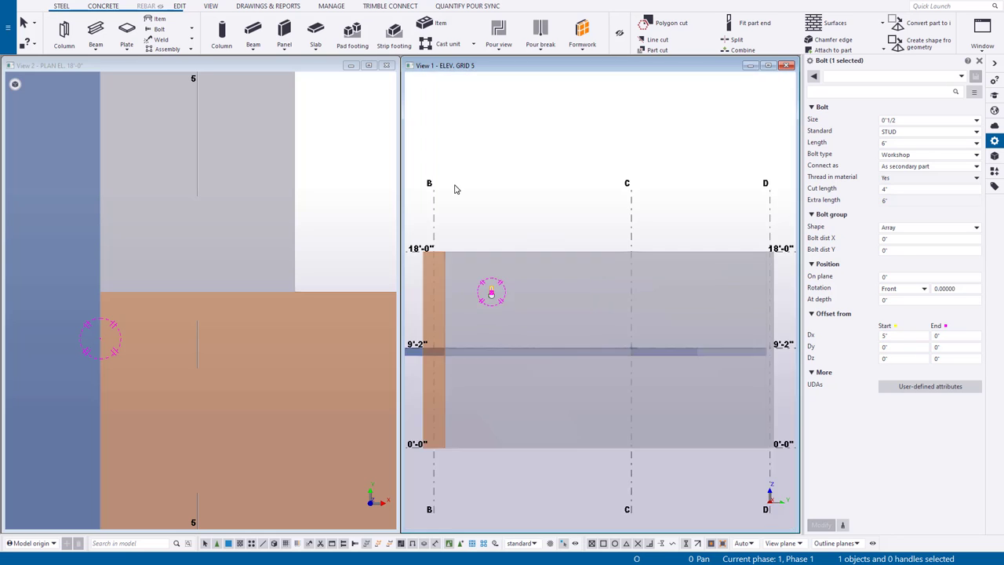
scroll(490, 248, up, 5)
middle_drag(529, 355, 569, 326)
click(521, 174)
scroll(518, 347, up, 5)
middle_drag(531, 296, 532, 310)
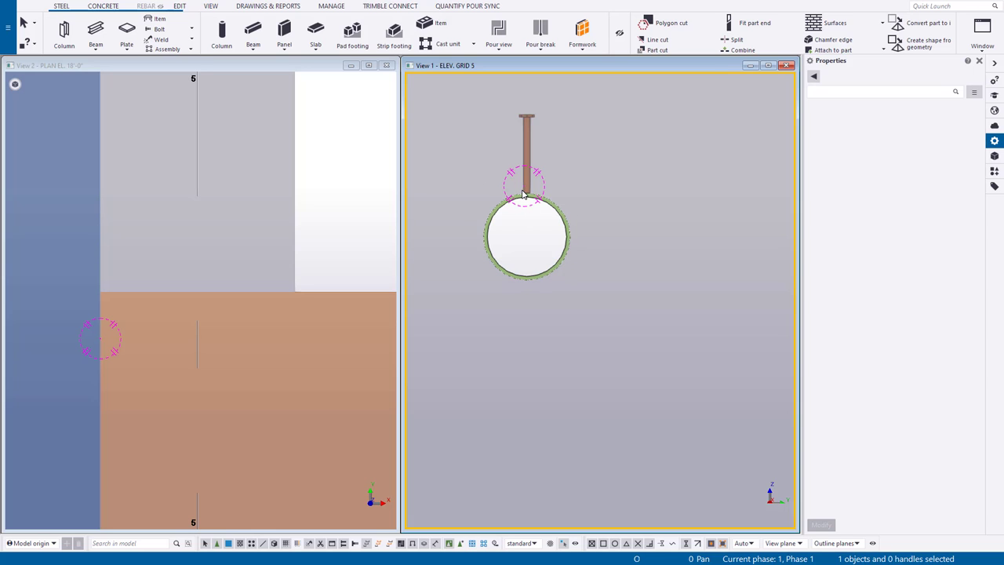
ctrl+middle_drag(526, 195, 576, 267)
scroll(541, 214, up, 3)
click(547, 205)
scroll(575, 265, down, 2)
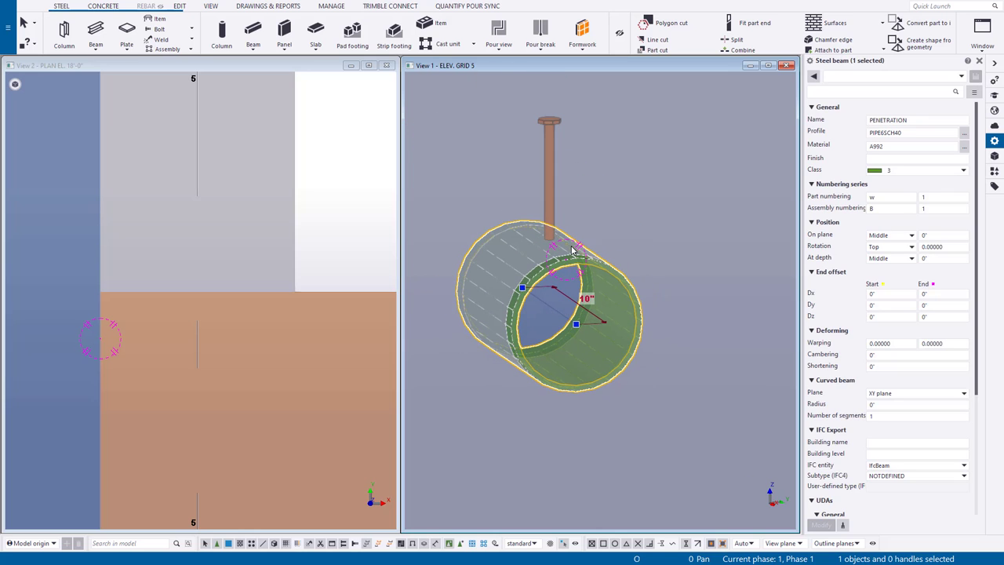
click(562, 544)
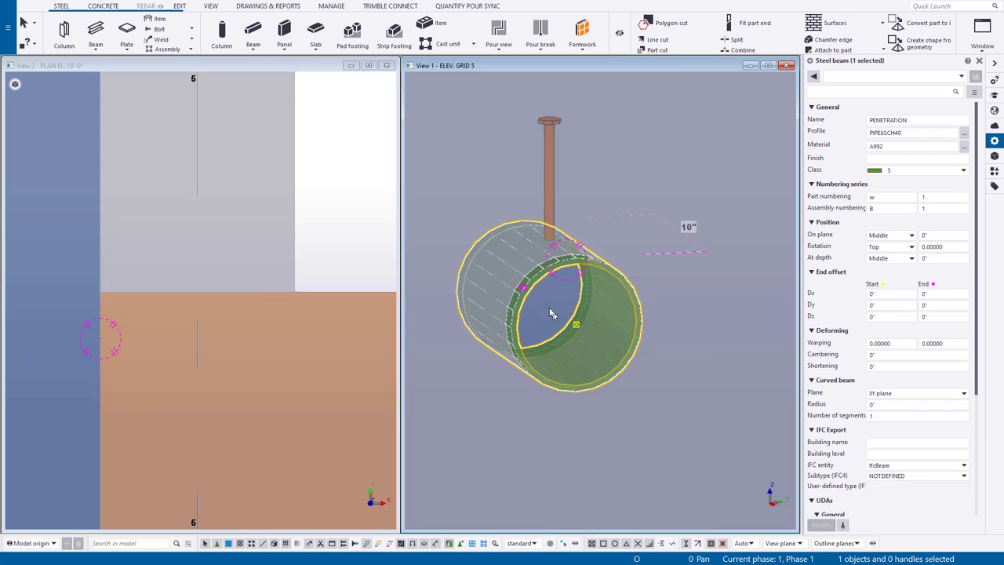
Step: Open Copy Special Rotate, clear it, rotate around a line, and pick two points along the pipe's axis
right_click(563, 251)
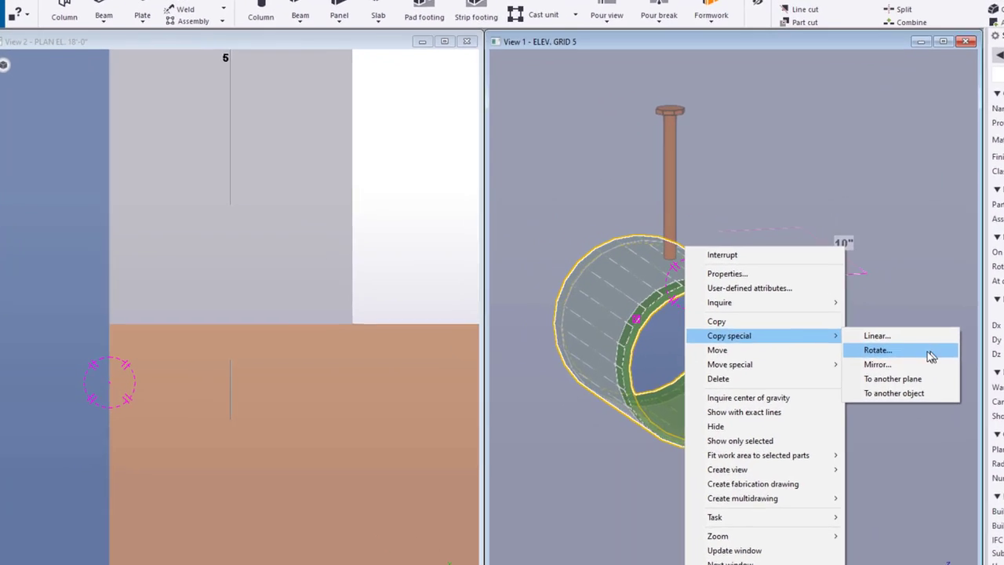
click(715, 335)
click(211, 248)
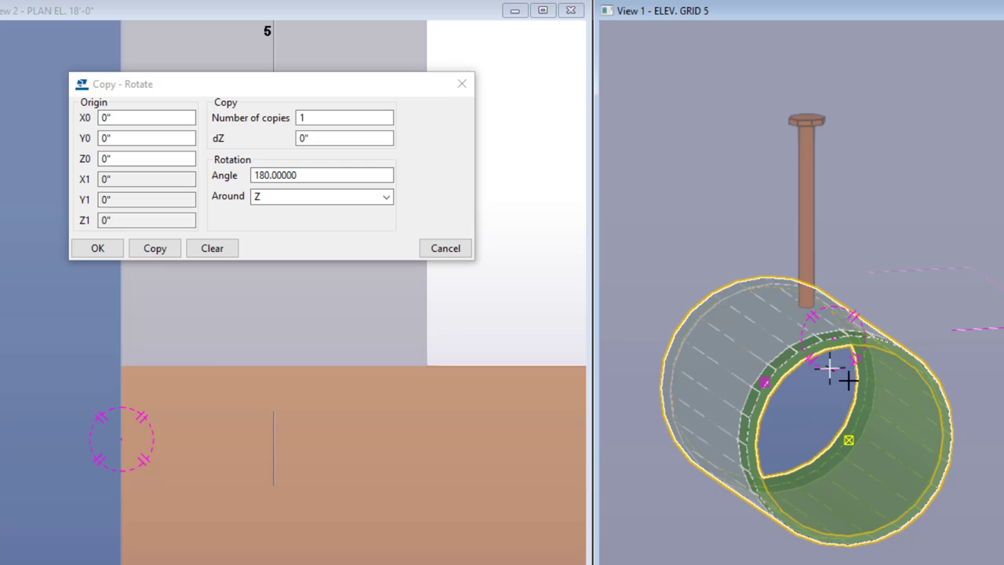
click(339, 197)
click(226, 199)
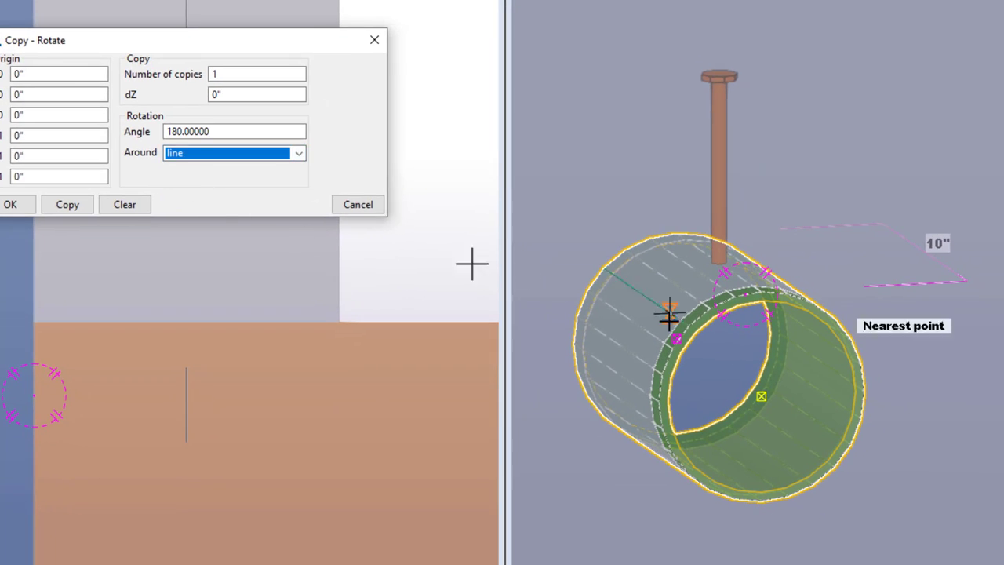
scroll(692, 335, up, 3)
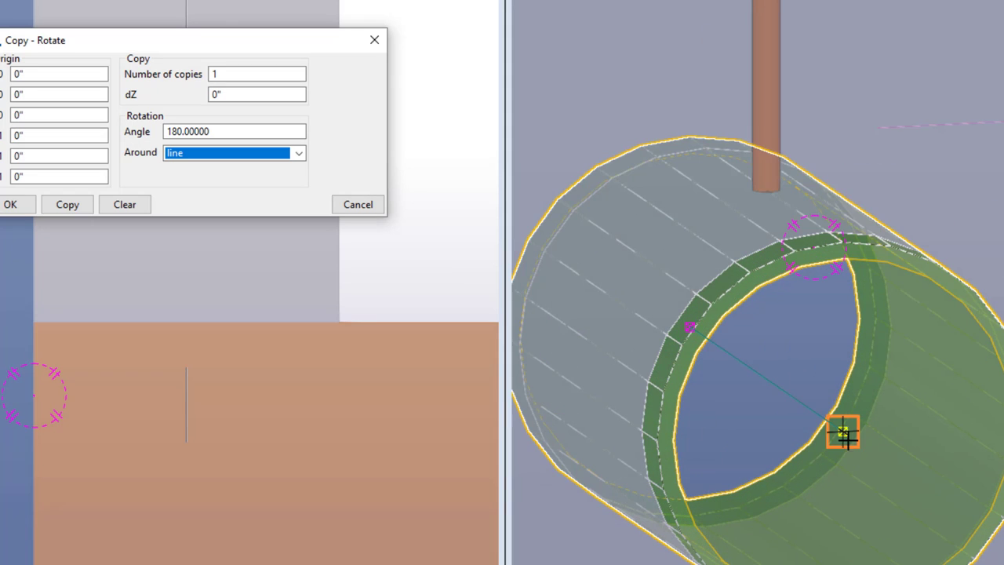
click(843, 433)
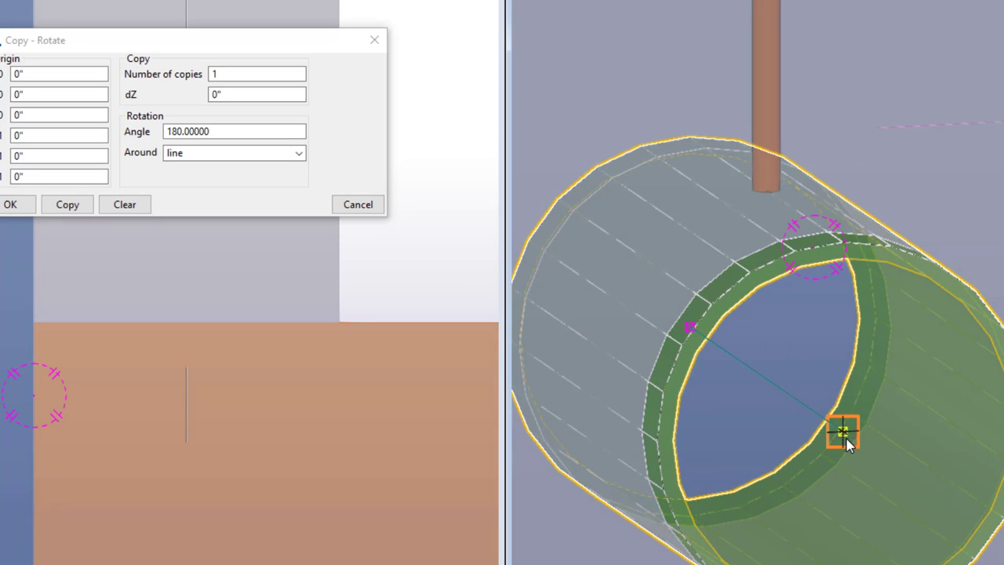
click(690, 326)
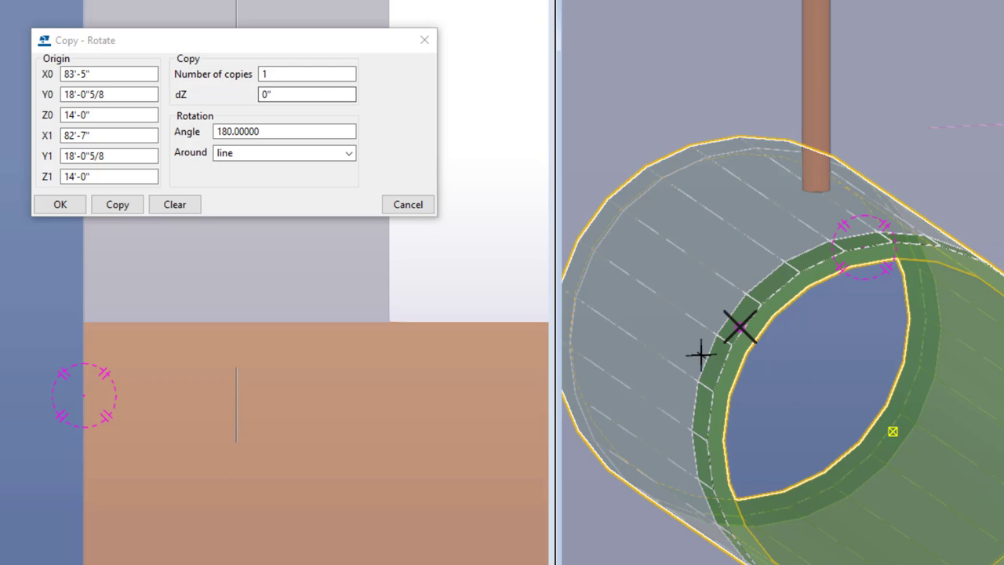
Step: Select the stud and copy it 3 times at a 90 degree angle around the pipe's axis
right_click(821, 364)
click(819, 366)
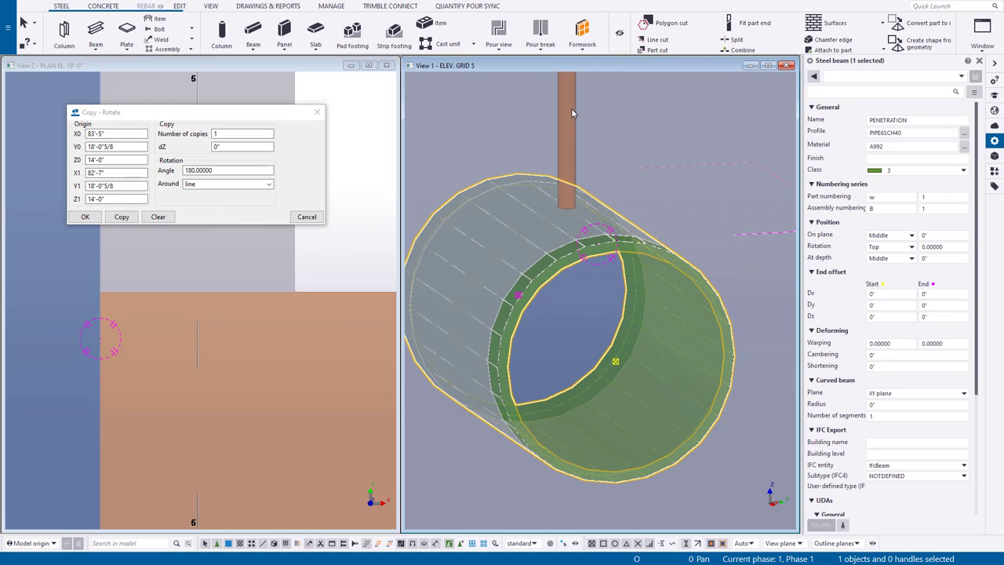
scroll(568, 274, down, 4)
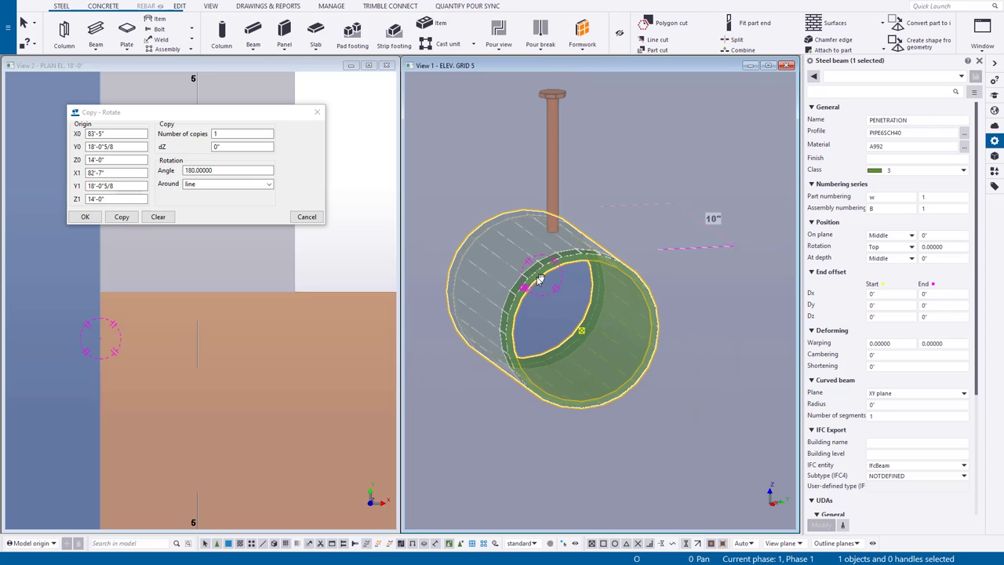
click(559, 142)
drag(248, 134, 177, 136)
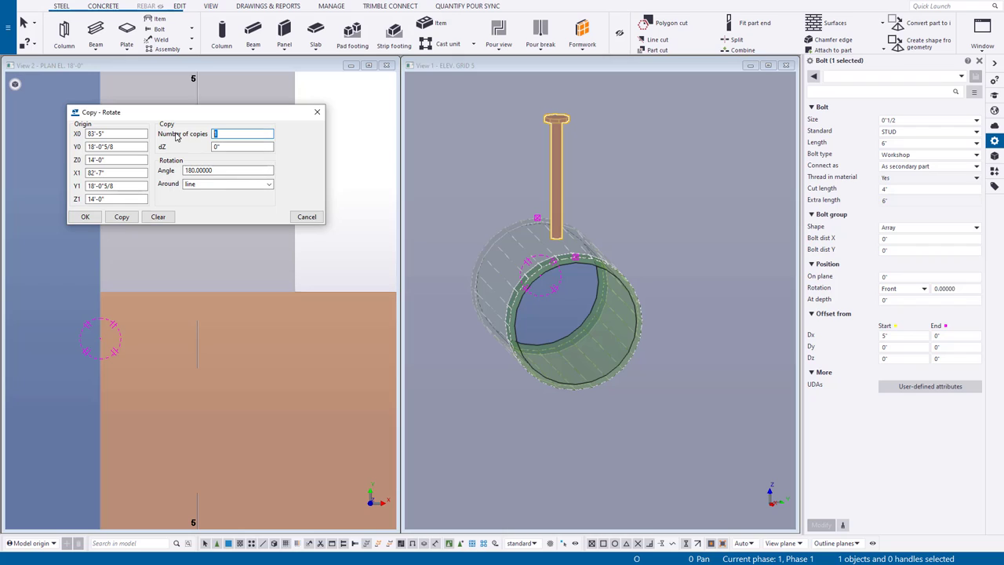
text(3)
key(Tab)
key(Tab)
text(90)
click(119, 217)
scroll(481, 244, down, 1)
ctrl+middle_drag(481, 244, 539, 287)
click(554, 274)
scroll(545, 266, up, 2)
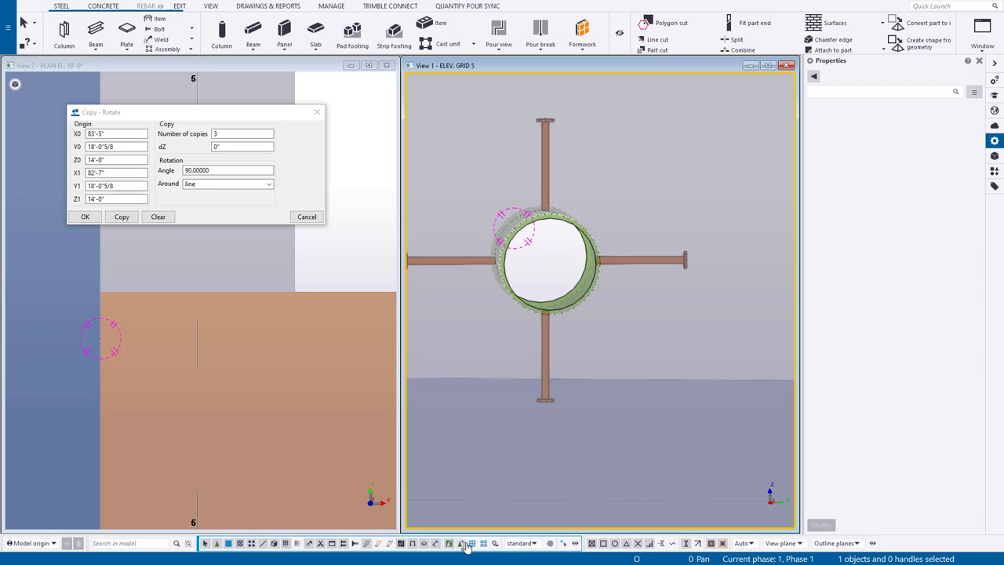
scroll(553, 294, up, 3)
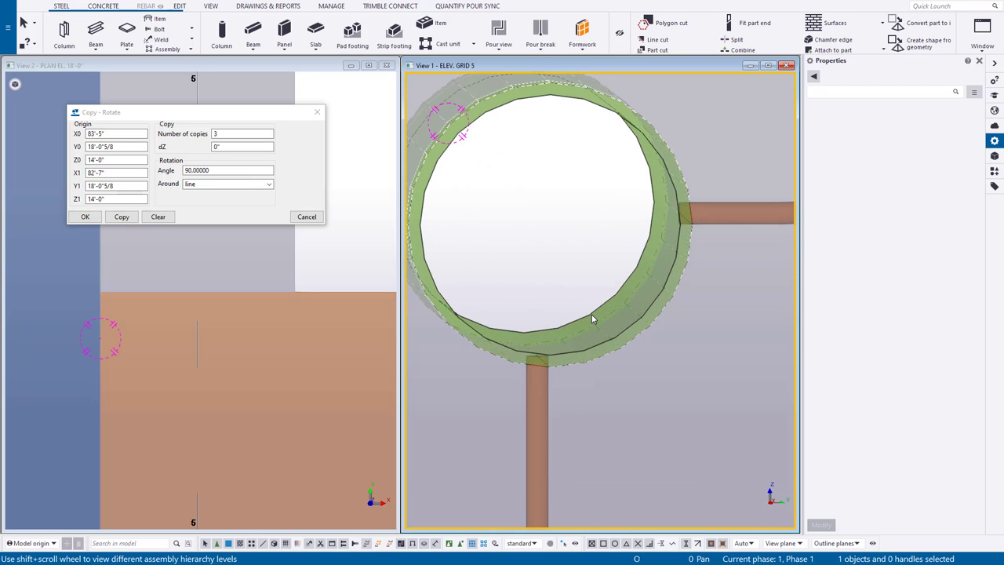
Step: Select the pipe sleeve assembly with its studs and the pipe, and copy them 3 times at dY 1'-2" (14") with Copy Special Linear
click(592, 313)
scroll(592, 306, down, 5)
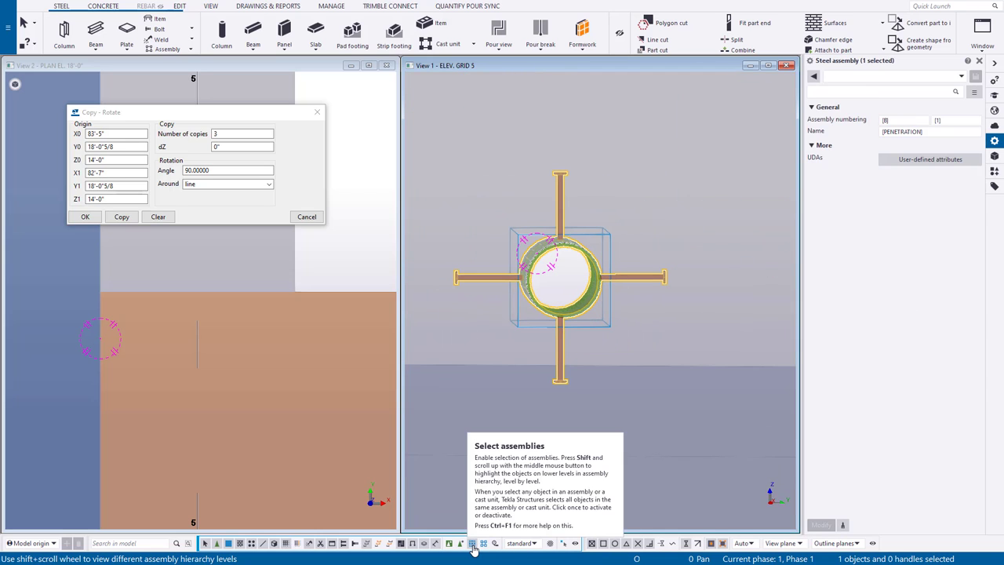
scroll(549, 266, up, 6)
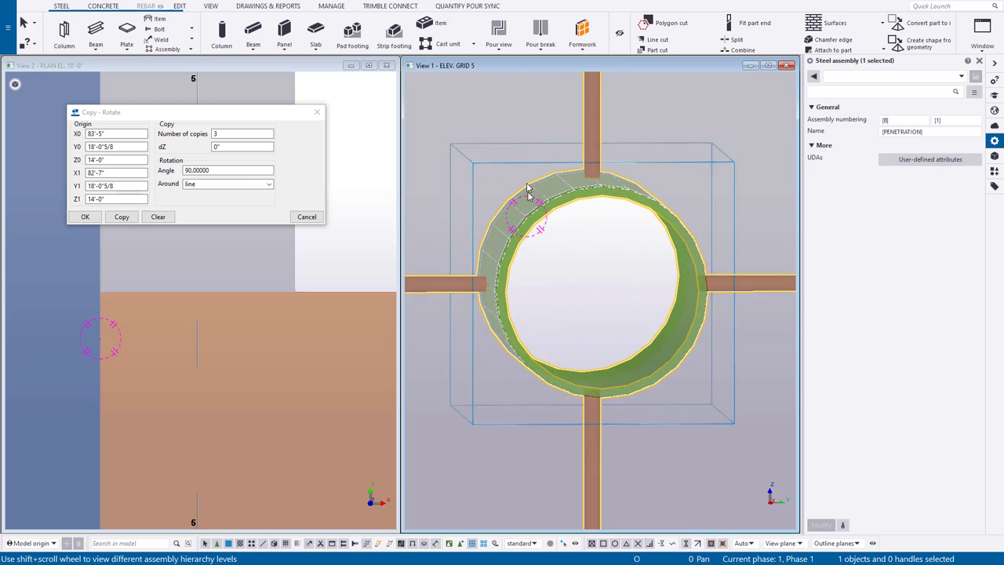
click(555, 182)
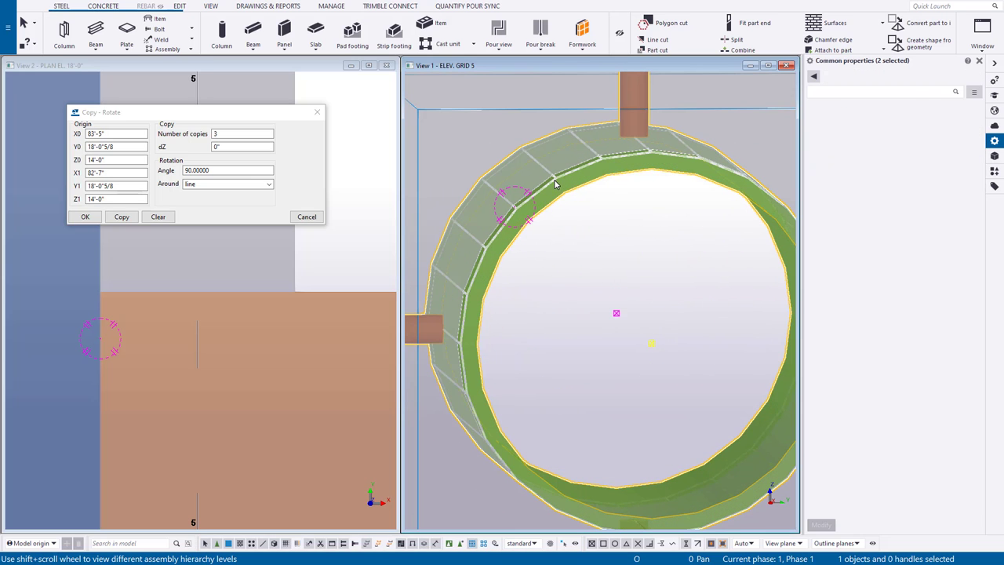
scroll(534, 216, down, 3)
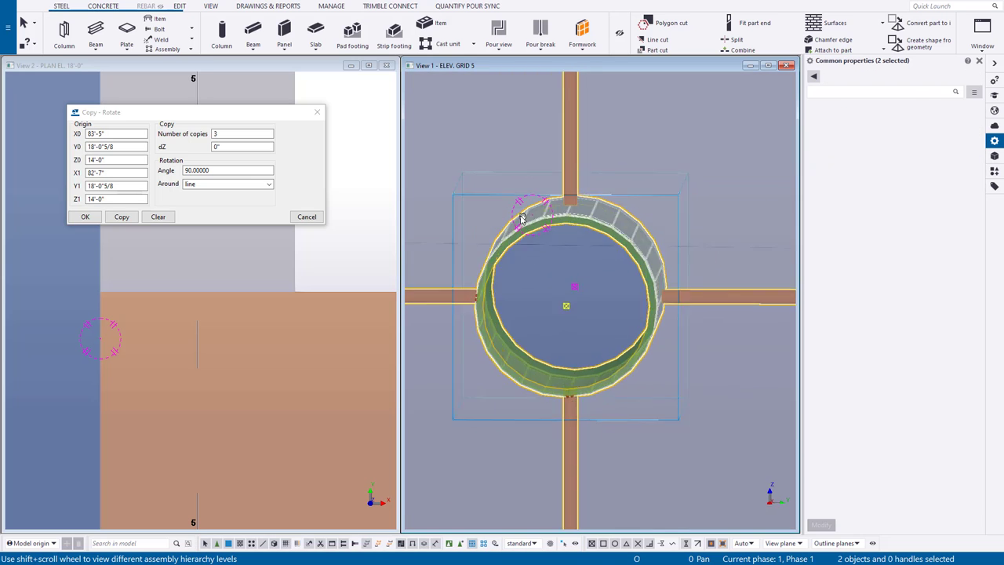
ctrl+middle_drag(523, 218, 528, 220)
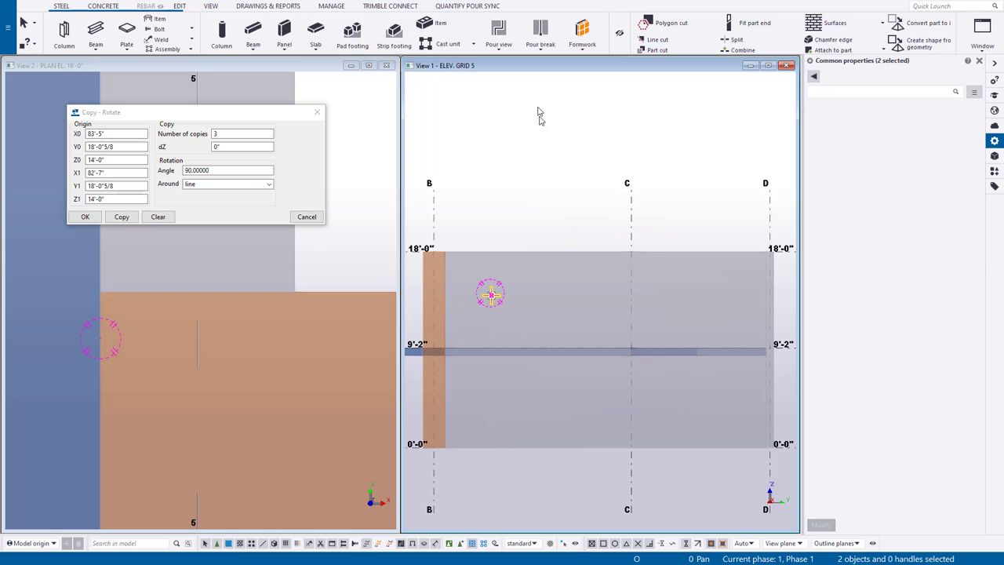
right_click(534, 153)
mouse_move(620, 223)
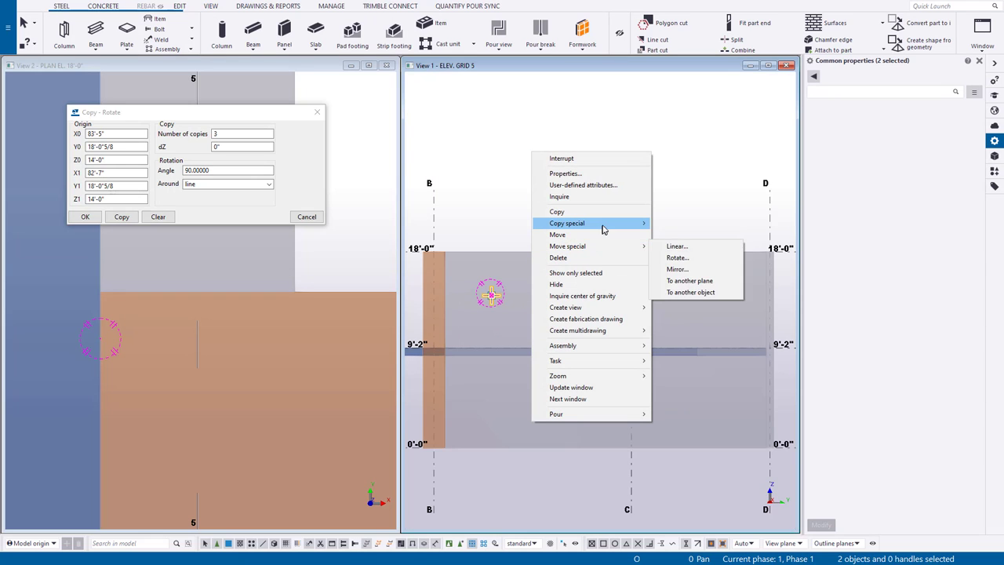
click(694, 225)
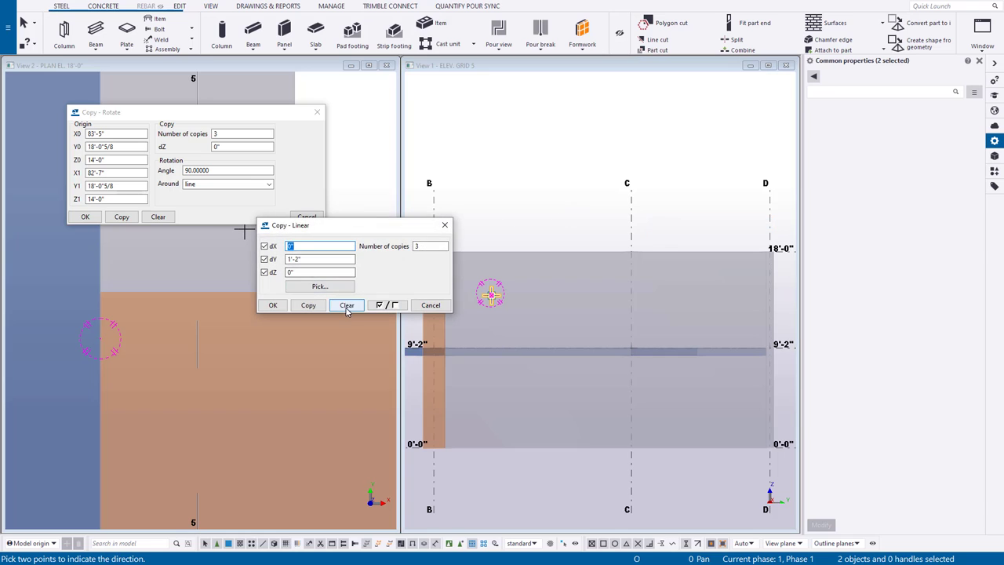
click(318, 112)
key(Tab)
scroll(502, 296, up, 3)
scroll(511, 296, up, 2)
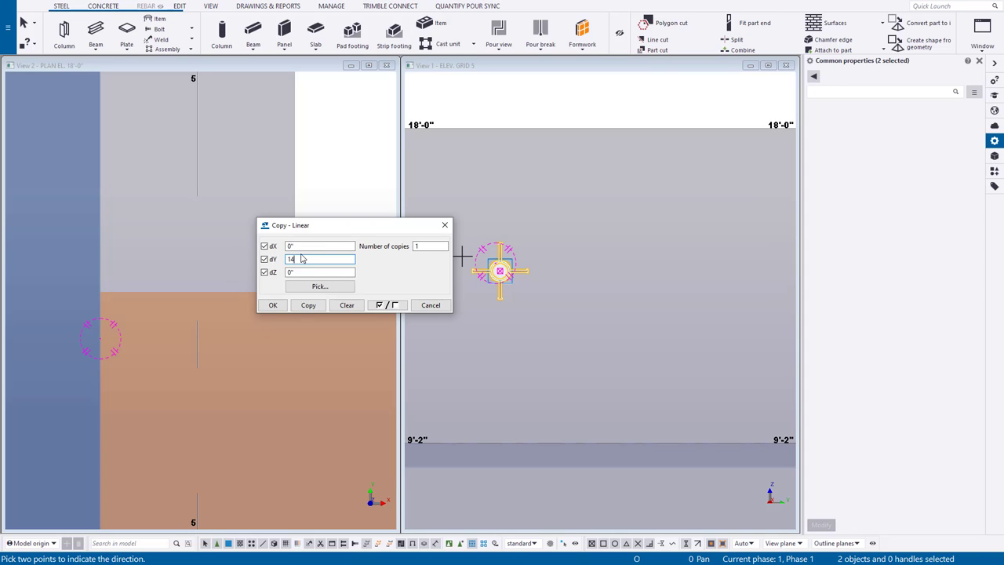
text(14)
double_click(416, 246)
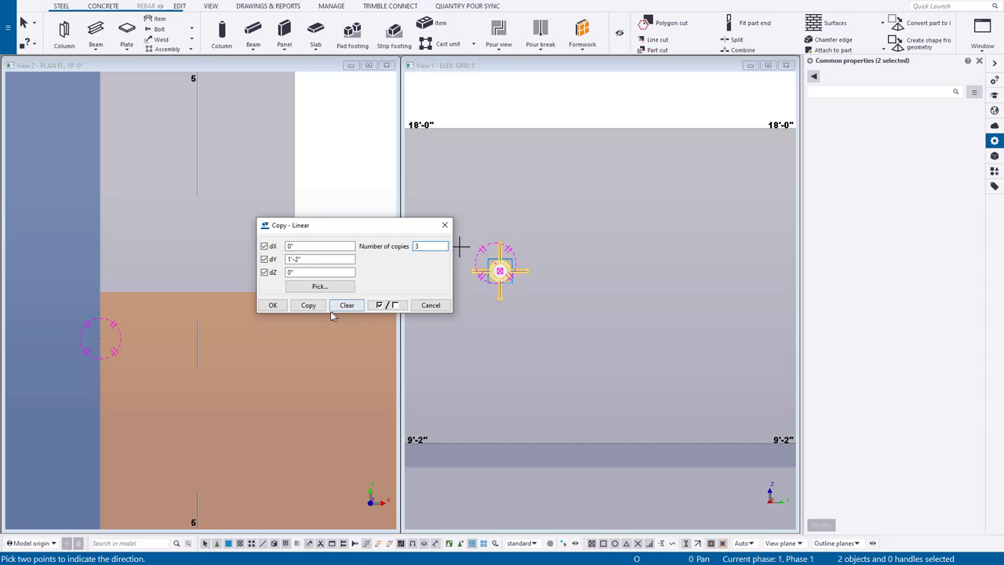
click(307, 306)
Step: Examine the copied sleeves and studs from different zoom levels and angles, then close the copy dialog
middle_drag(579, 324, 618, 202)
scroll(611, 187, up, 2)
right_click(612, 187)
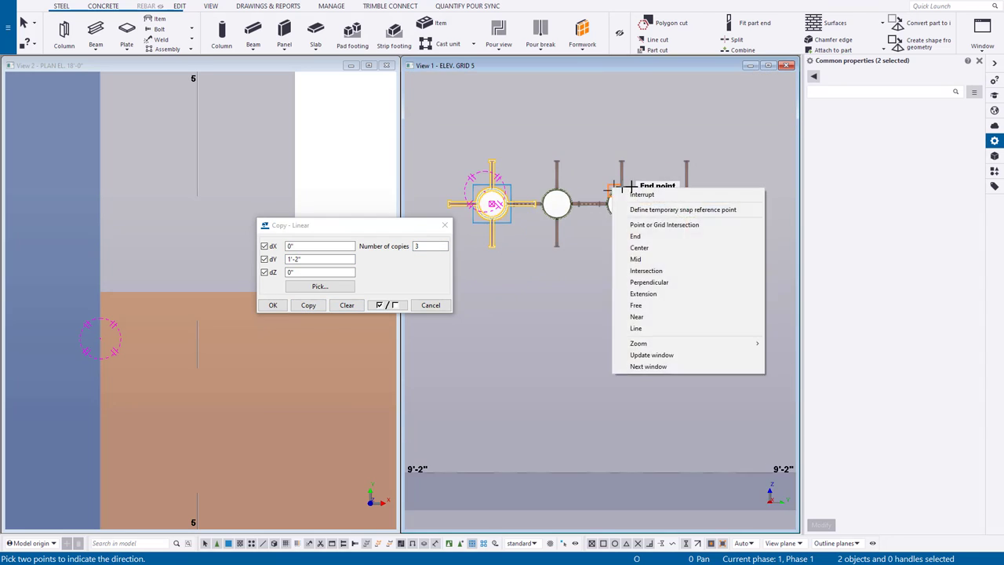
click(636, 196)
scroll(525, 195, up, 5)
ctrl+middle_drag(563, 236, 585, 256)
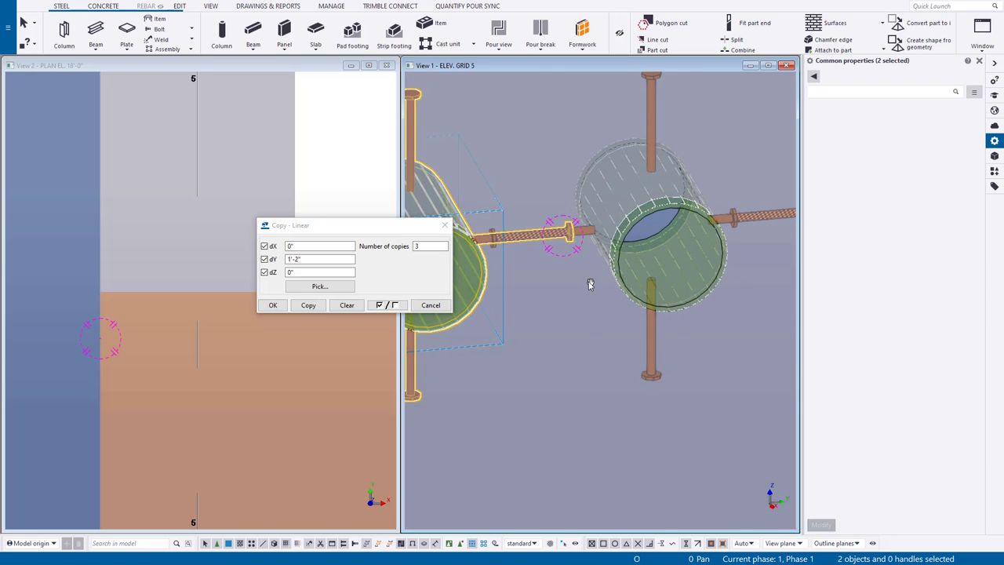
scroll(481, 242, up, 3)
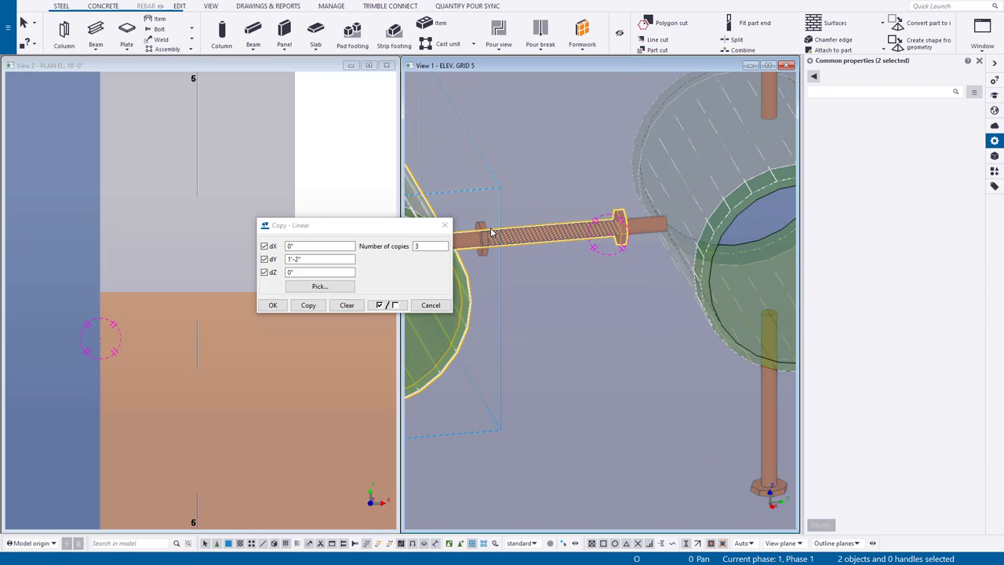
scroll(595, 247, down, 4)
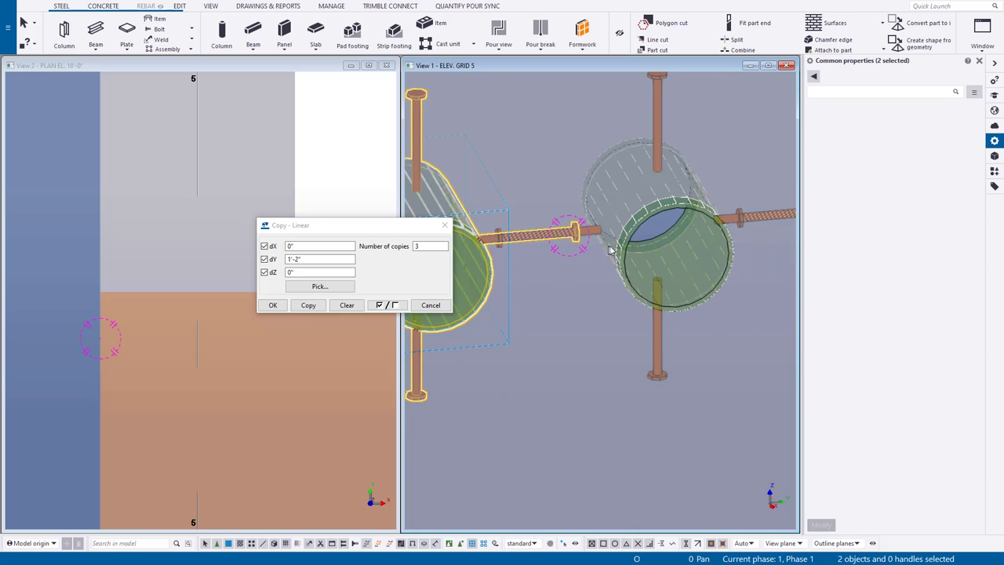
ctrl+middle_drag(630, 221, 610, 188)
scroll(505, 244, up, 2)
middle_drag(559, 280, 574, 254)
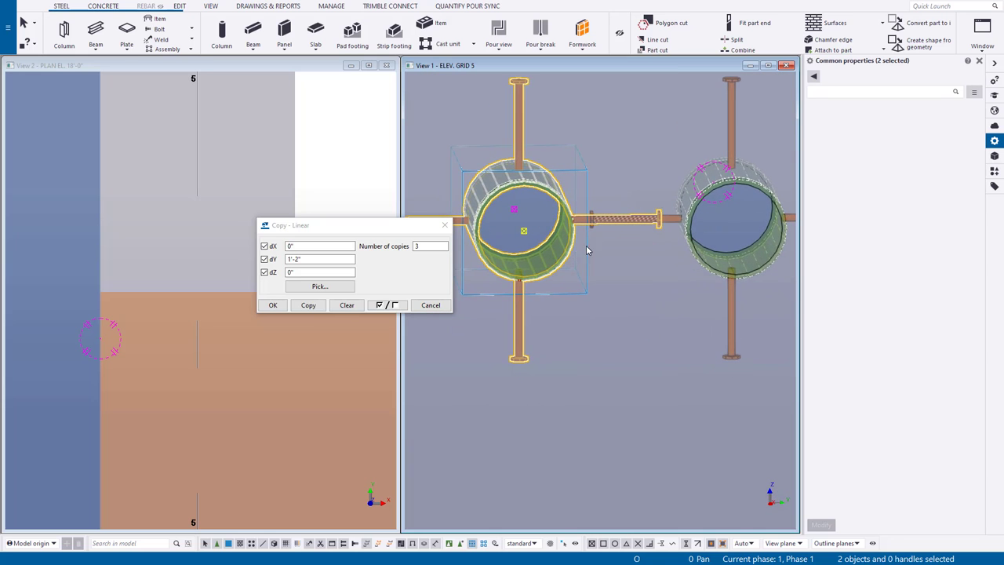
scroll(584, 241, down, 1)
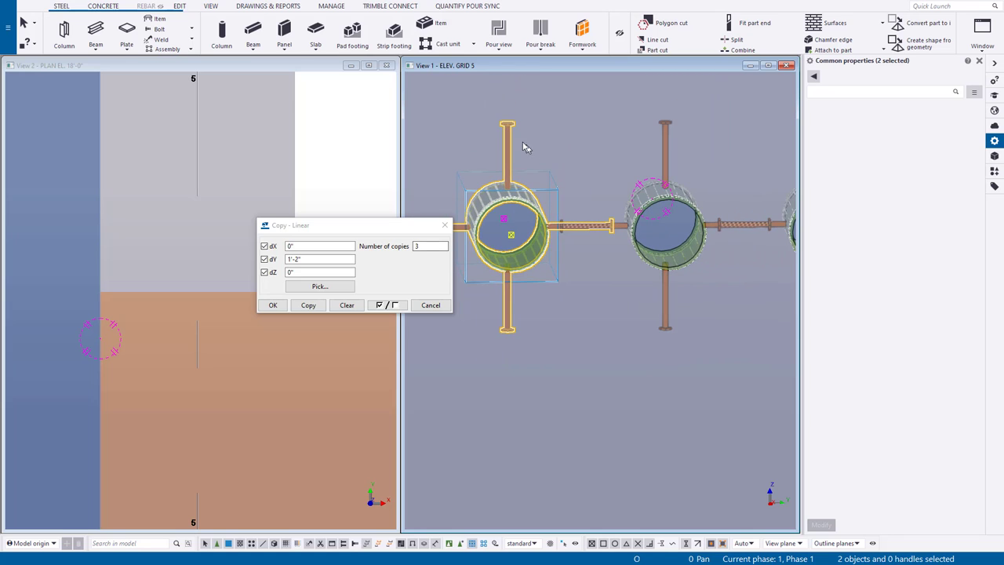
click(445, 225)
Step: Switch to the slab plan view and zoom in on the rectangular slab opening
key(ctrl+p)
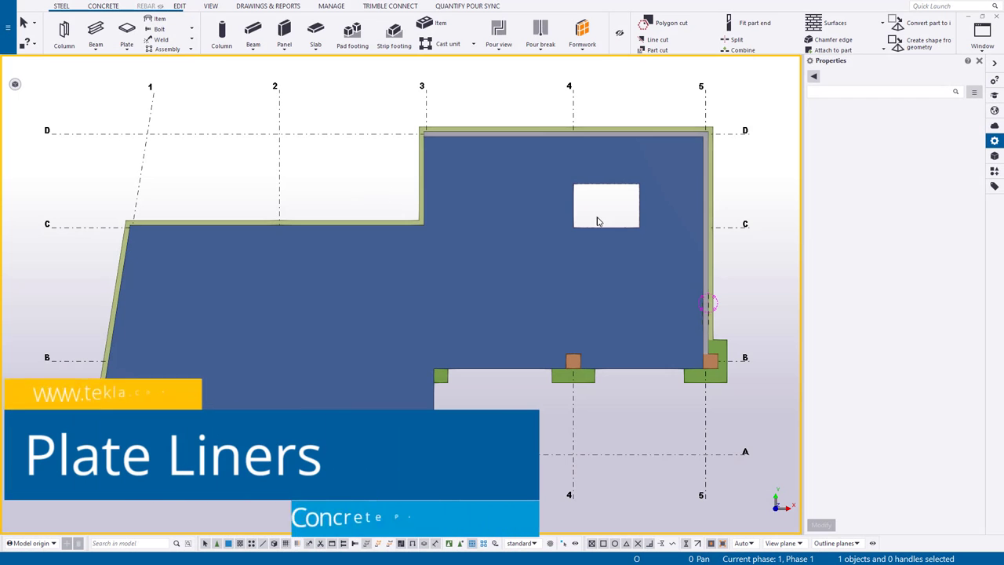
middle_drag(597, 222, 551, 226)
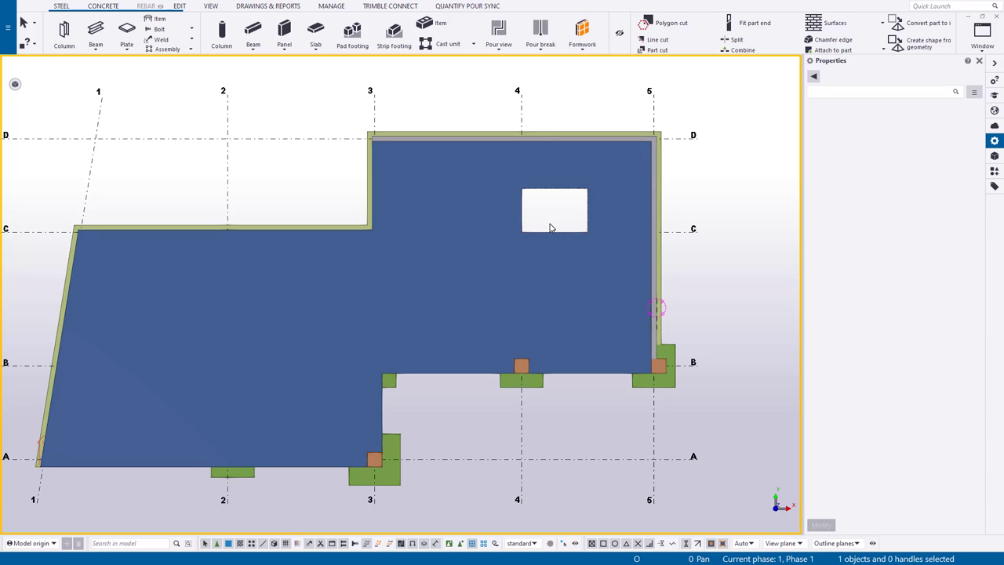
middle_drag(550, 228, 500, 211)
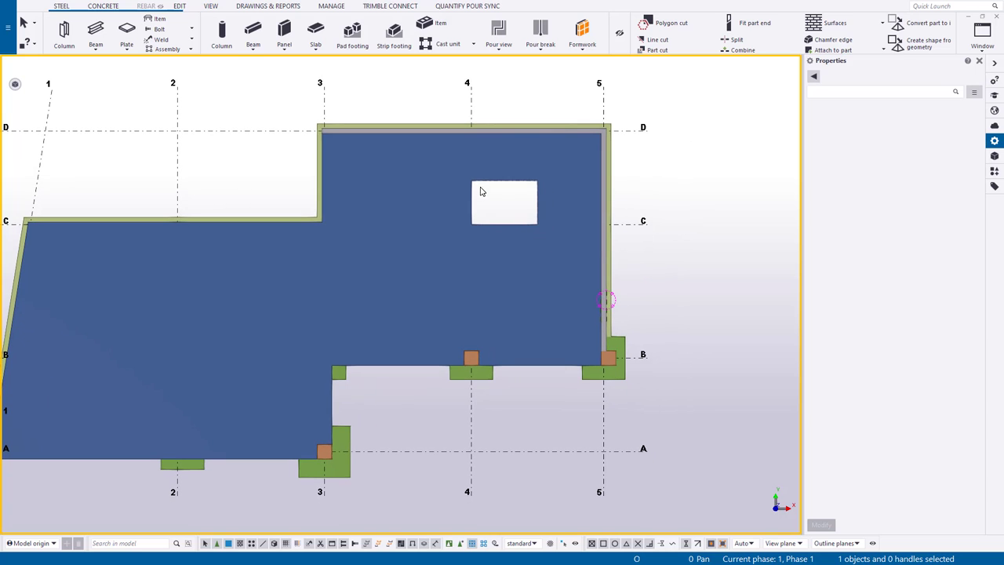
scroll(473, 186, up, 5)
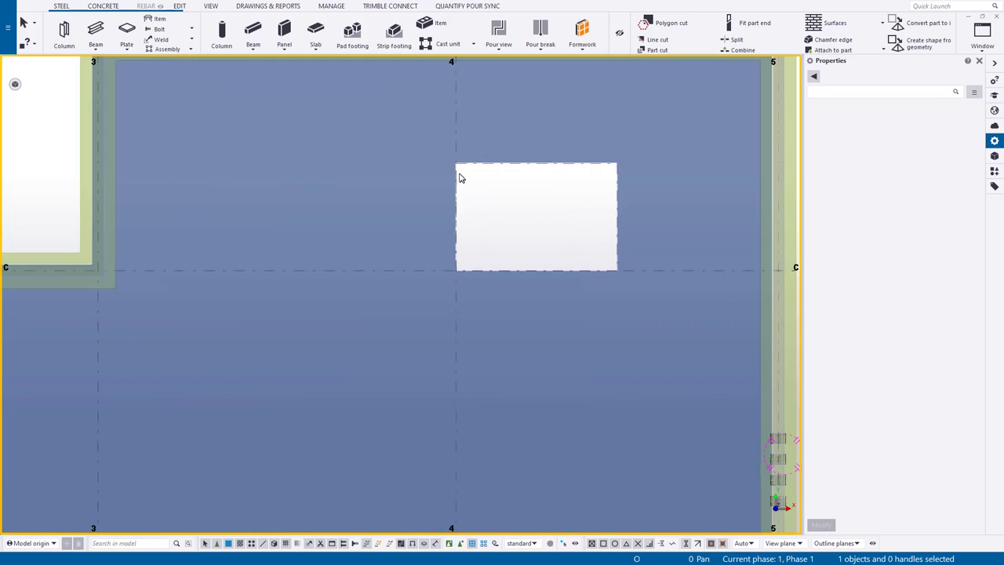
scroll(460, 174, up, 7)
scroll(559, 233, down, 1)
middle_drag(545, 234, 337, 238)
Step: Try stretching the slab opening's polygon cut by moving its edge midpoint, then undo the change
click(417, 158)
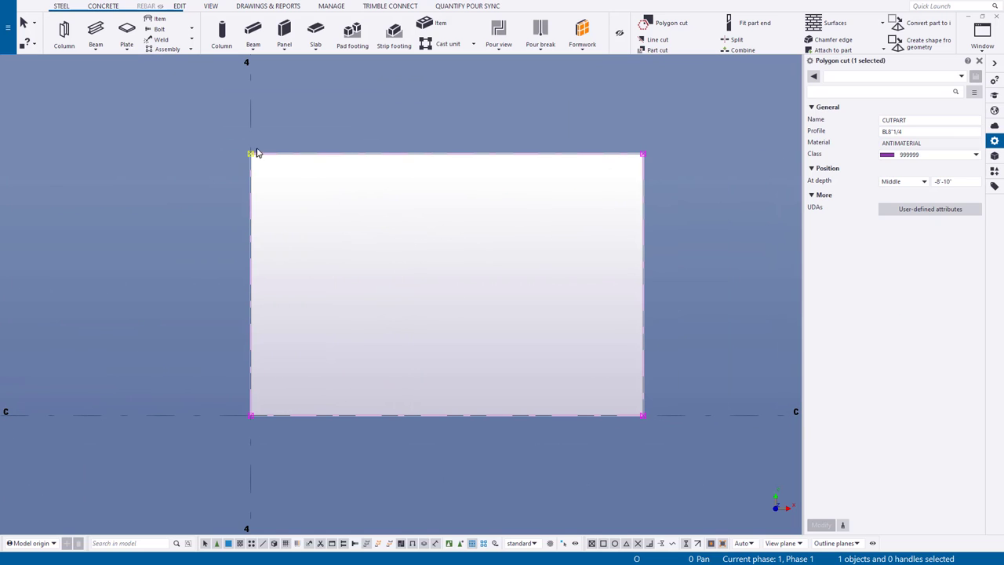
click(563, 543)
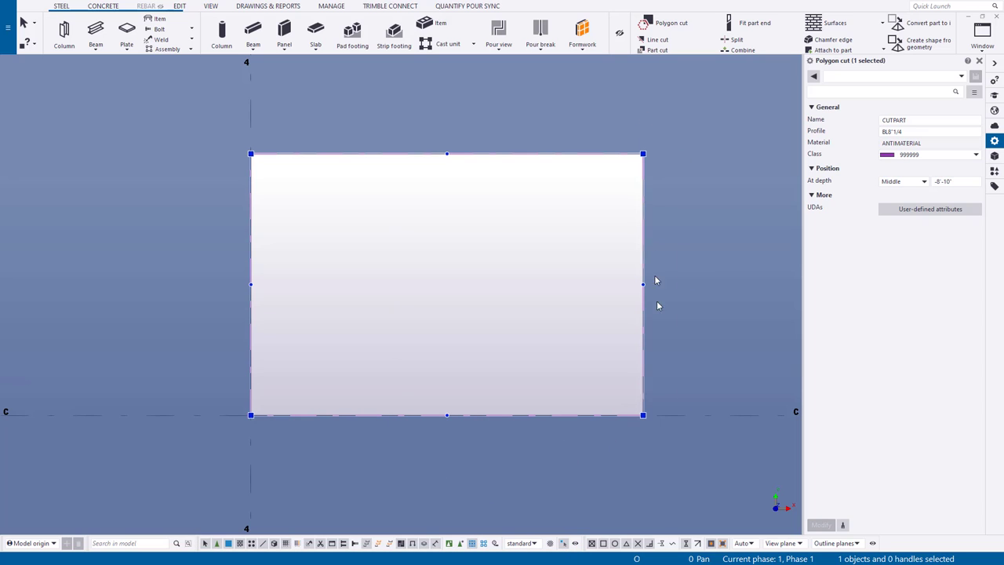
drag(643, 284, 729, 307)
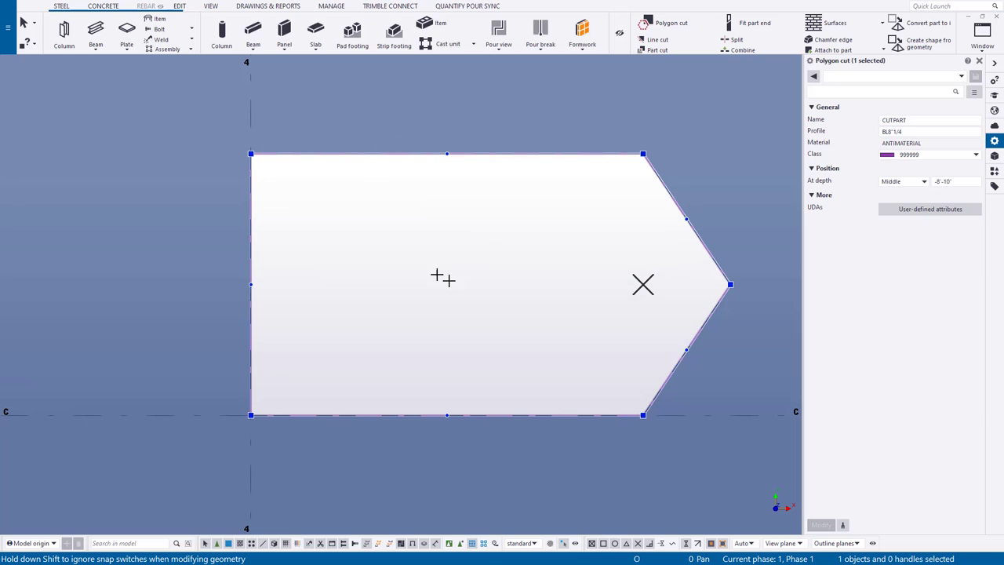
key(ctrl+z)
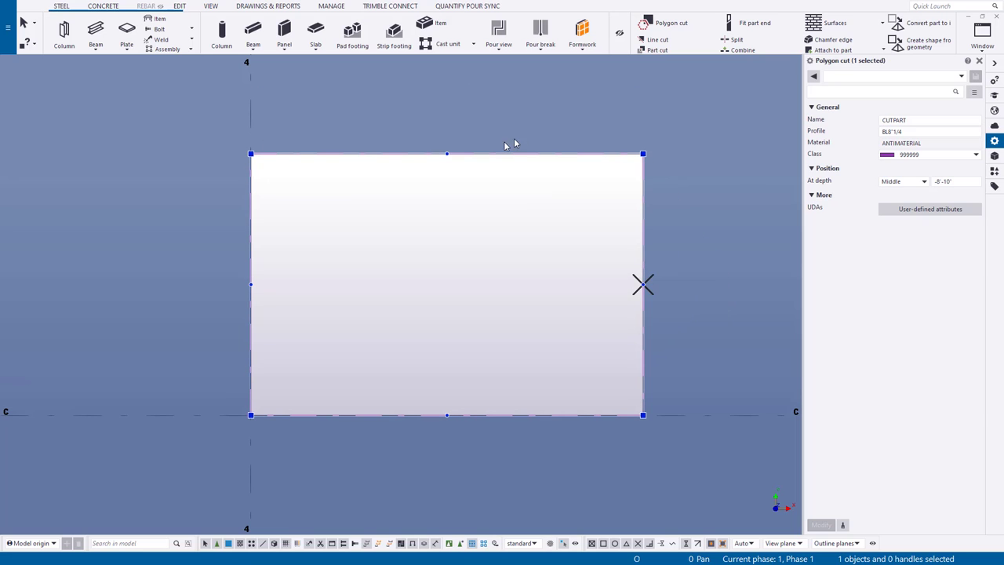
Step: Examine the slab opening and the whole model in 3D from several zoom levels and angles, then close the view
click(179, 6)
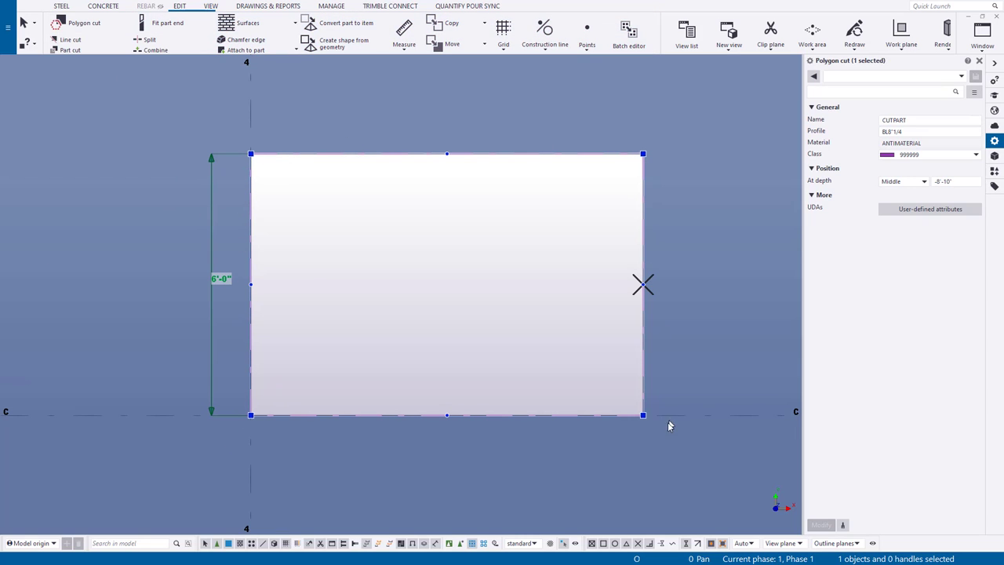
scroll(404, 275, down, 2)
middle_drag(413, 269, 398, 285)
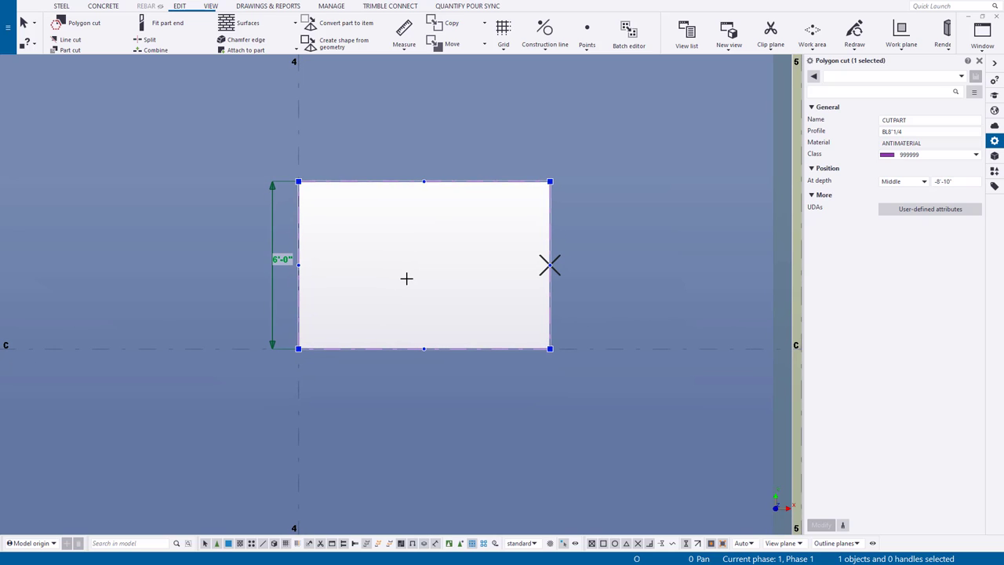
right_click(456, 259)
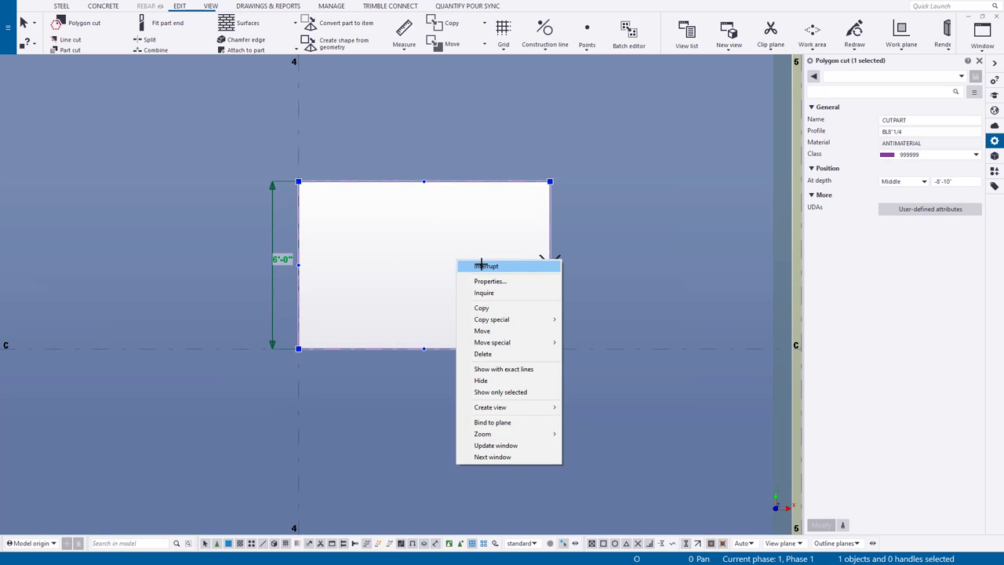
click(482, 265)
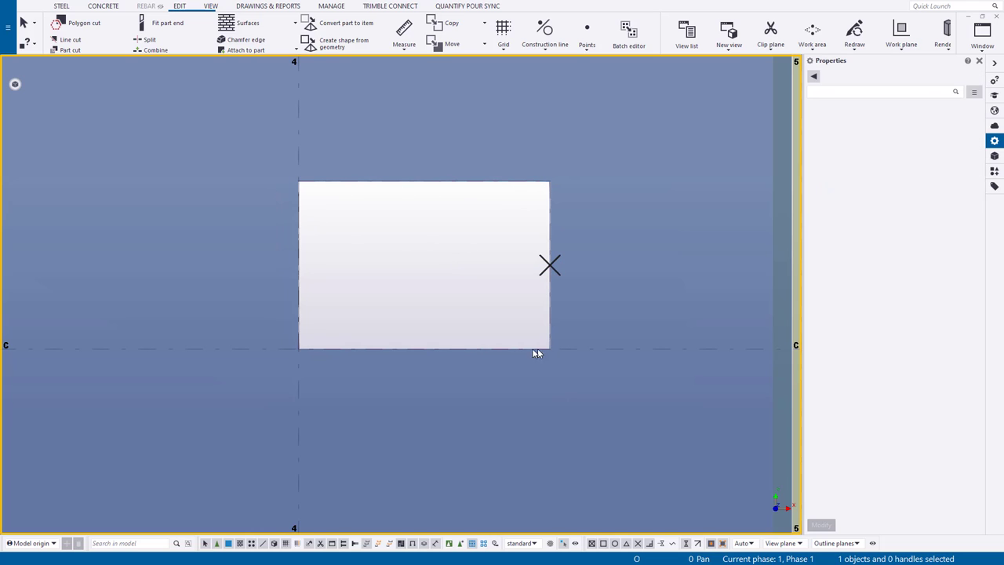
scroll(475, 197, up, 5)
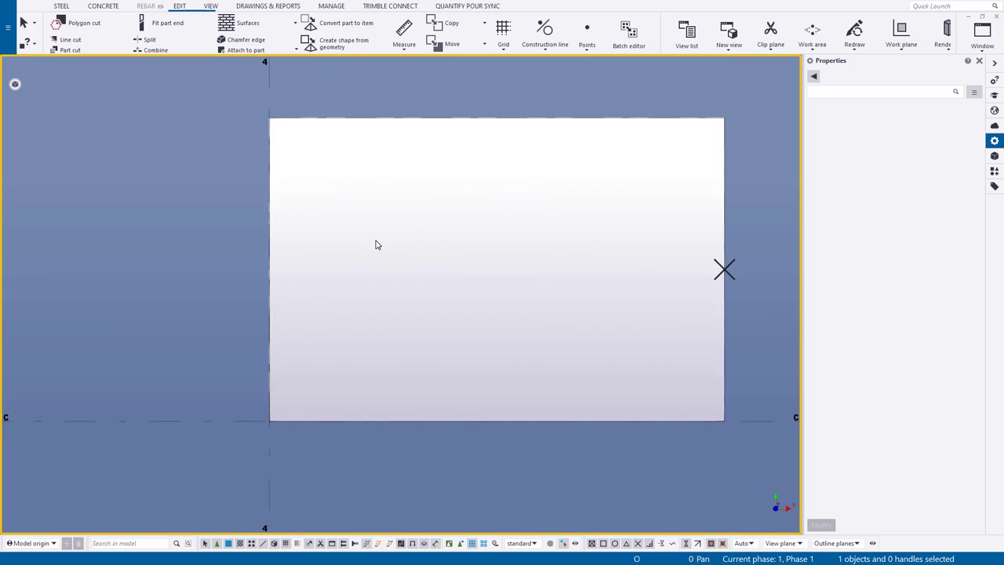
scroll(306, 172, down, 3)
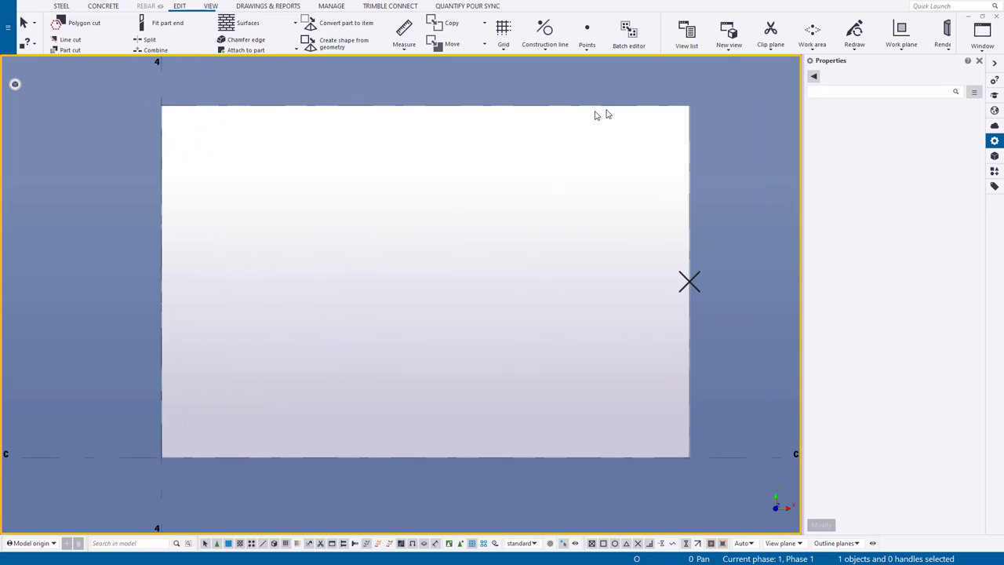
middle_drag(247, 142, 250, 169)
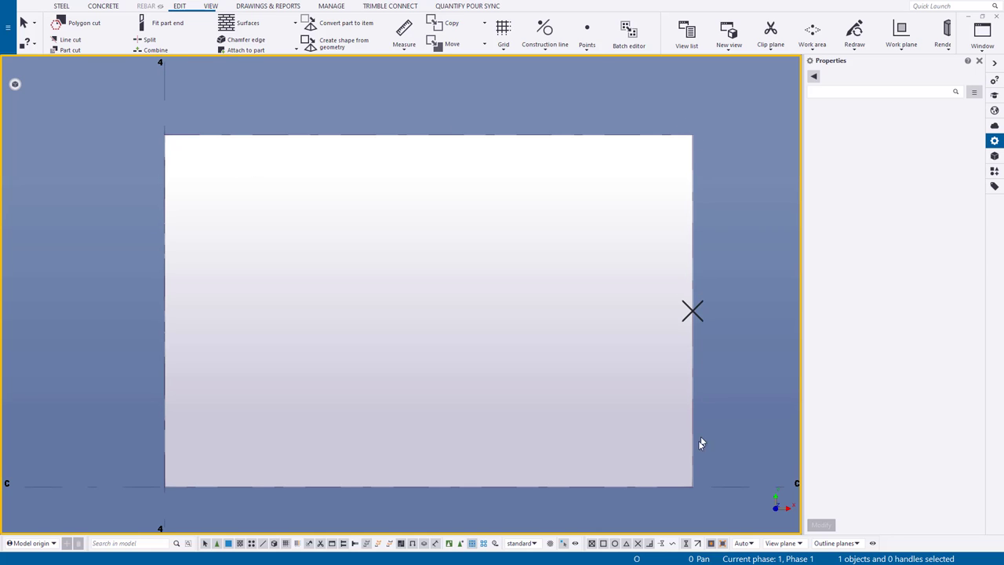
middle_drag(697, 444, 692, 409)
middle_drag(174, 433, 236, 427)
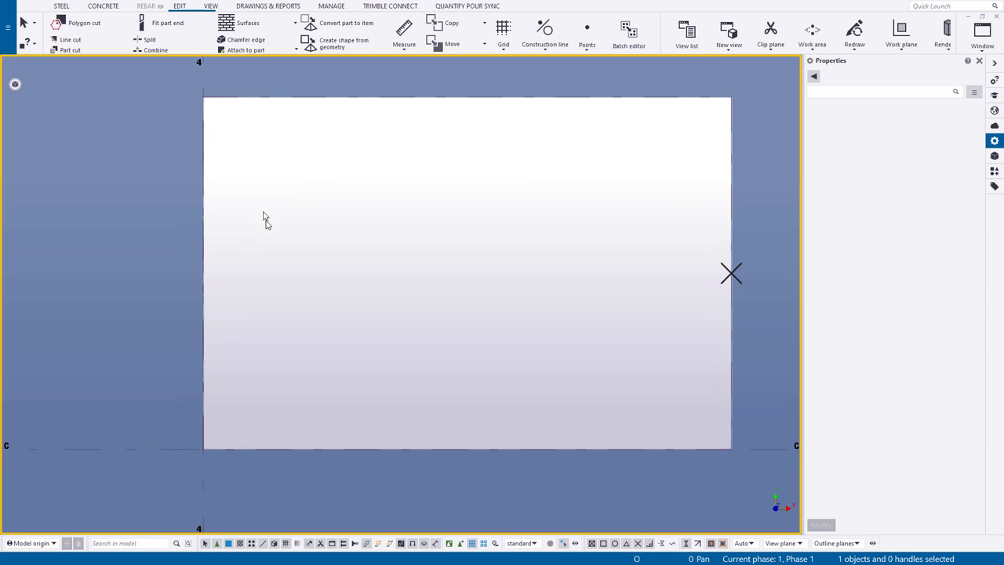
middle_drag(389, 245, 402, 291)
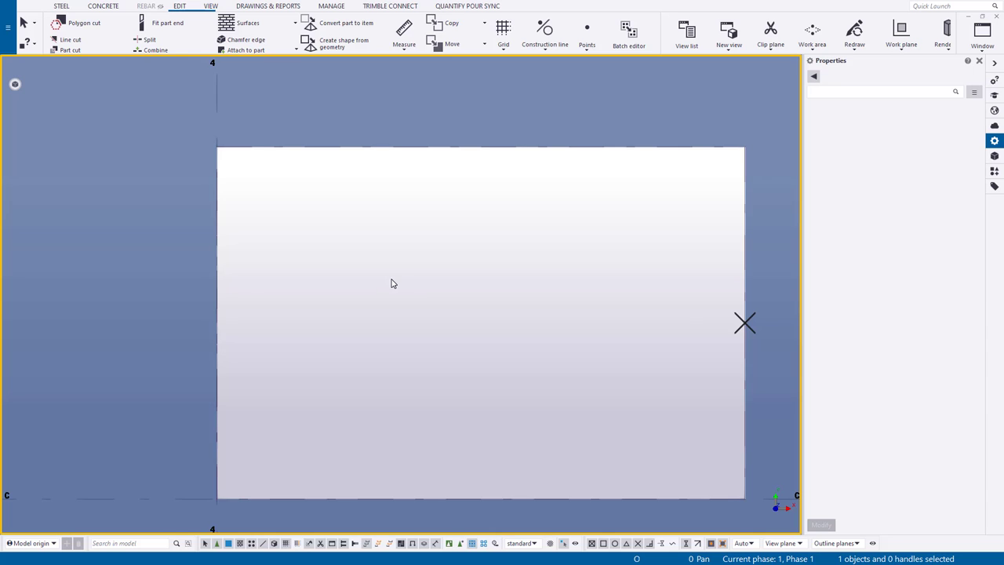
middle_drag(393, 283, 382, 250)
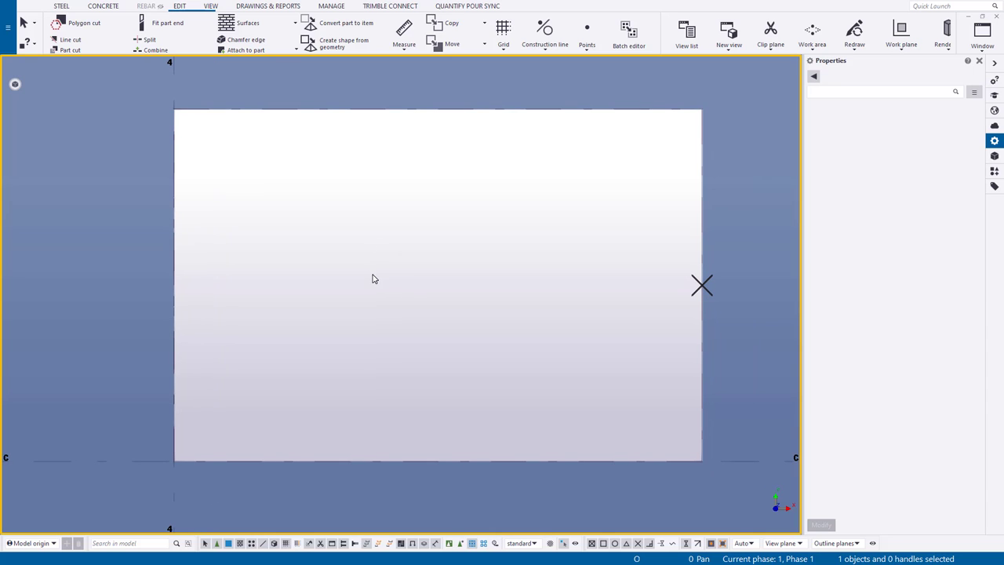
scroll(361, 257, down, 4)
middle_drag(426, 301, 435, 271)
scroll(383, 177, down, 2)
scroll(400, 321, down, 2)
ctrl+middle_drag(375, 356, 420, 193)
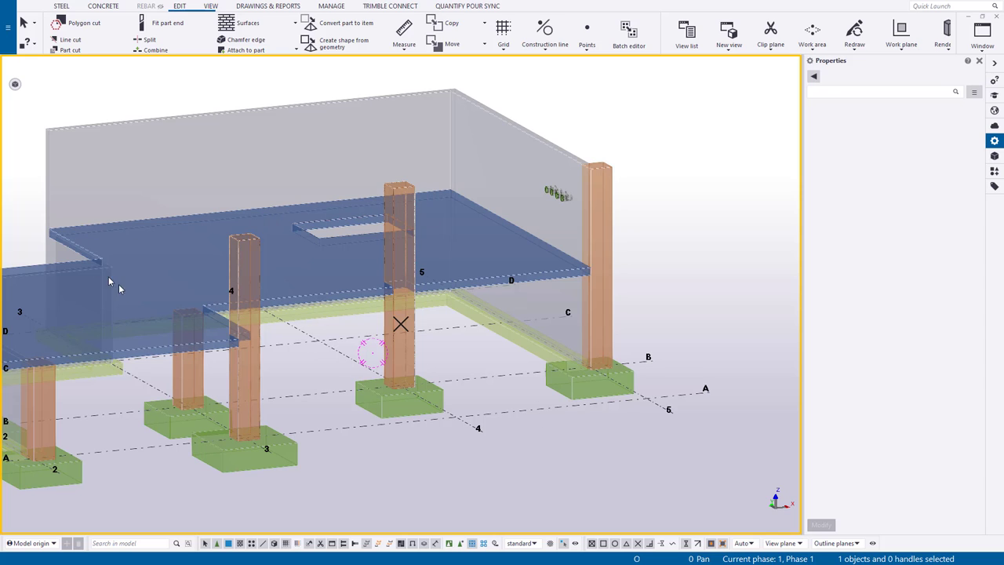
click(997, 17)
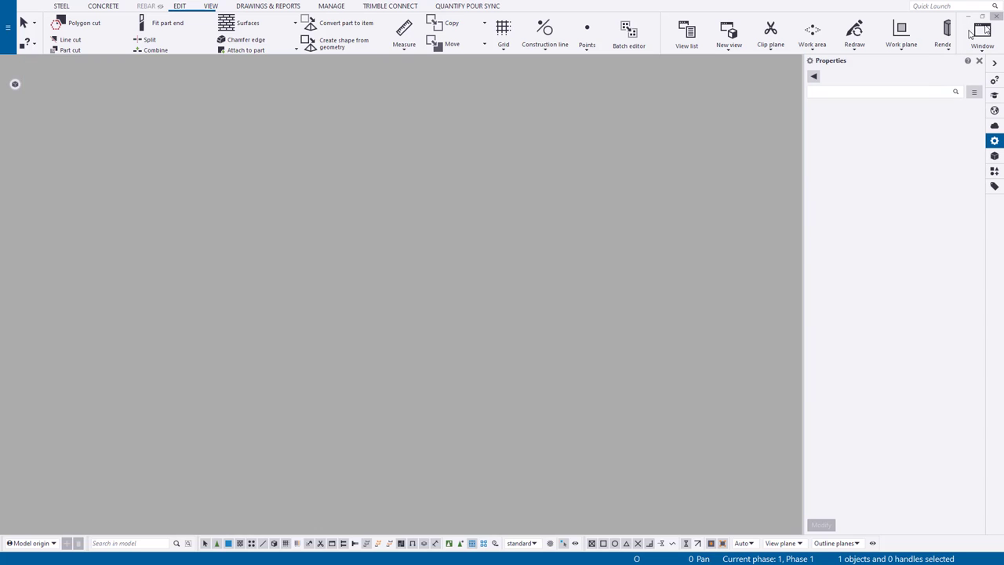
Step: Open the PLAN EL. 9'-2" view from the view list
click(209, 7)
click(69, 33)
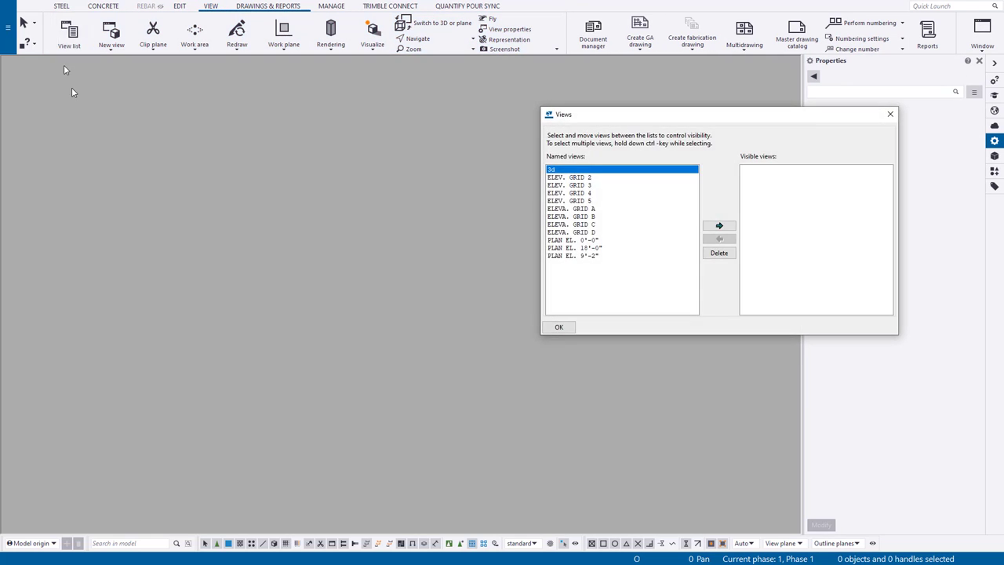
drag(637, 114, 422, 115)
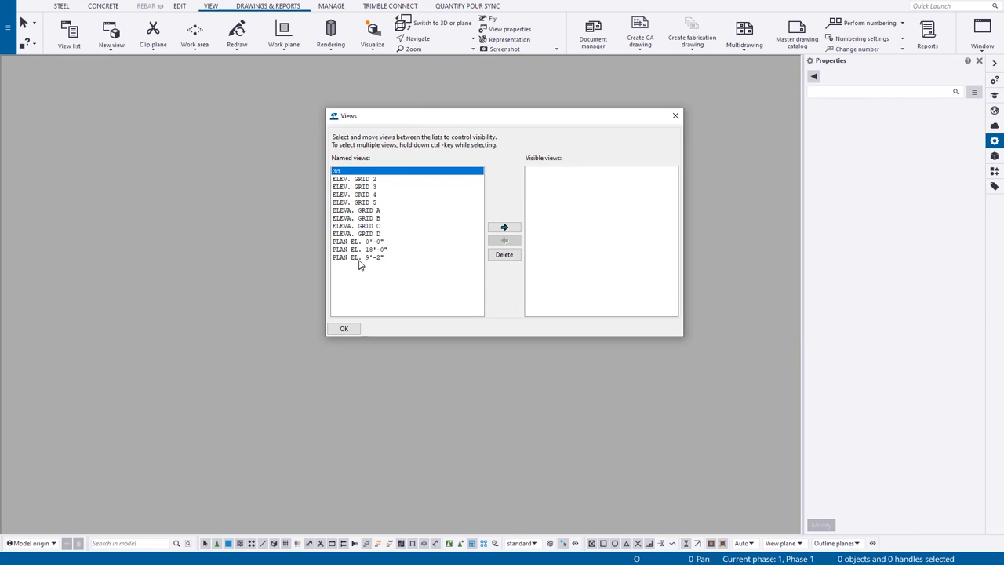
click(359, 257)
click(504, 227)
click(676, 116)
Step: Limit the work area to the region around the slab opening by picking two points
click(517, 71)
scroll(374, 410, up, 8)
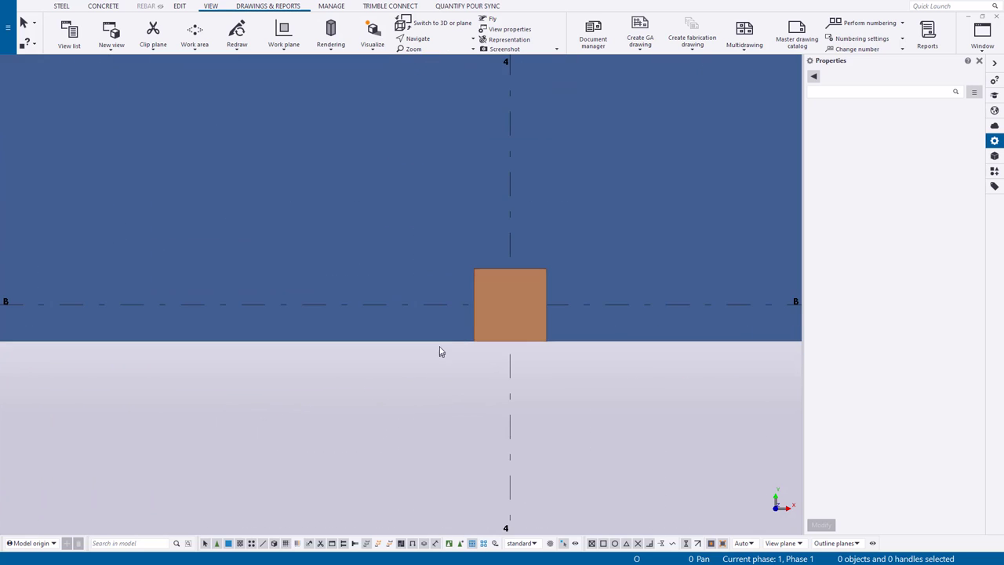
ctrl+middle_drag(439, 345, 365, 269)
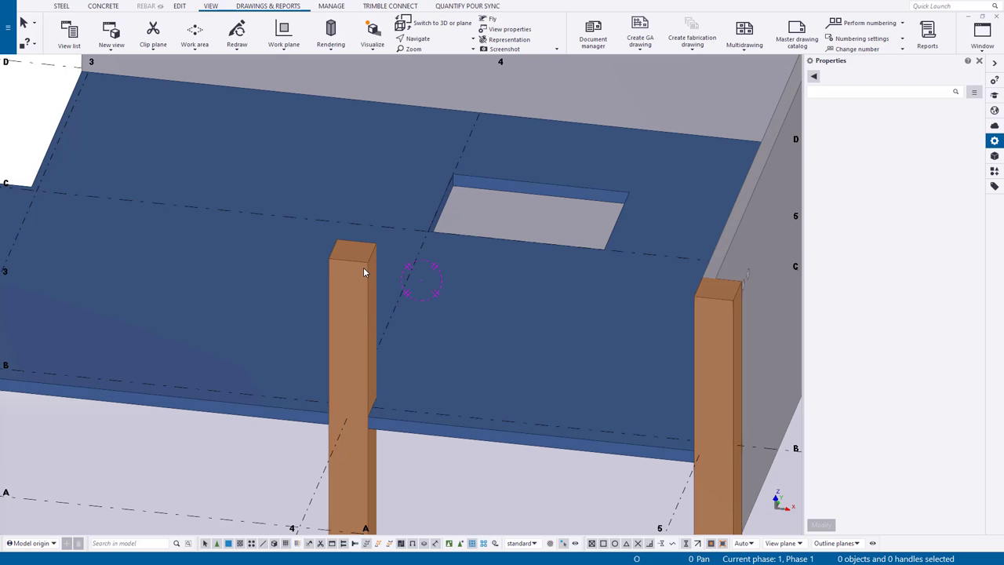
key(ctrl+p)
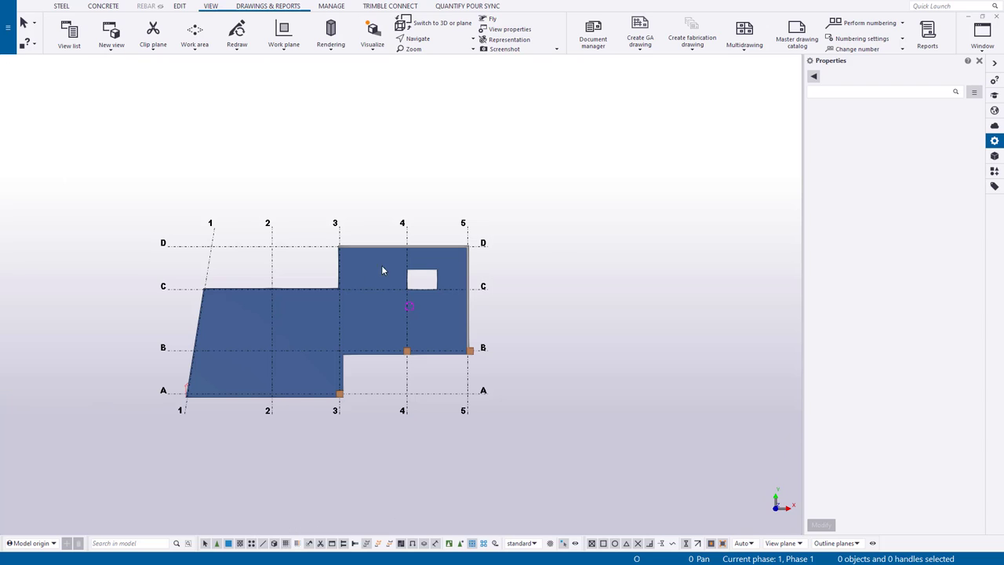
click(557, 202)
click(195, 36)
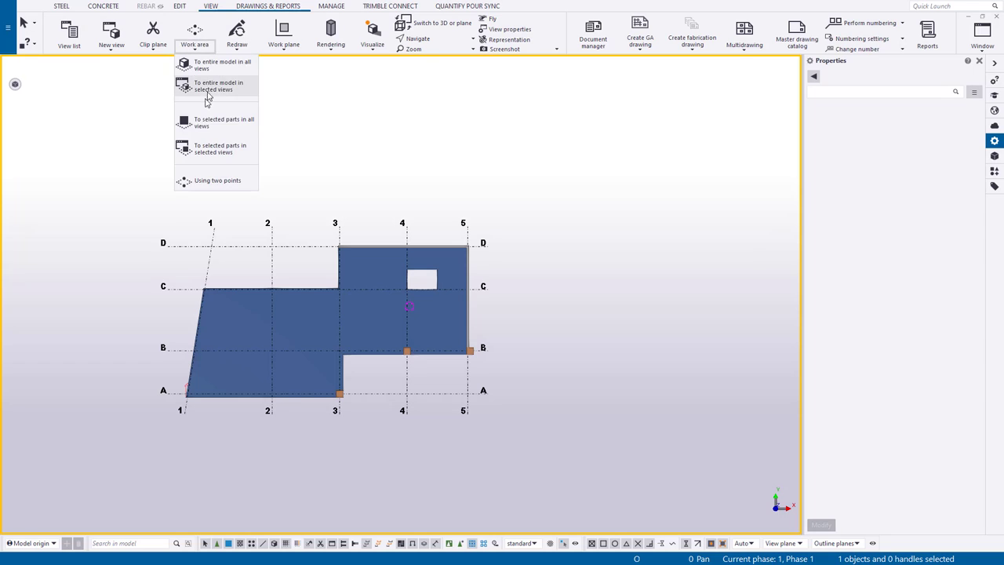
click(194, 181)
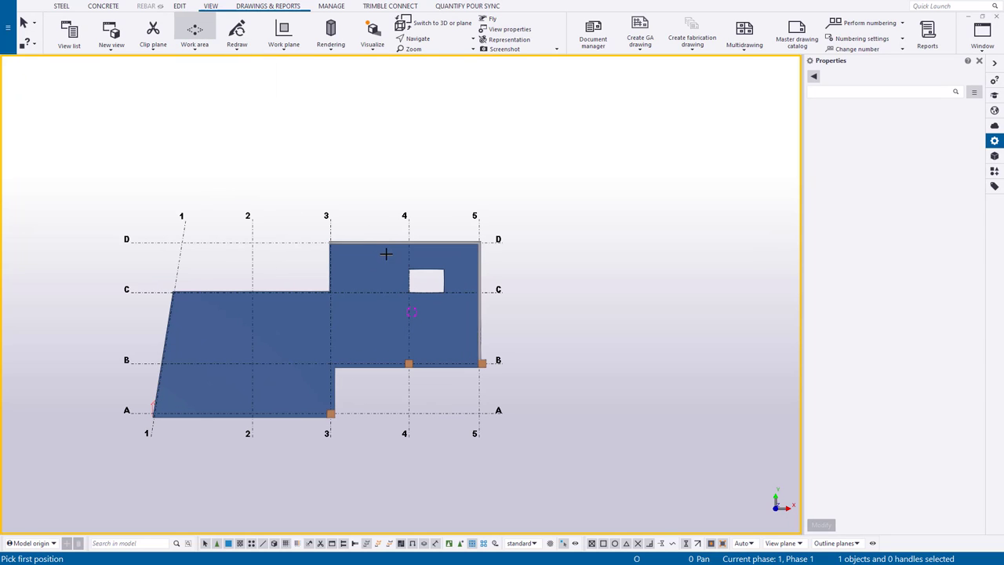
click(386, 253)
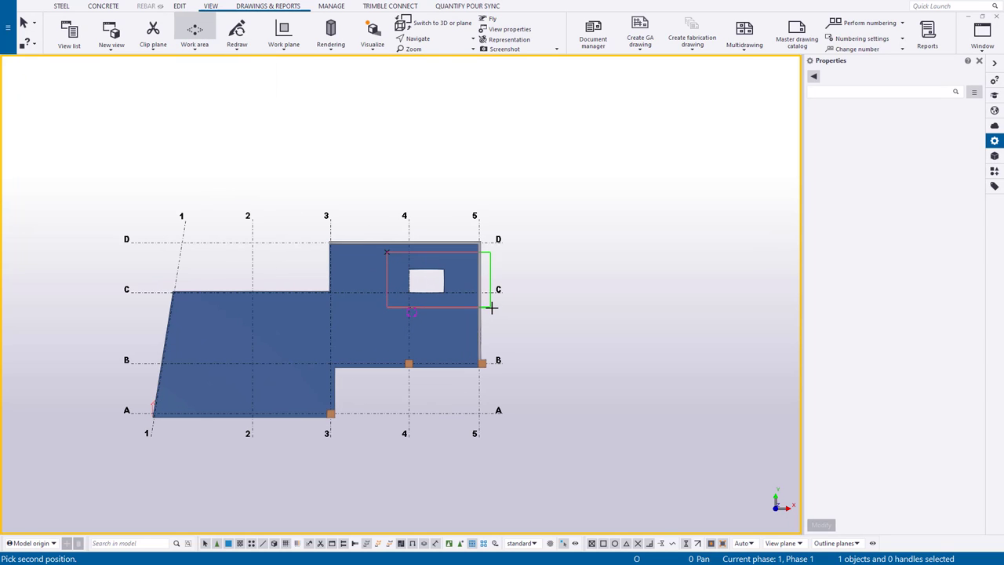
click(491, 306)
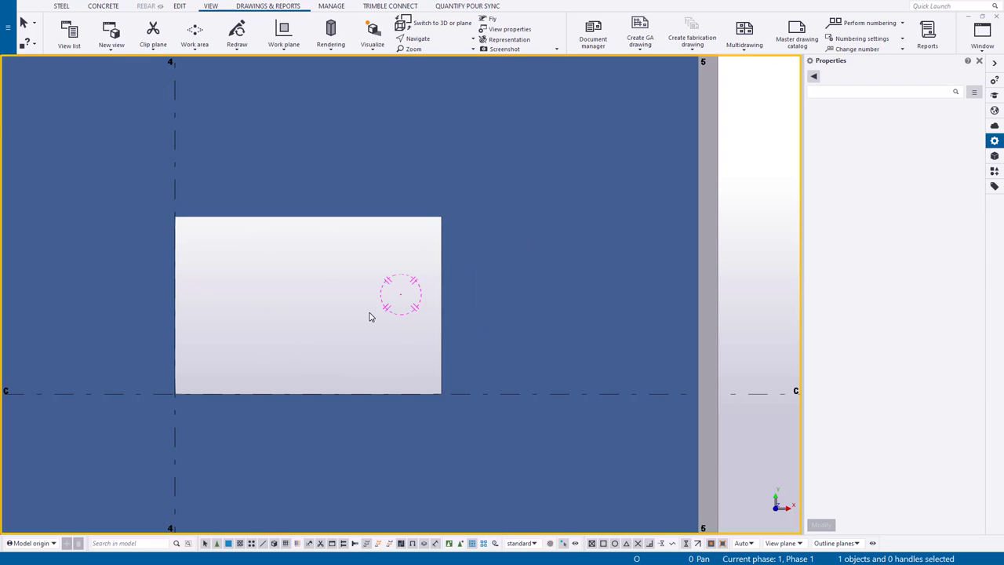
Step: Switch the part rendering to Parts shaded wireframe
key(ctrl+p)
key(ctrl+p)
right_click(320, 282)
click(392, 336)
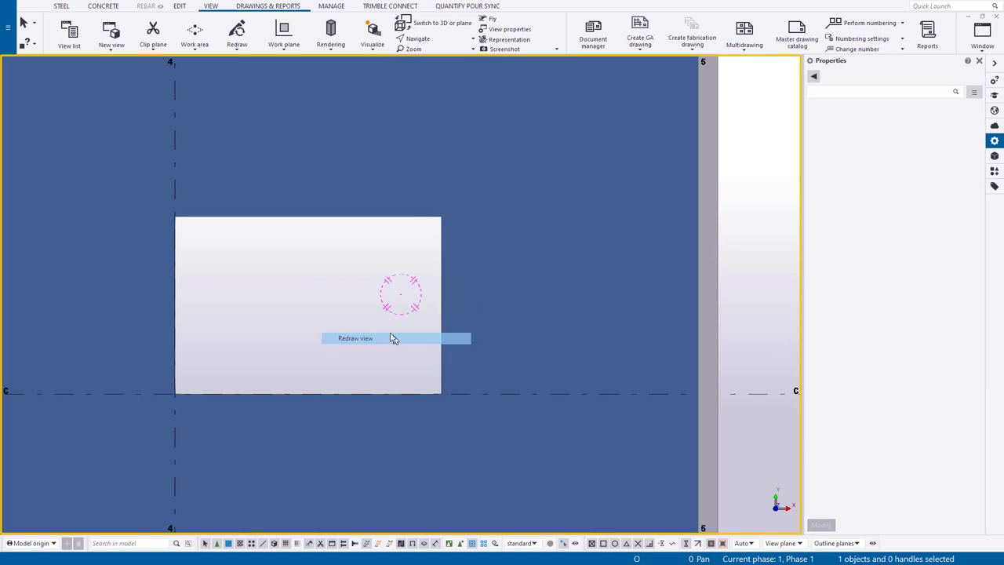
click(333, 48)
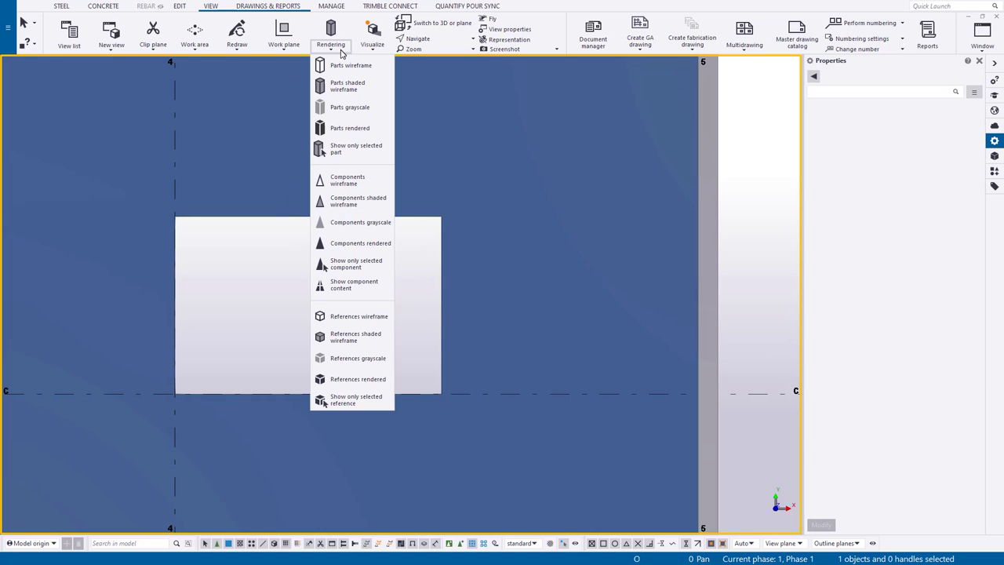
click(360, 90)
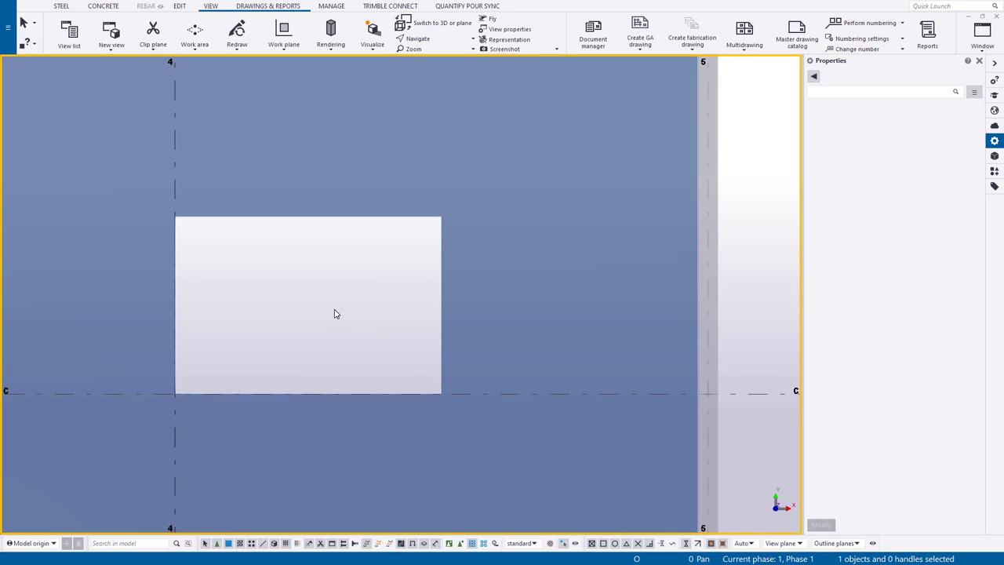
middle_drag(352, 321, 397, 290)
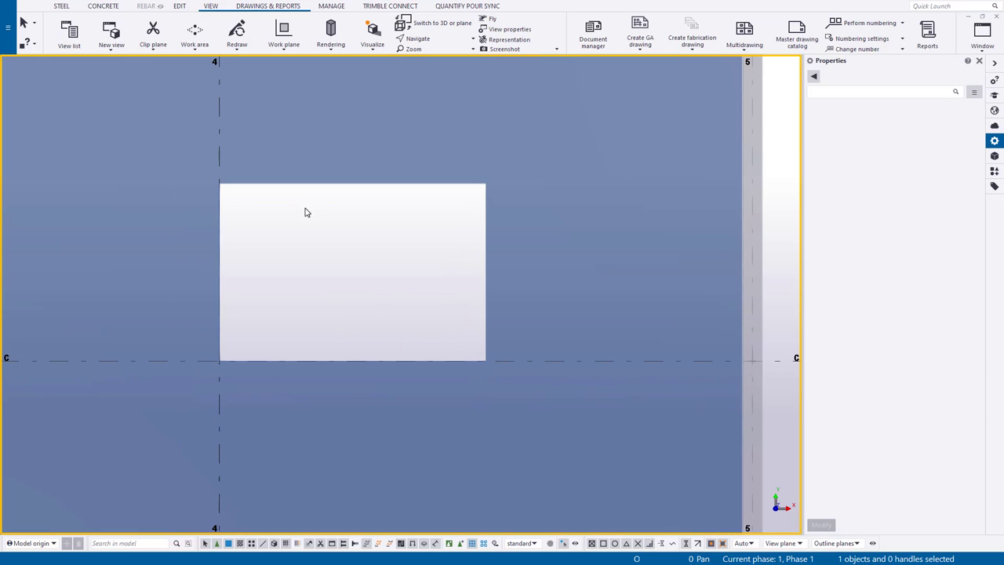
Step: Start a contour plate with profile PL3/8 and set its material to A572
click(62, 6)
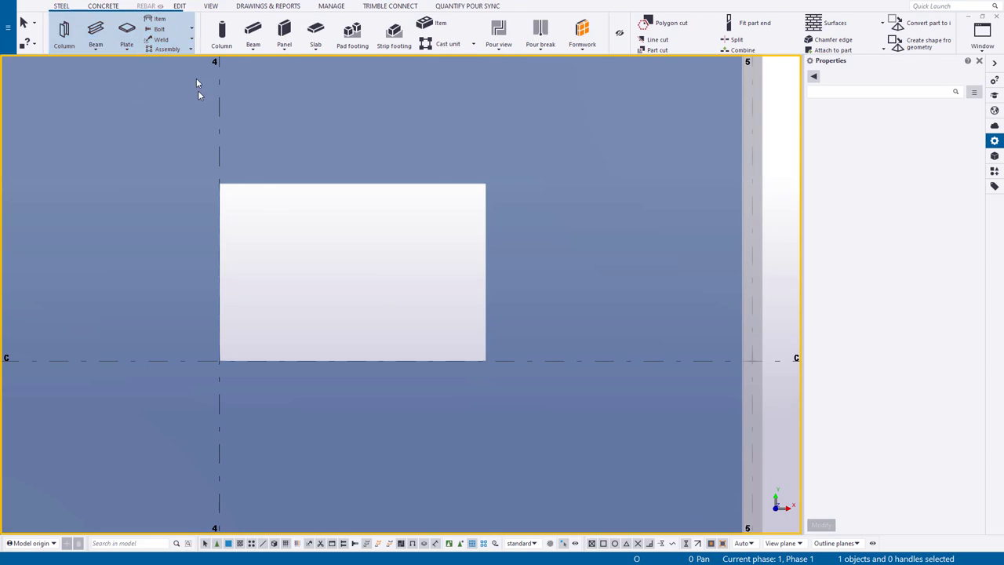
click(127, 29)
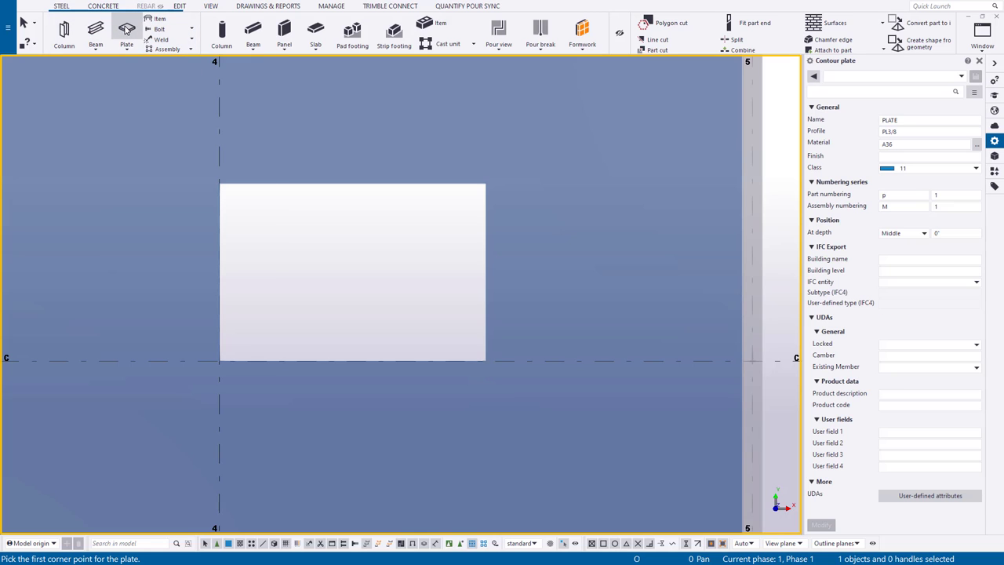
double_click(914, 119)
text(Profile)
click(907, 132)
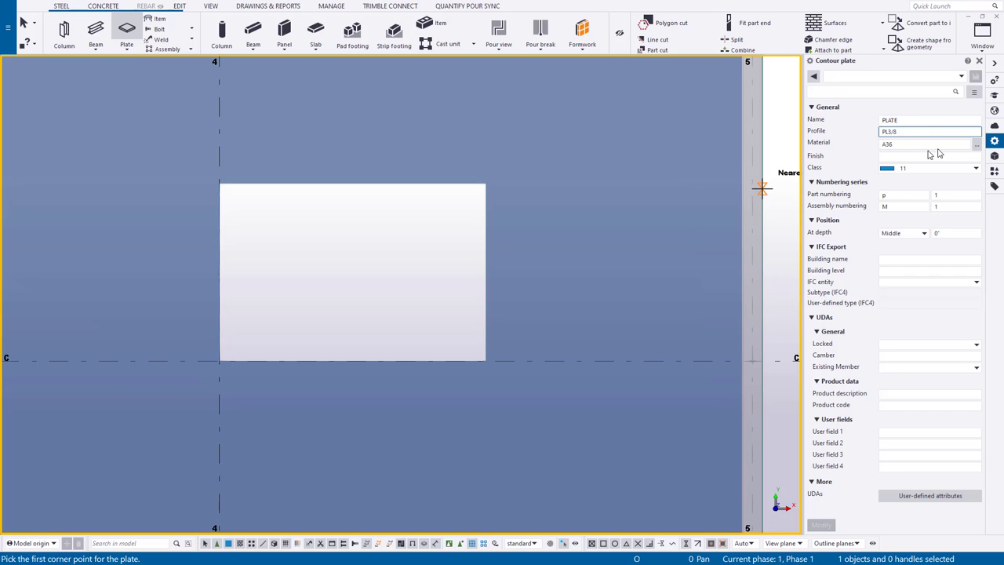
click(976, 149)
drag(584, 38, 528, 12)
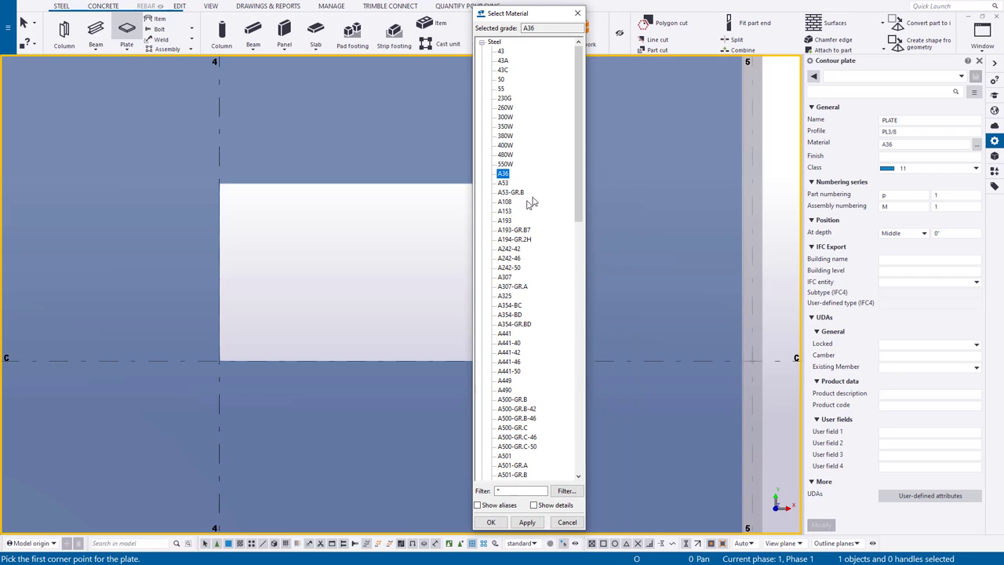
scroll(517, 390, down, 4)
click(505, 447)
click(491, 522)
Step: Create a contour plate about 6'-0" long along one edge of the slab opening by picking its corner points
middle_drag(331, 286, 369, 249)
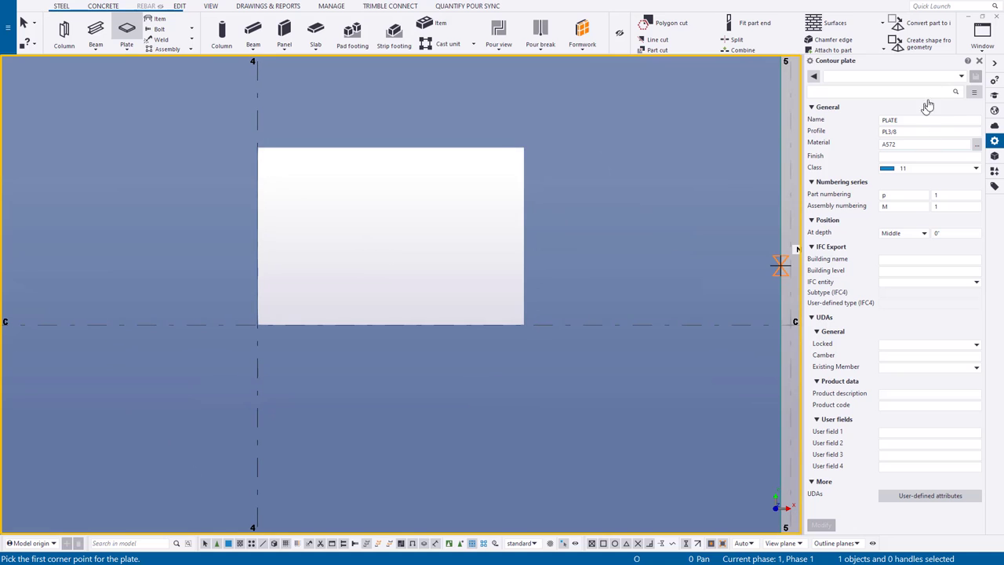
middle_drag(404, 175, 416, 198)
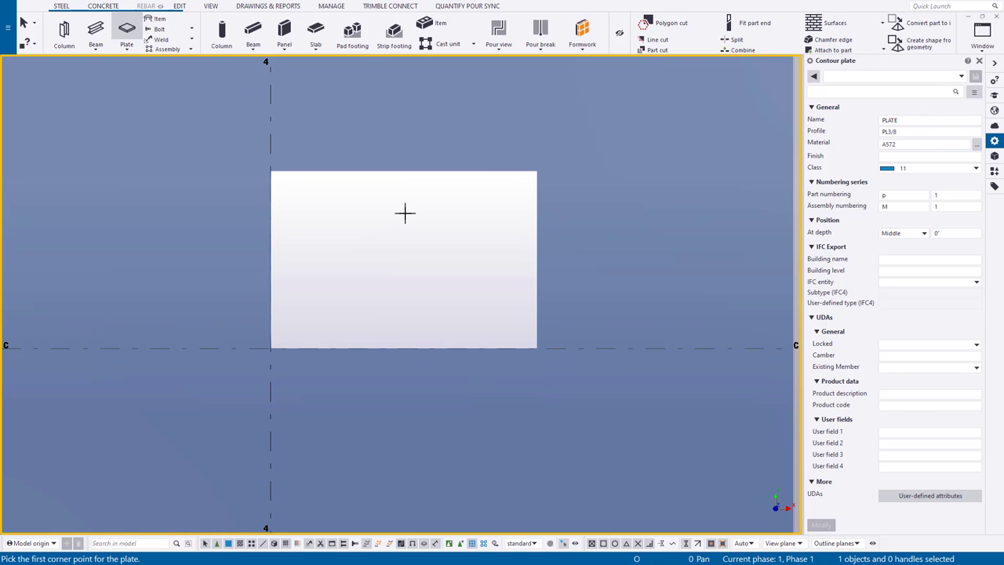
middle_drag(395, 235, 379, 234)
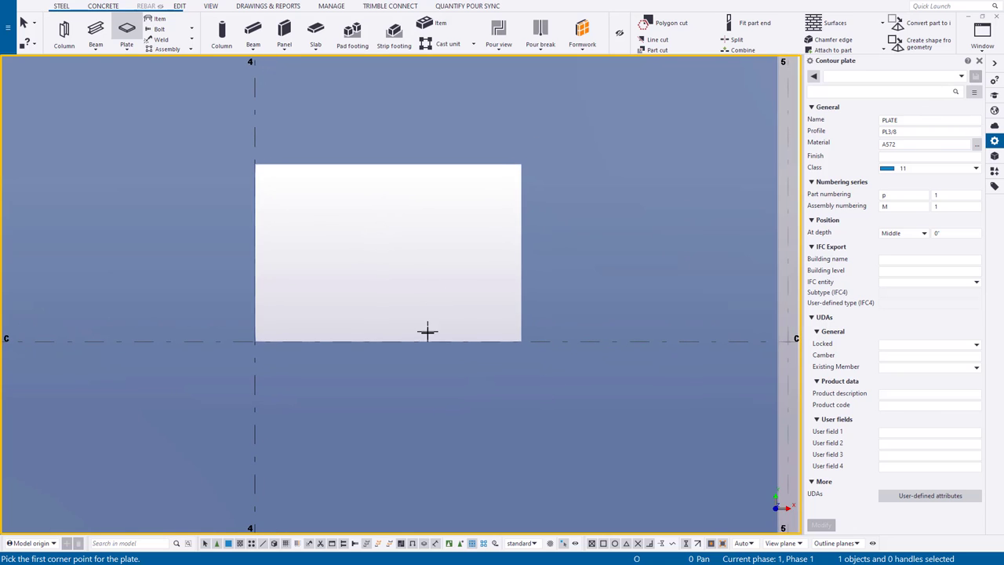
ctrl+middle_drag(520, 340, 408, 298)
scroll(430, 227, up, 4)
scroll(314, 360, up, 2)
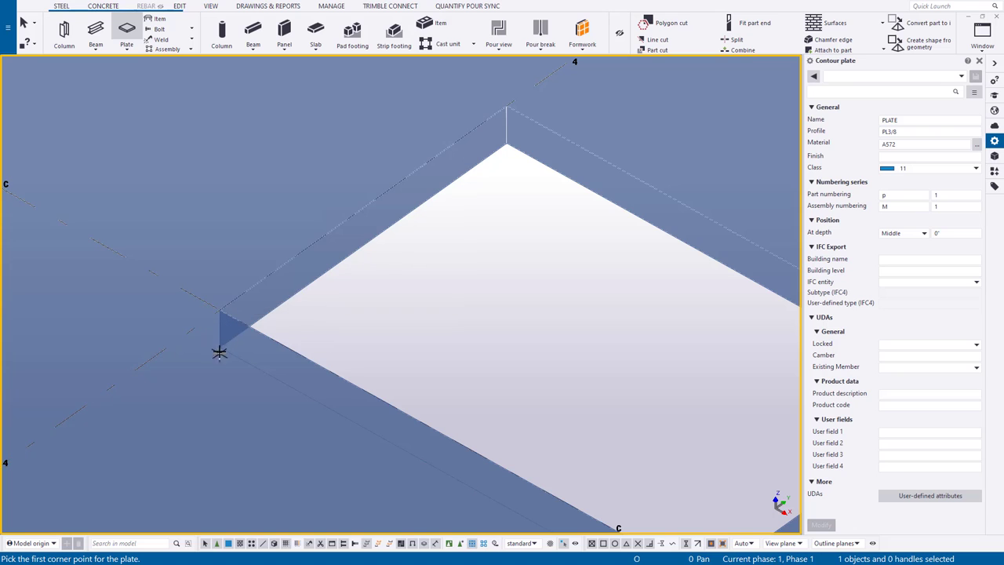
click(508, 105)
click(506, 140)
click(220, 343)
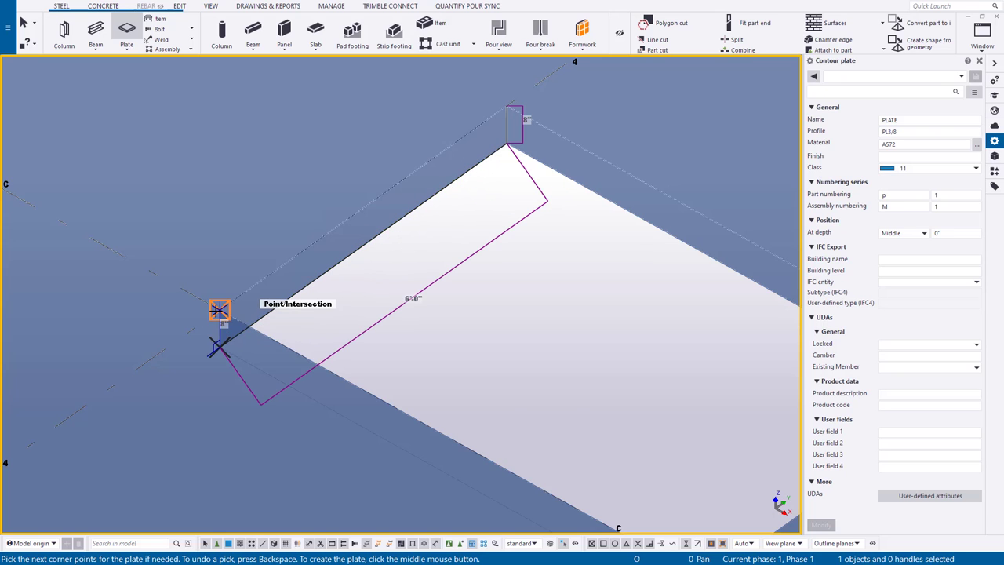
middle_click(384, 220)
Step: Select the new plate and set its depth position to Front
right_click(448, 225)
click(502, 234)
scroll(406, 210, up, 2)
ctrl+middle_drag(376, 221, 415, 238)
scroll(204, 488, up, 3)
ctrl+middle_drag(234, 416, 233, 359)
click(230, 355)
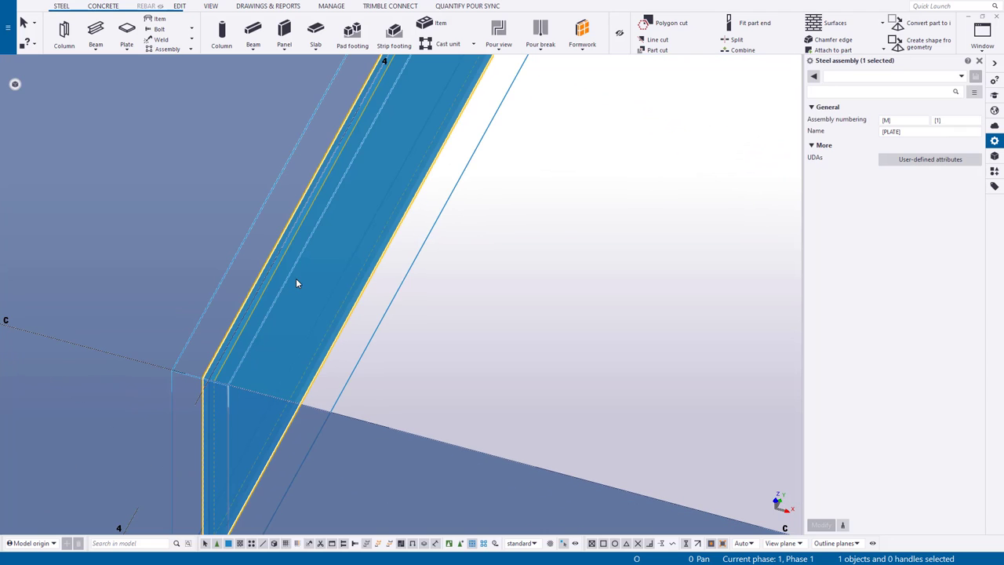
mouse_move(267, 300)
ctrl+middle_down()
mouse_move(246, 295)
mouse_move(325, 294)
mouse_move(274, 296)
ctrl+middle_up()
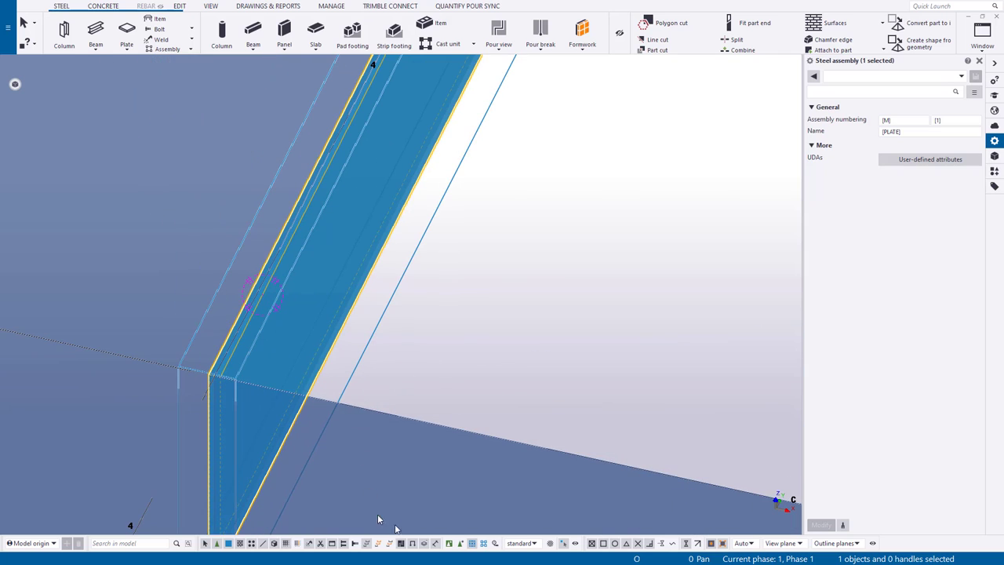
click(450, 544)
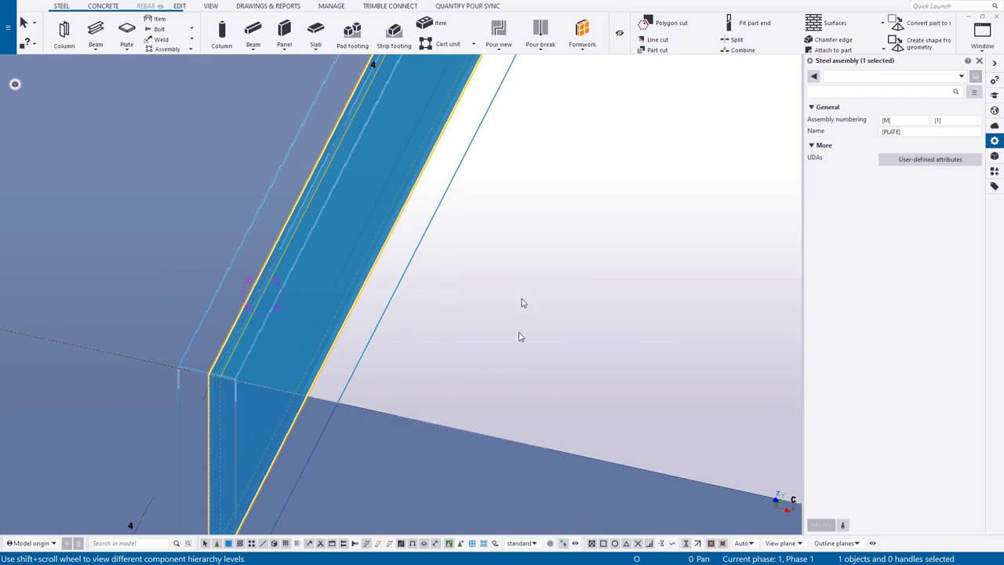
click(374, 275)
ctrl+middle_drag(416, 280, 296, 326)
scroll(252, 428, up, 2)
ctrl+middle_drag(235, 397, 235, 397)
mouse_move(14, 86)
click(62, 103)
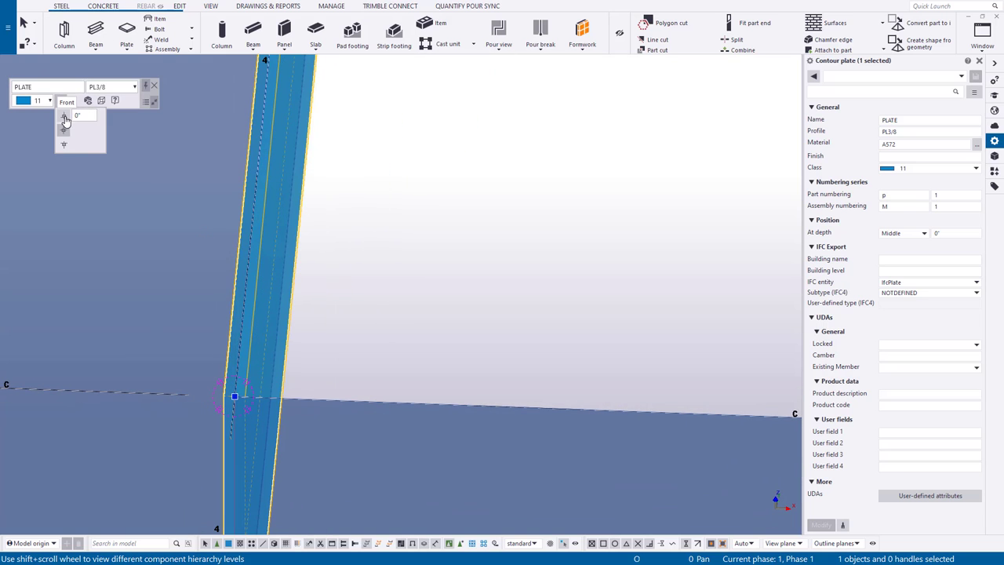
click(64, 118)
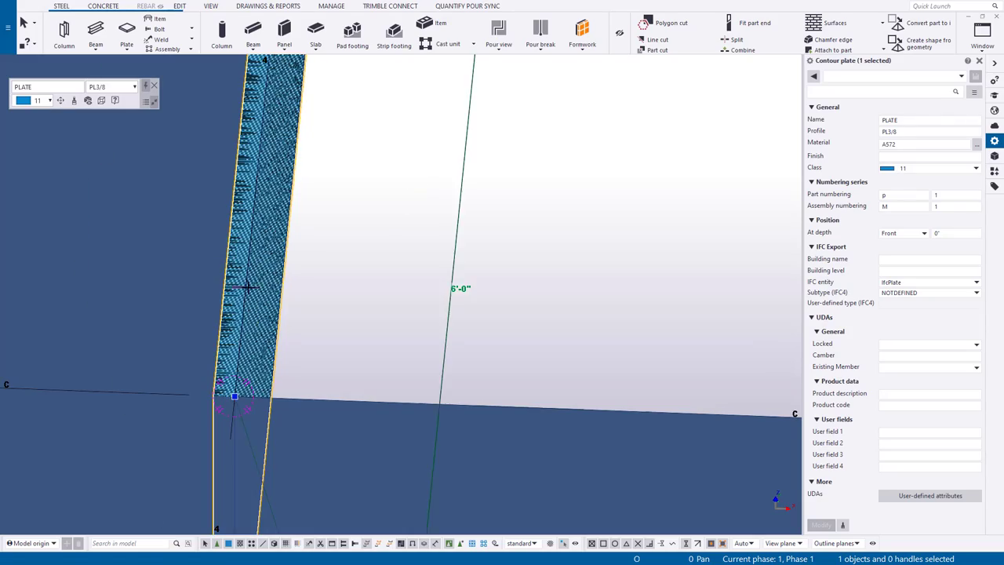
Step: Examine the placed plate around the slab opening from different angles and zoom levels
ctrl+middle_drag(247, 287, 172, 303)
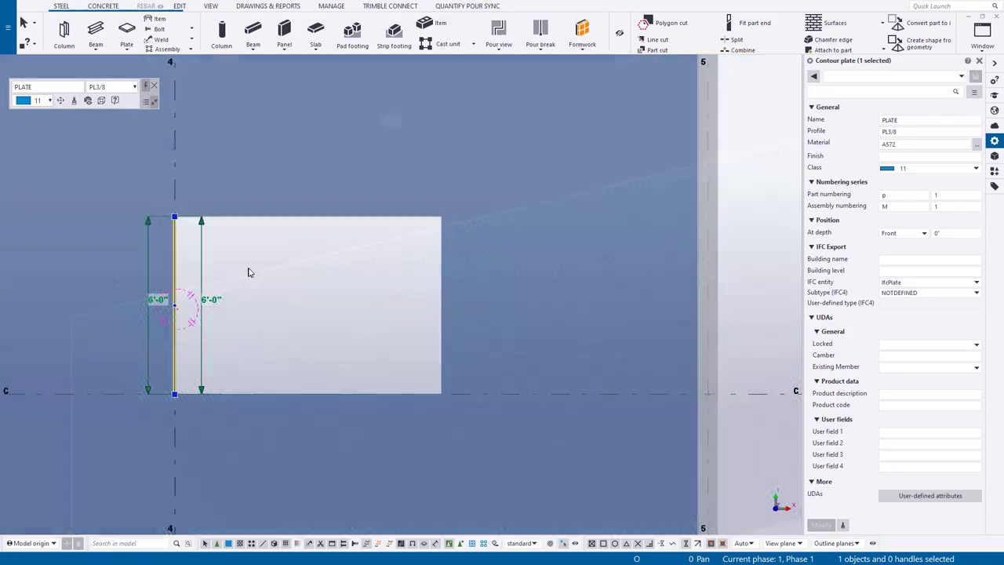
click(246, 272)
middle_drag(264, 276, 301, 260)
scroll(263, 247, up, 2)
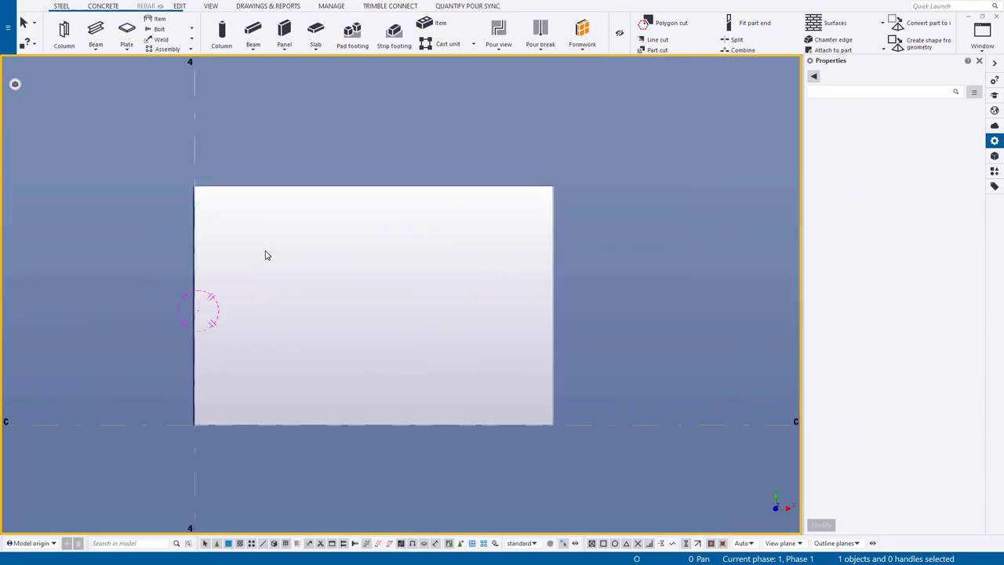
scroll(193, 222, up, 2)
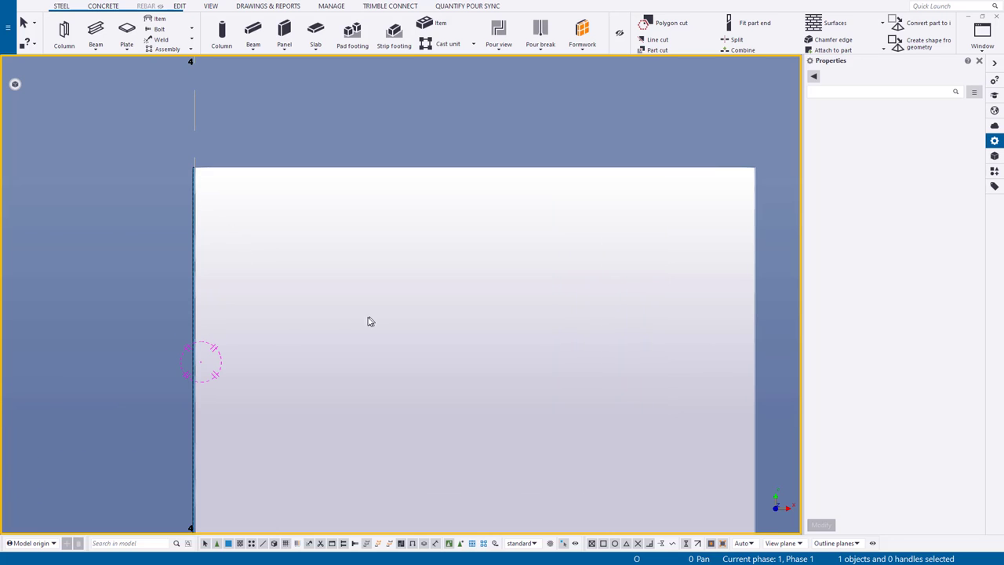
scroll(367, 290, down, 3)
middle_drag(367, 318, 362, 271)
middle_drag(455, 337, 521, 308)
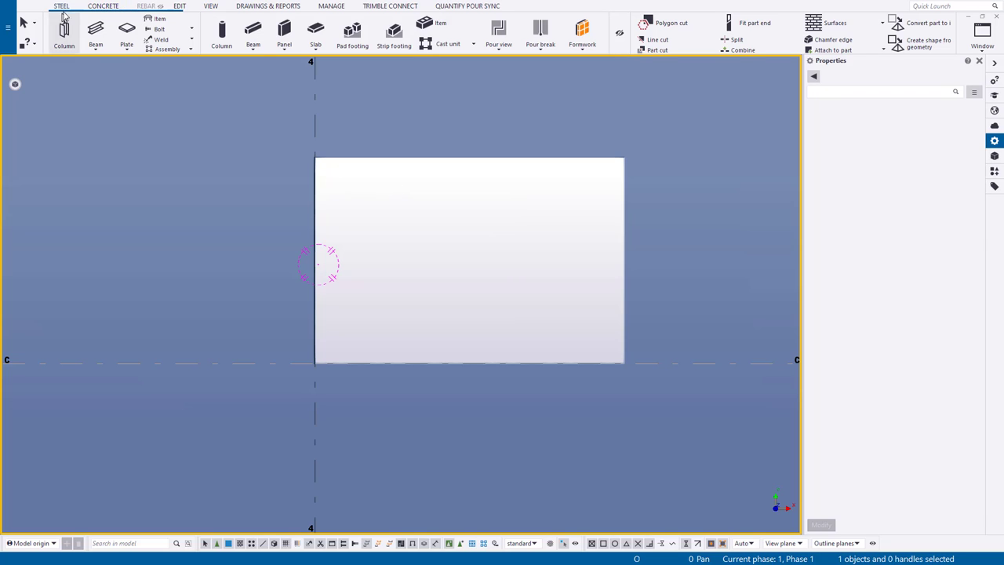
Step: Start a bolt group with the Stud settings, setting size 0'1/2, length 8" and rotation Back
click(162, 29)
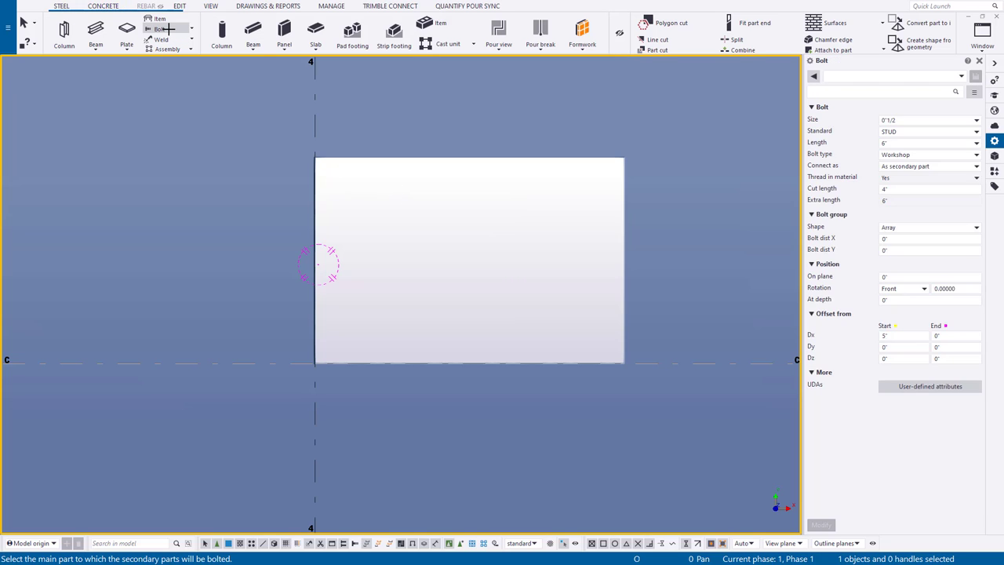
click(962, 77)
click(833, 173)
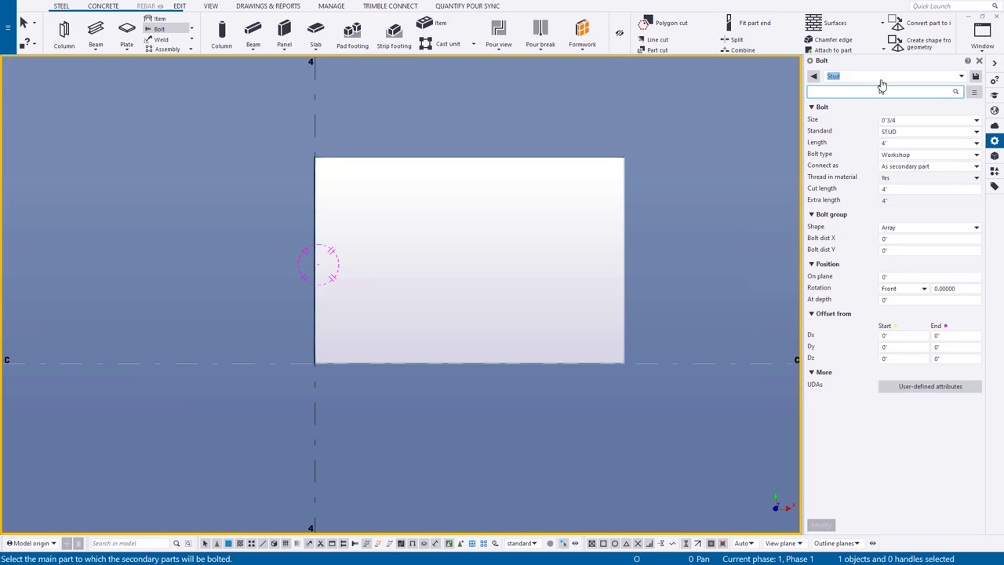
click(946, 121)
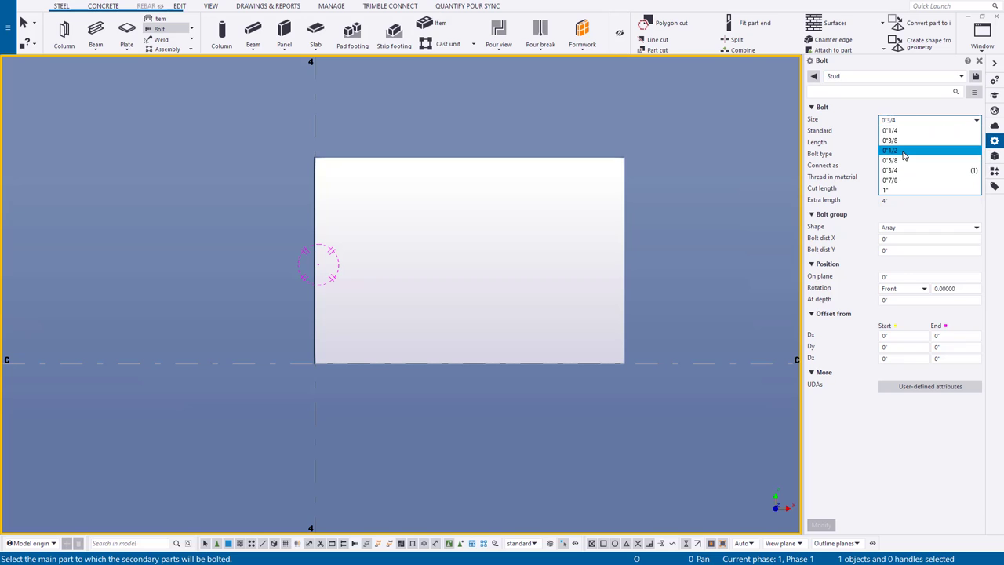
click(904, 151)
click(910, 143)
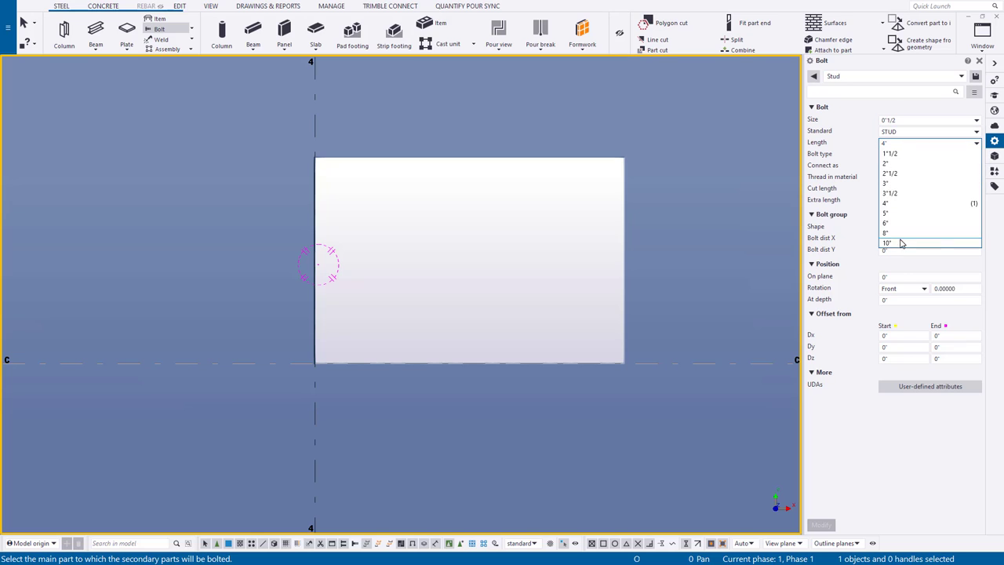
click(911, 236)
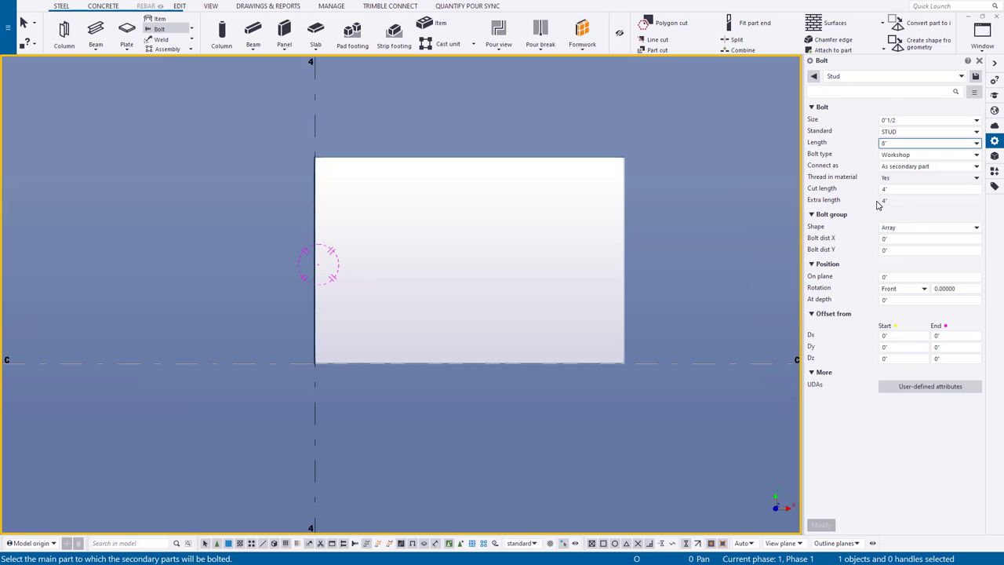
click(916, 290)
click(903, 322)
scroll(326, 255, up, 2)
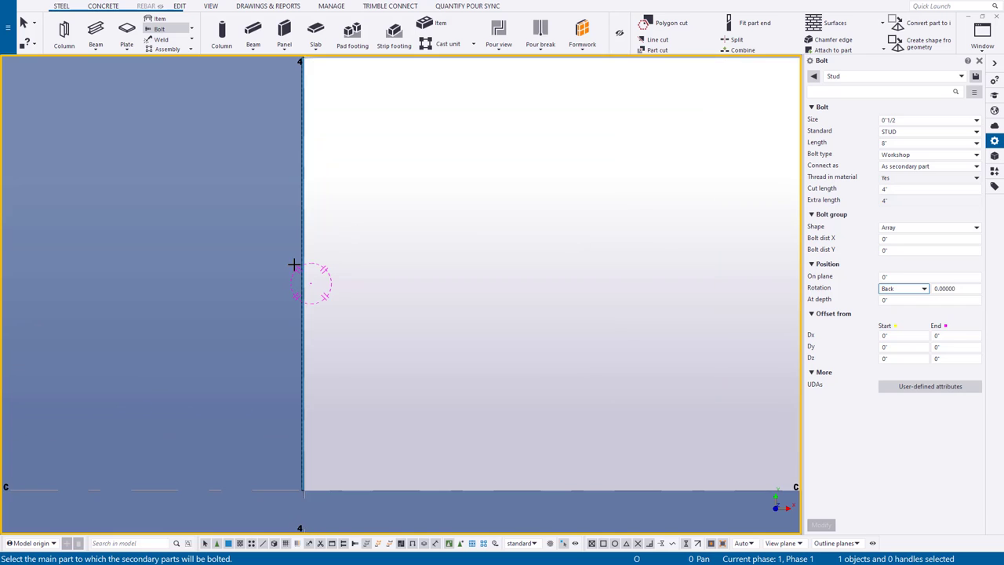
ctrl+middle_drag(293, 265, 56, 137)
click(59, 127)
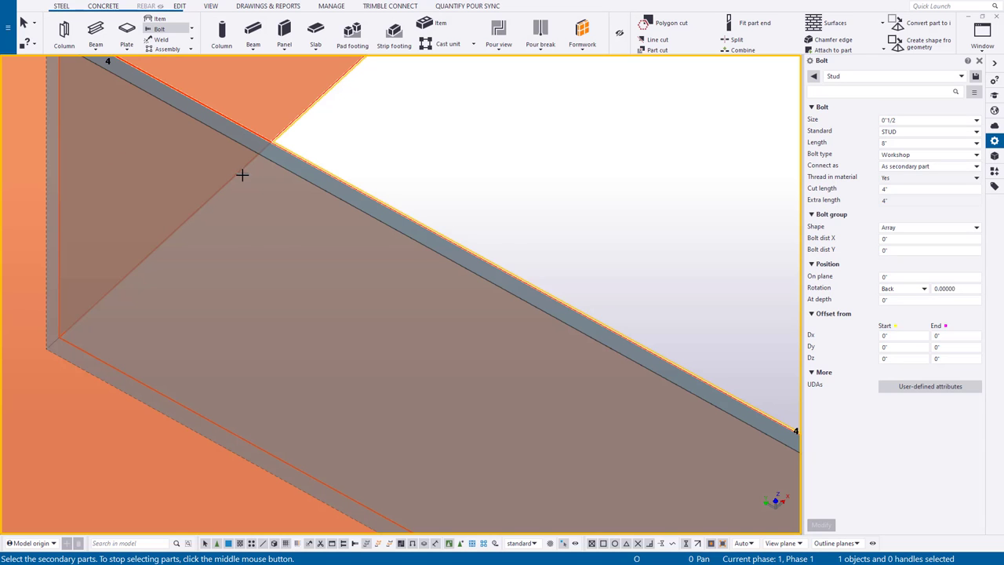
right_click(382, 156)
click(396, 159)
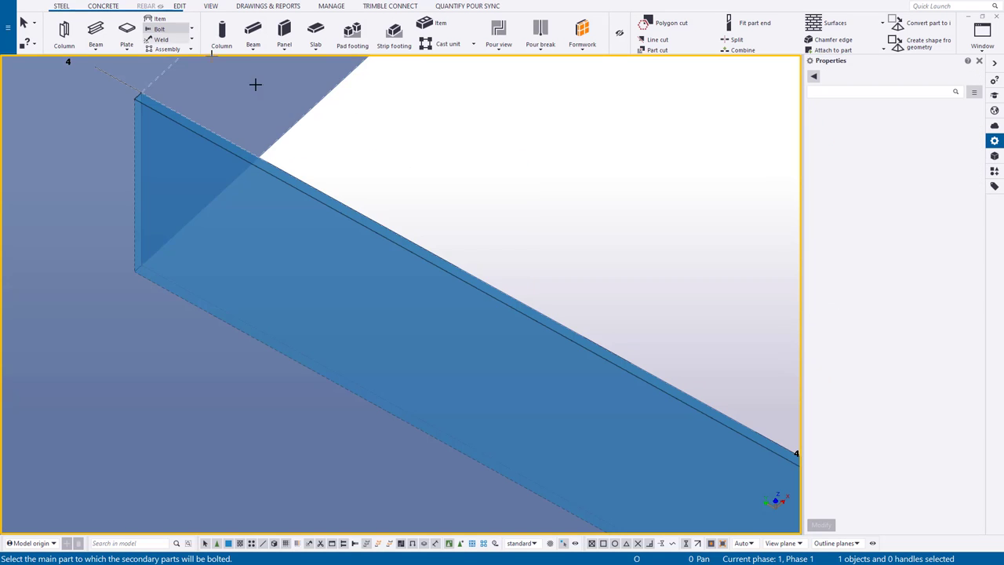
Step: Pick the new plate as the main part and place the stud group at the midpoint of its top edge, pointing down
scroll(343, 207, up, 2)
click(341, 218)
scroll(340, 218, down, 2)
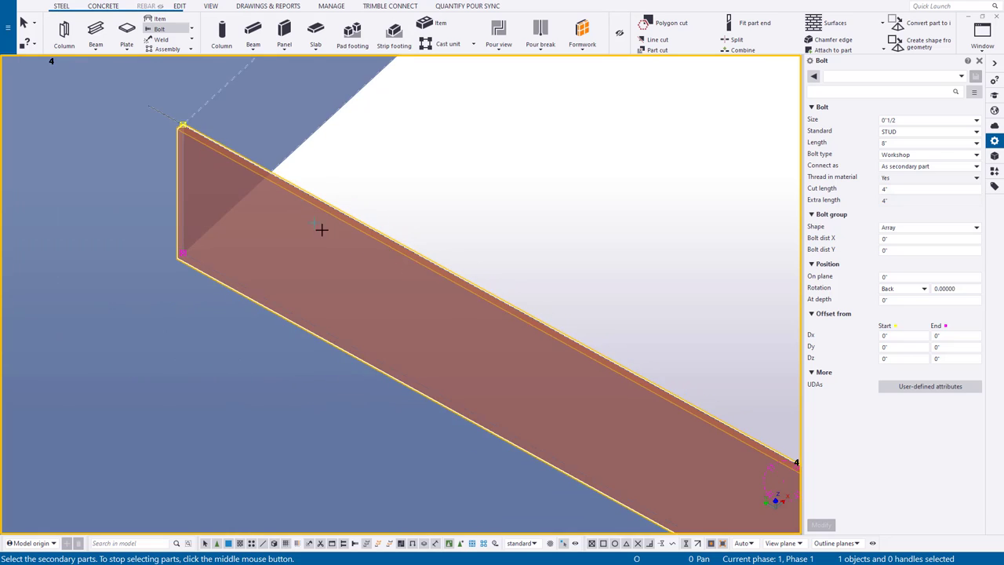
scroll(347, 153, down, 2)
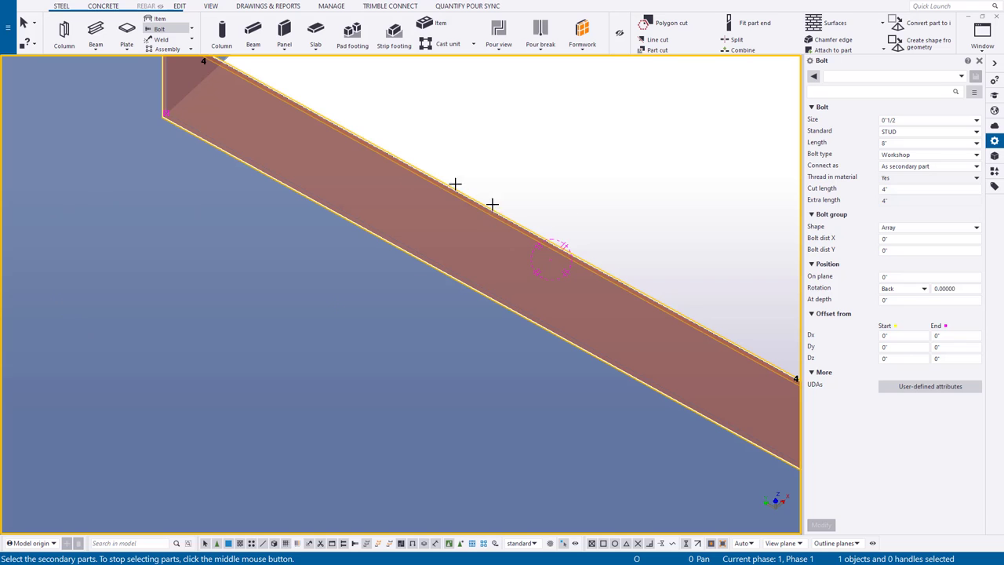
middle_drag(552, 237, 455, 214)
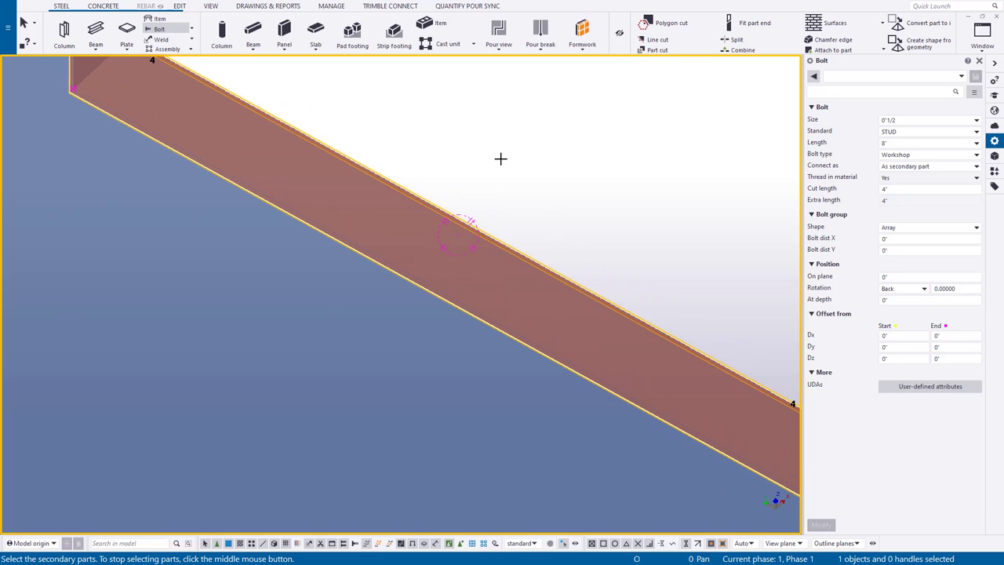
middle_click(500, 159)
scroll(463, 228, up, 3)
scroll(502, 231, down, 1)
scroll(518, 229, down, 2)
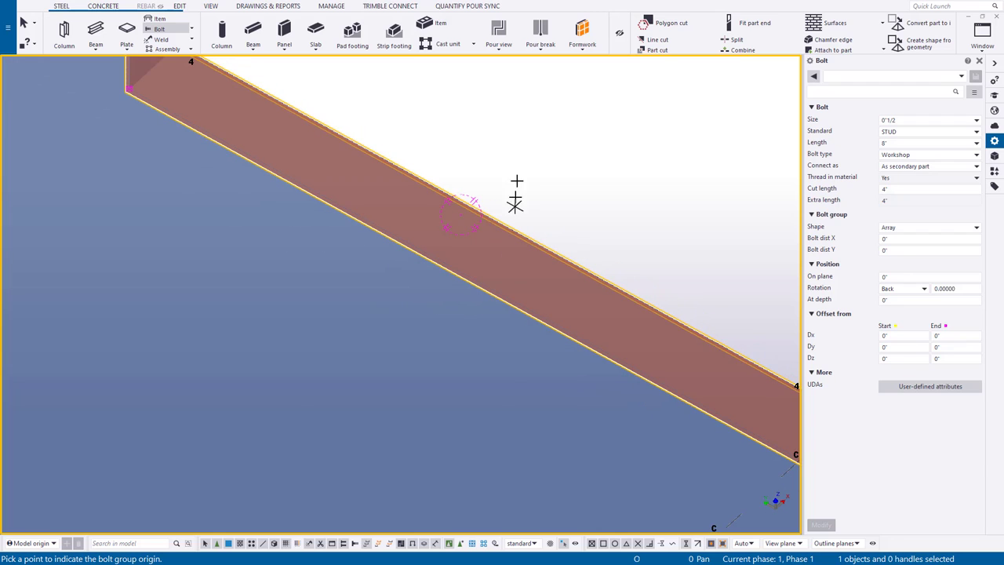
scroll(520, 153, down, 1)
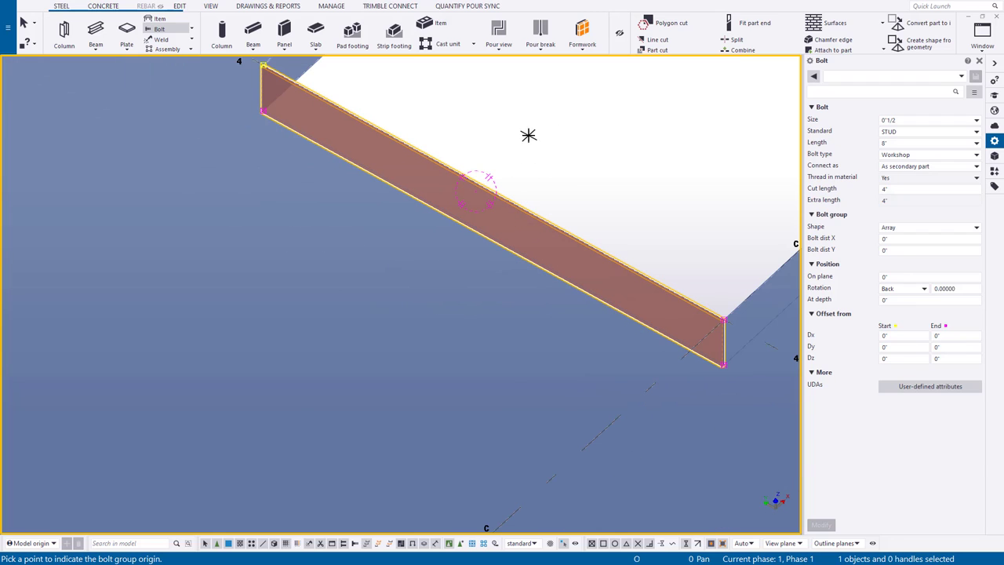
right_click(545, 151)
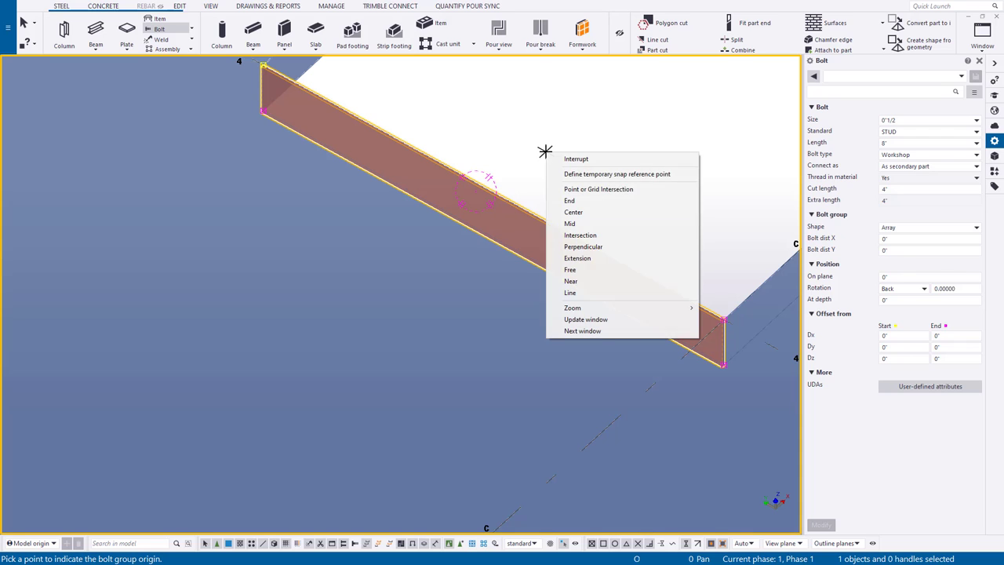
click(594, 224)
scroll(439, 179, up, 3)
click(534, 202)
click(535, 284)
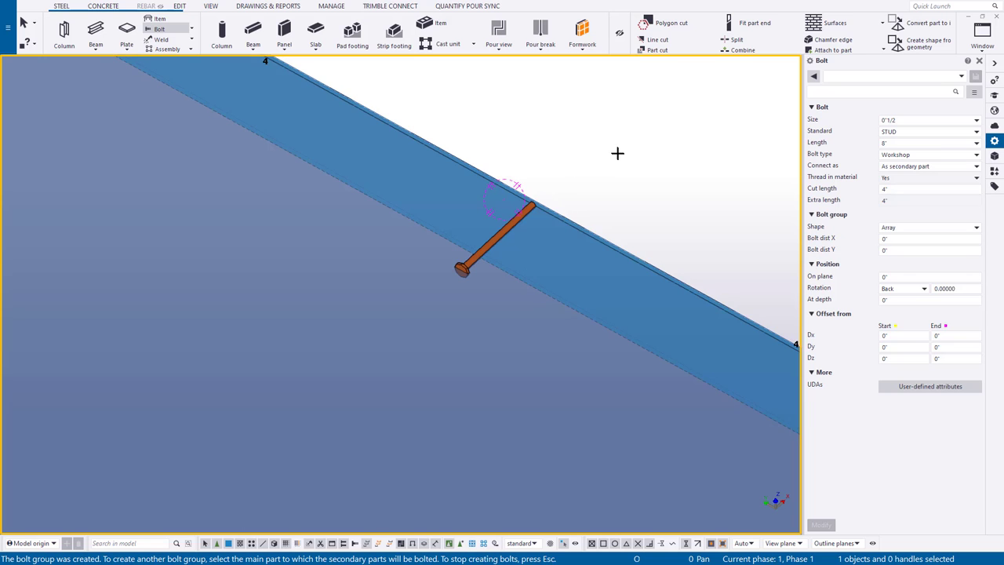
Step: Examine the placed stud and the plate from different angles and zoom levels
scroll(551, 206, up, 5)
right_click(548, 174)
click(570, 179)
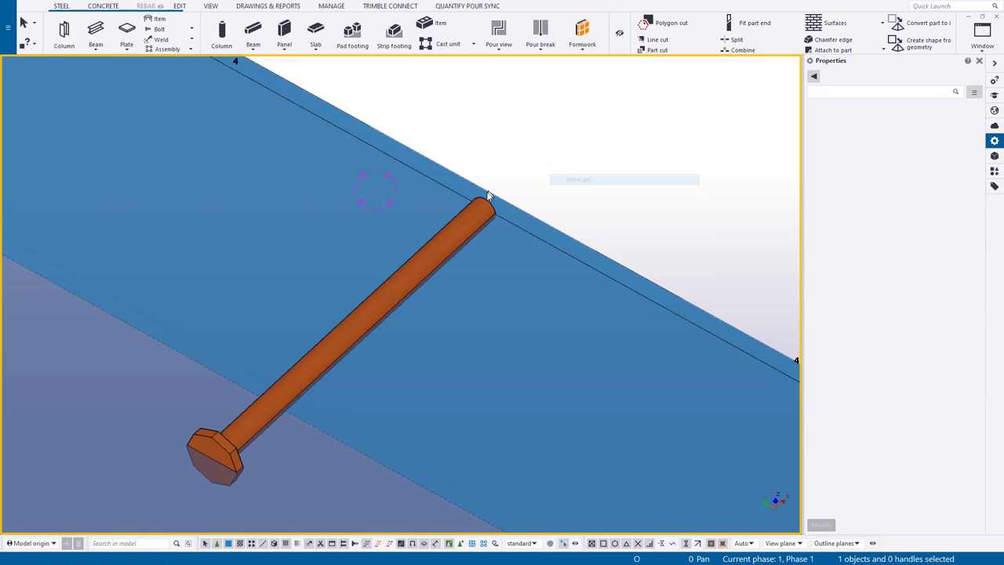
scroll(464, 224, down, 3)
middle_drag(464, 223, 434, 171)
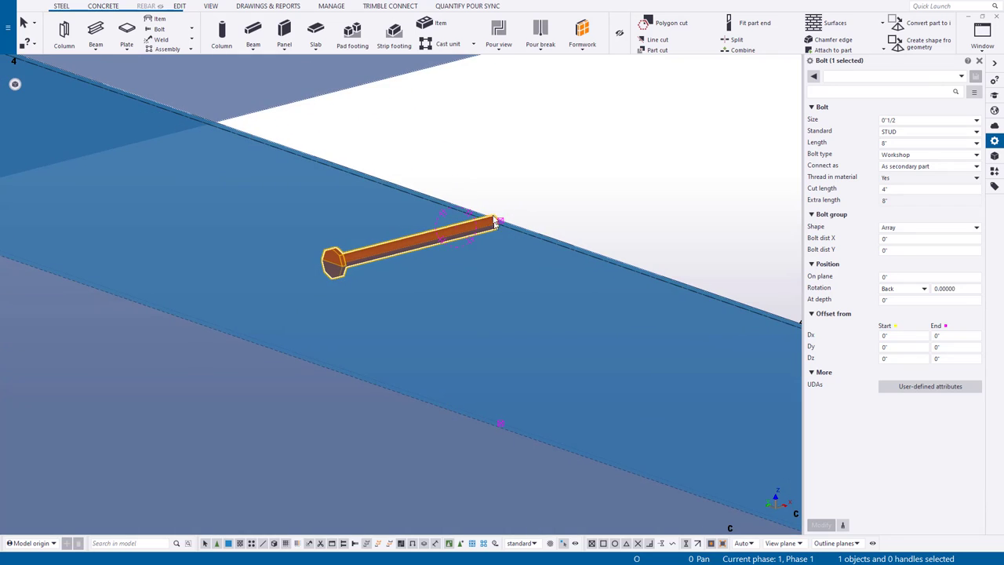
scroll(434, 171, down, 3)
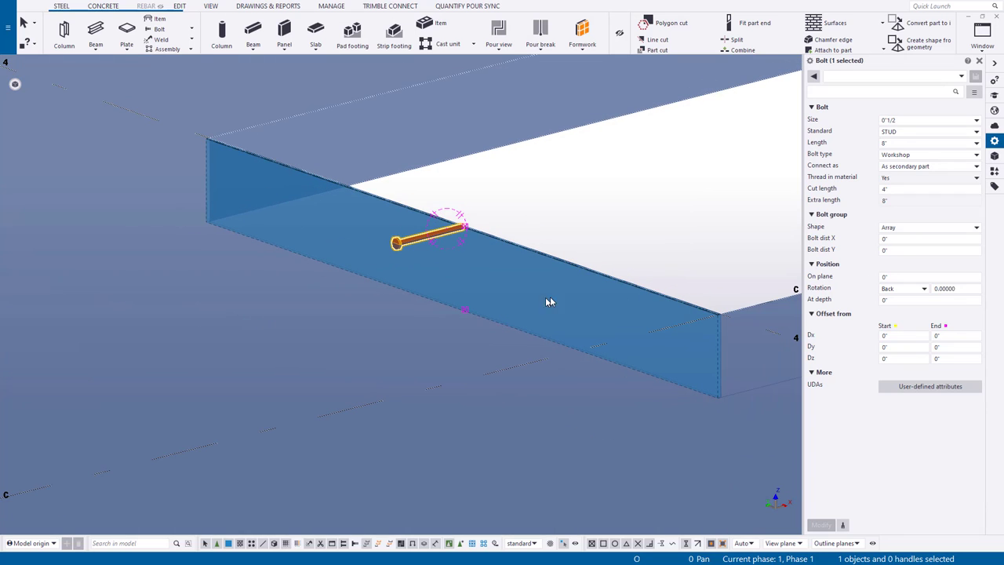
scroll(698, 299, up, 5)
click(687, 296)
scroll(687, 295, down, 2)
middle_drag(687, 295, 508, 227)
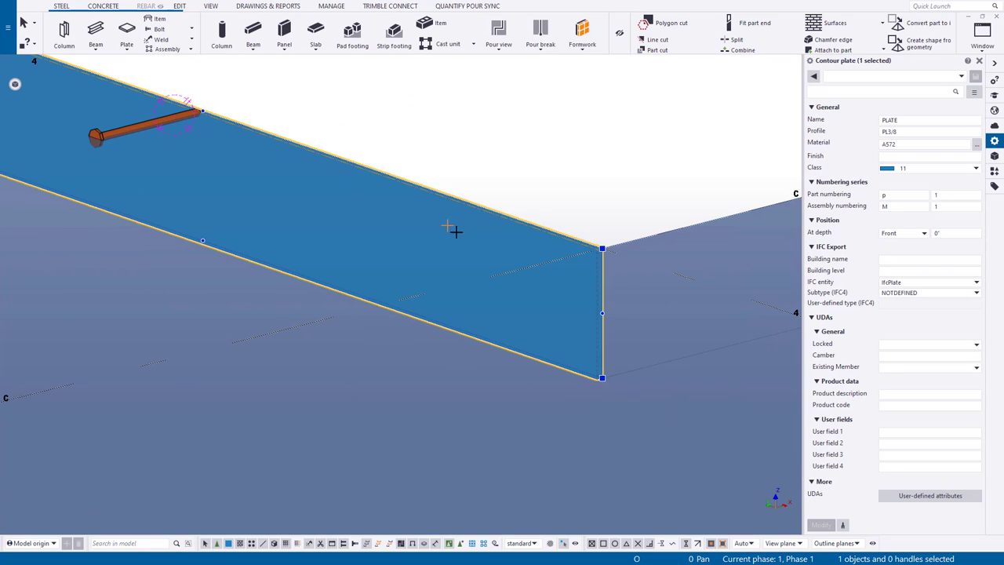
mouse_move(603, 296)
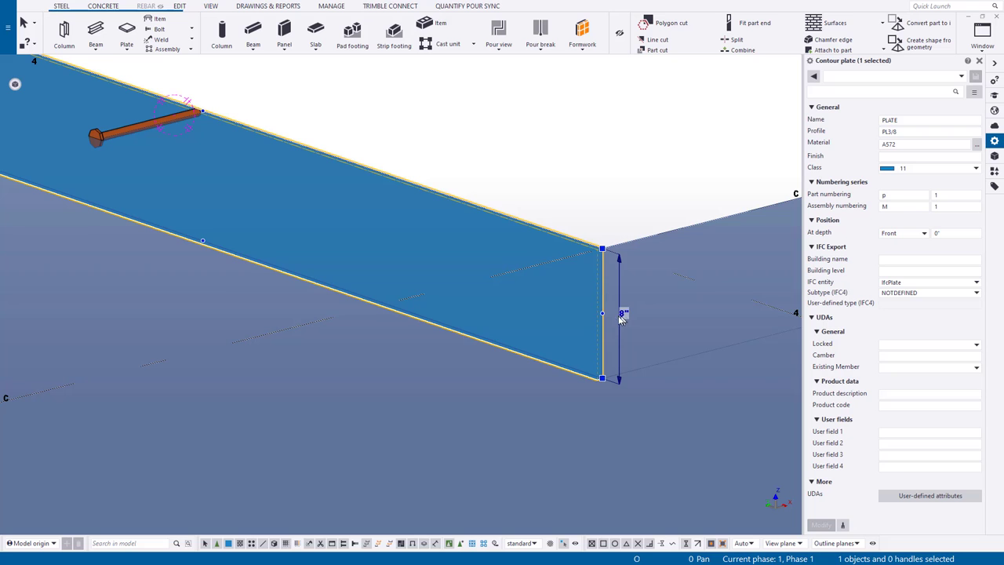
middle_drag(168, 218, 309, 276)
scroll(270, 211, down, 2)
middle_drag(270, 211, 370, 269)
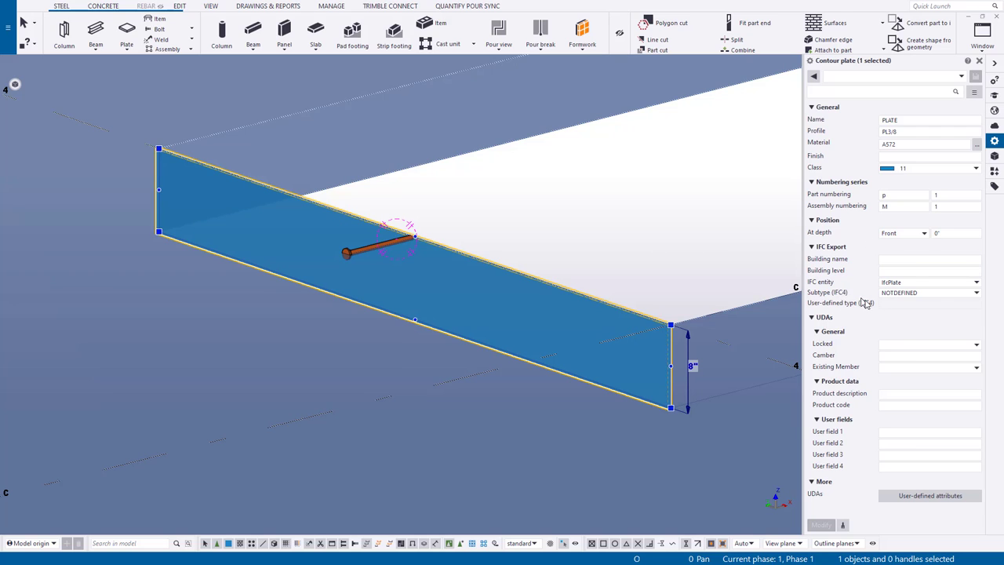
right_click(554, 197)
click(576, 202)
Step: Select the stud group and set its start Dx offset to 1"
click(364, 252)
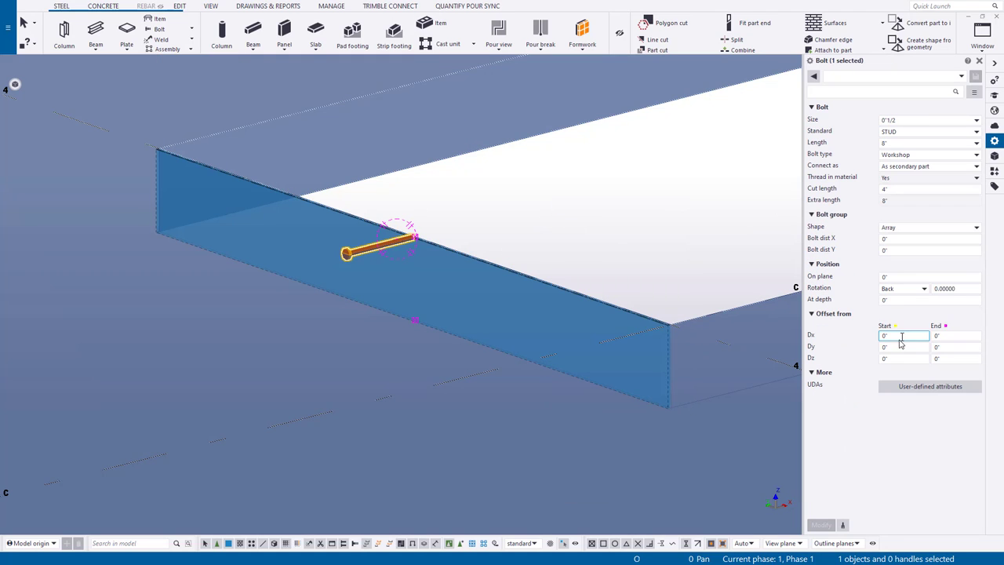
click(898, 335)
text(1)
key(Return)
Step: Keep the Array shape and set the stud group's Bolt dist X to 6"
scroll(375, 281, up, 2)
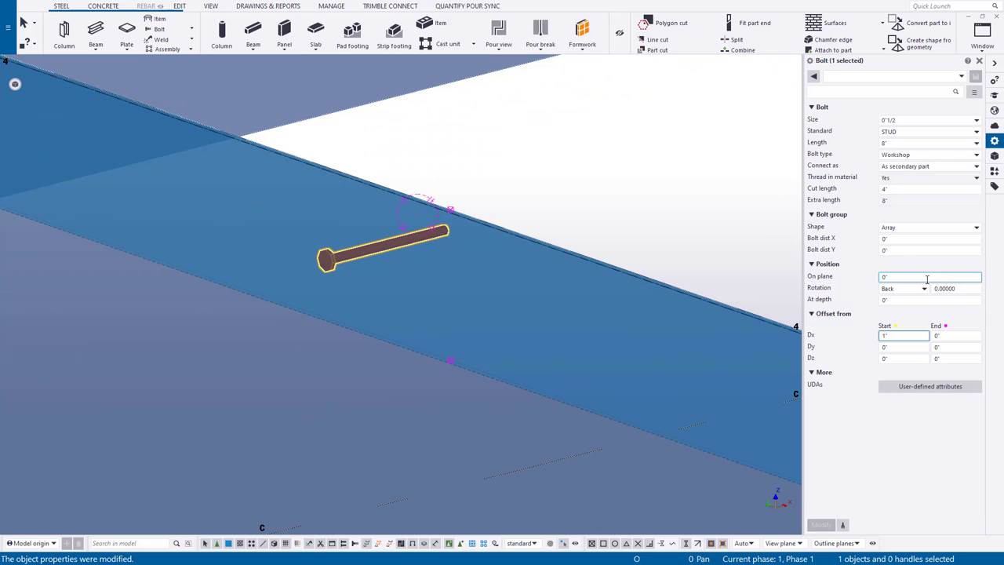
scroll(402, 240, down, 2)
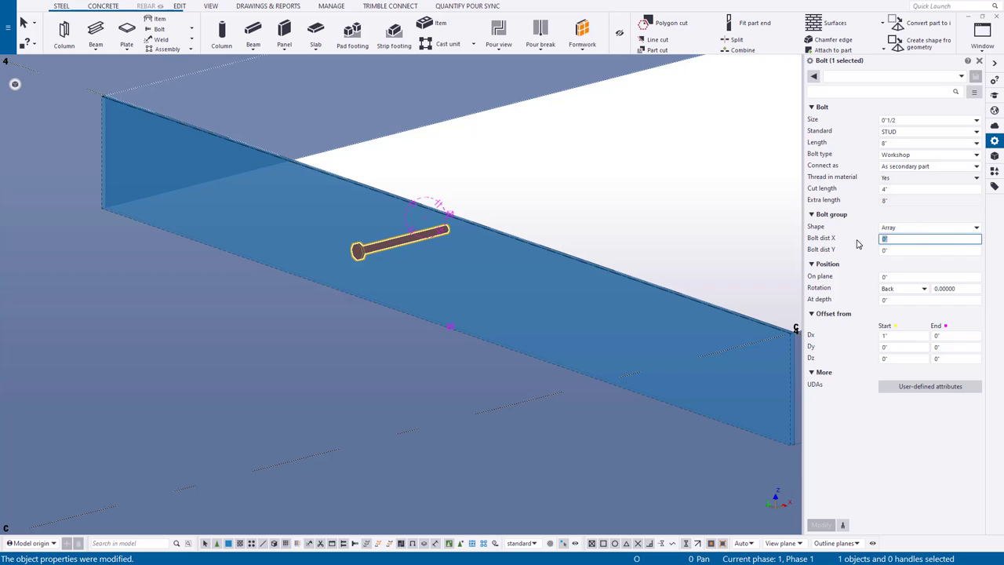
click(902, 228)
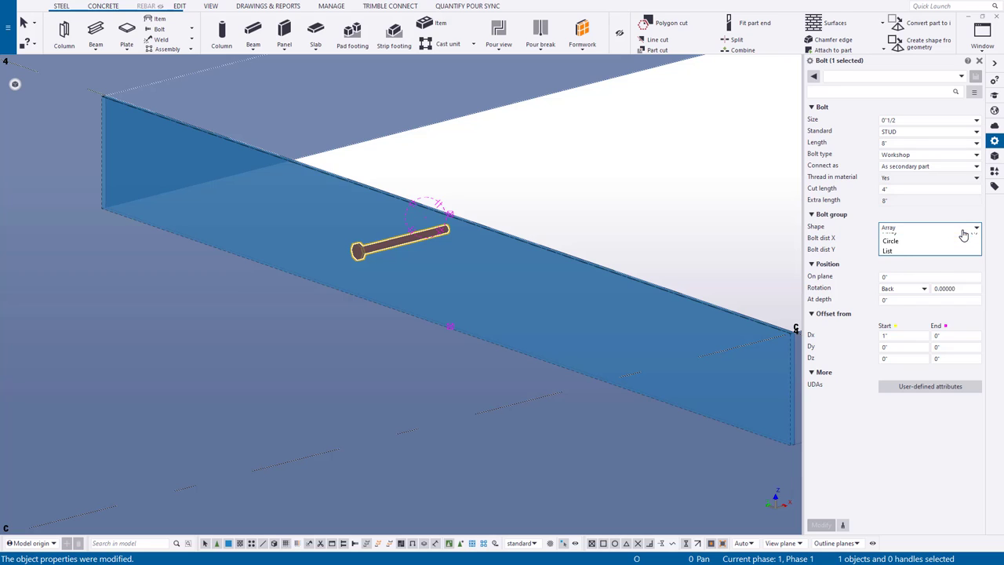
click(908, 238)
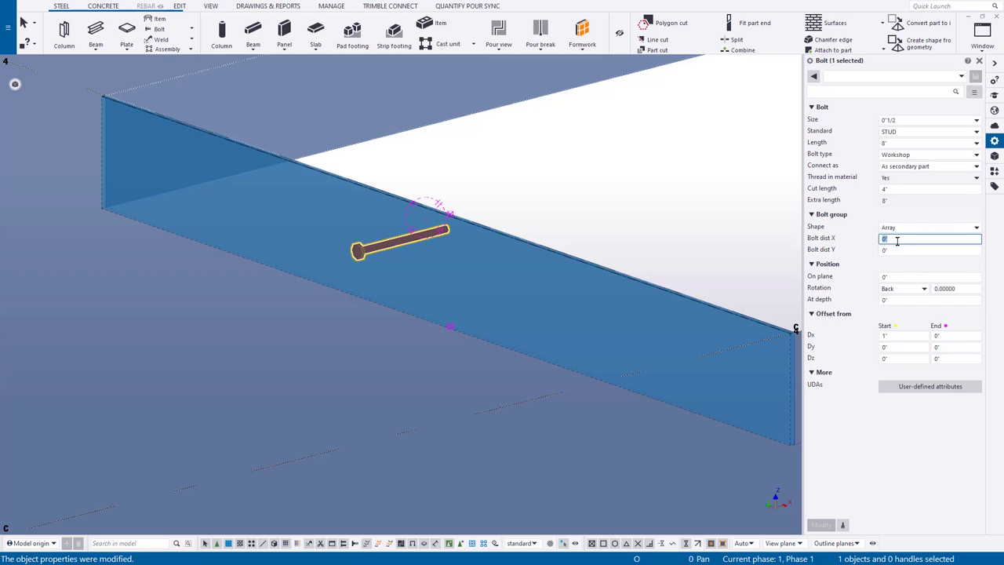
double_click(904, 240)
text(8)
key(Return)
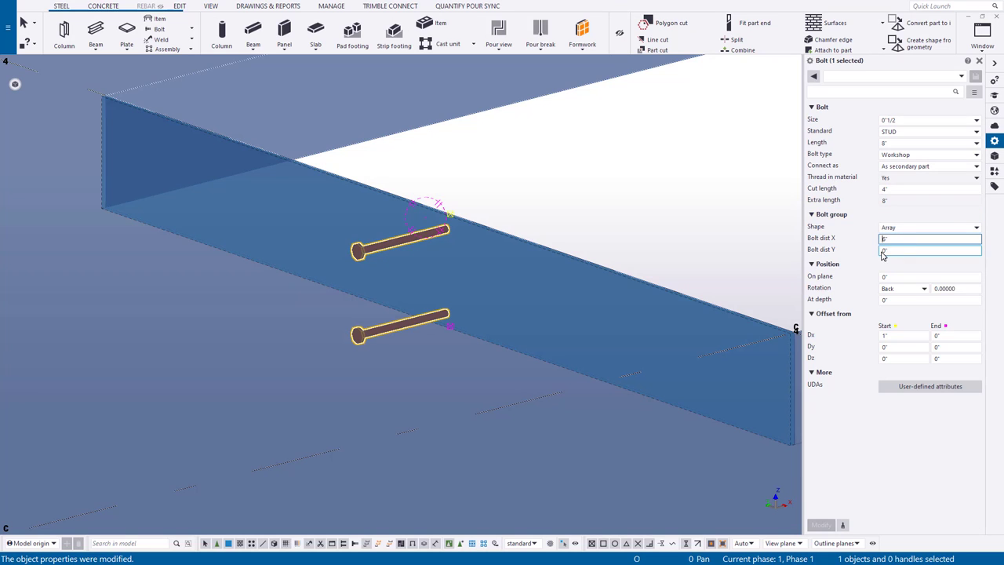
Step: Reselect the stud group and set its Bolt dist Y to 11*6" to repeat studs along the plate
scroll(470, 251, up, 2)
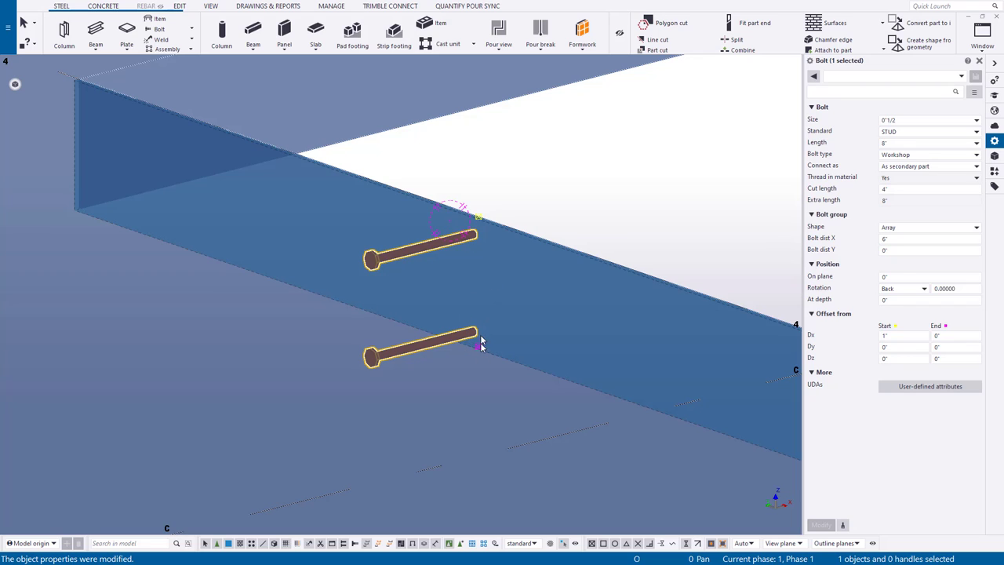
scroll(458, 236, down, 3)
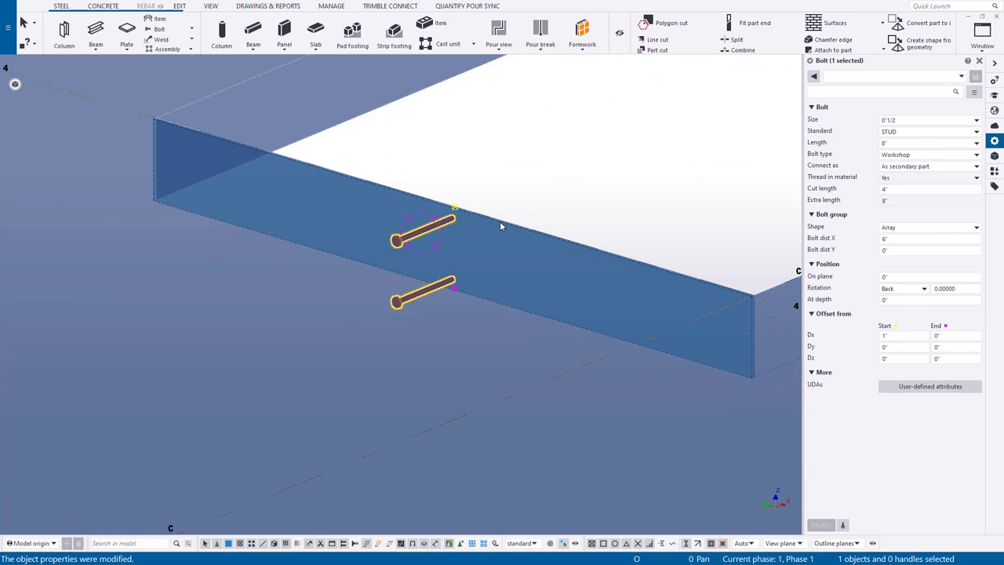
click(500, 221)
mouse_move(514, 225)
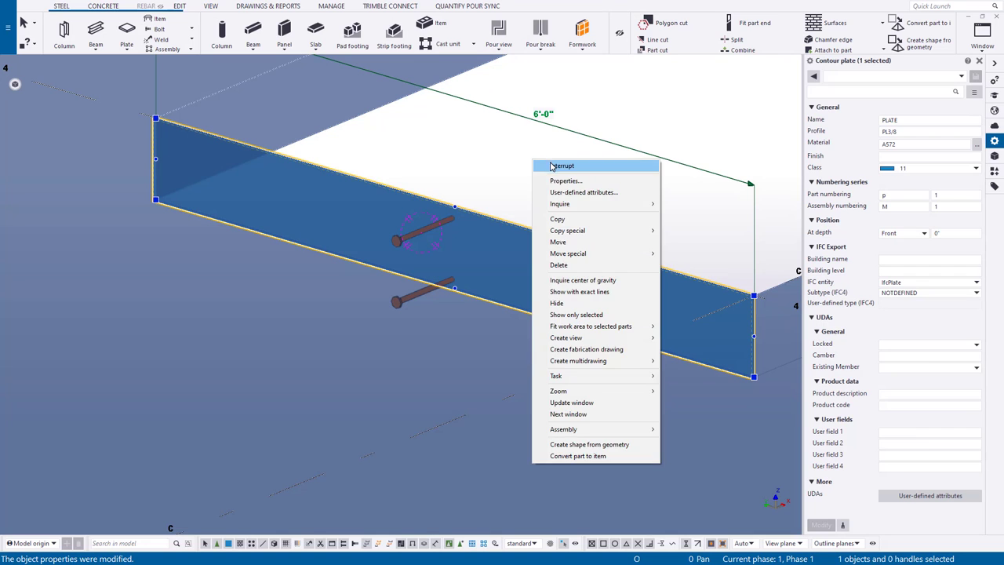
click(430, 230)
click(887, 250)
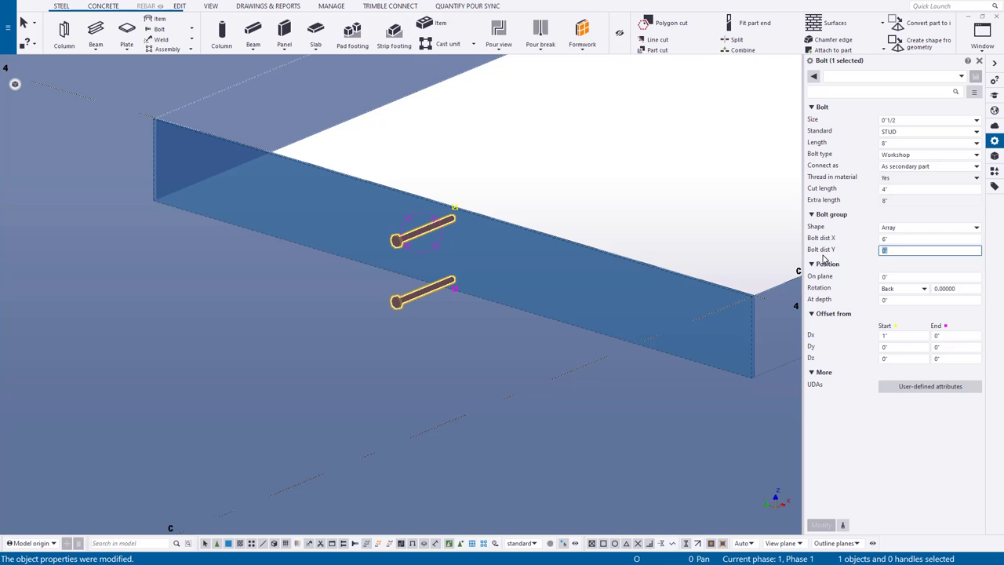
text(9*6)
key(Return)
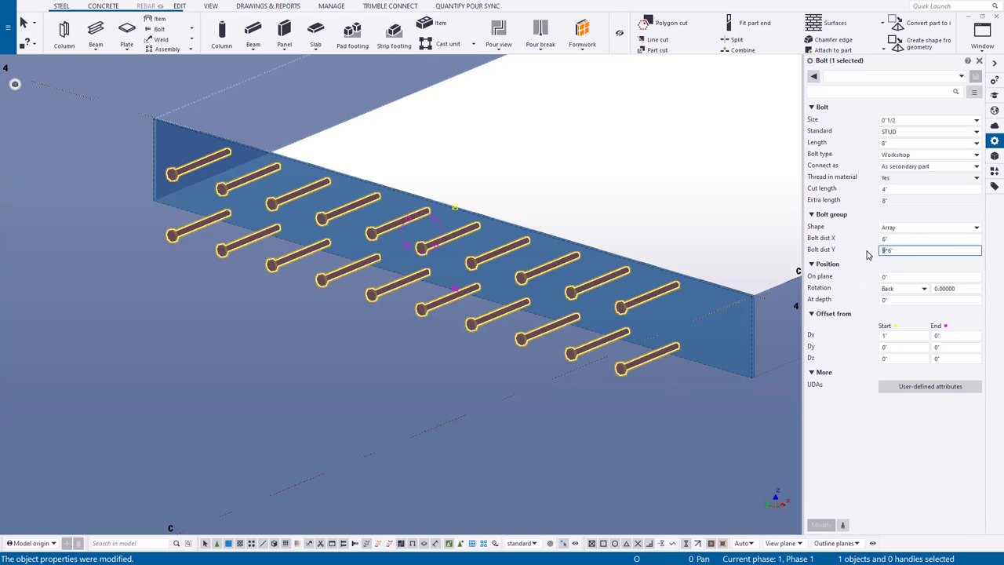
text(10)
key(Return)
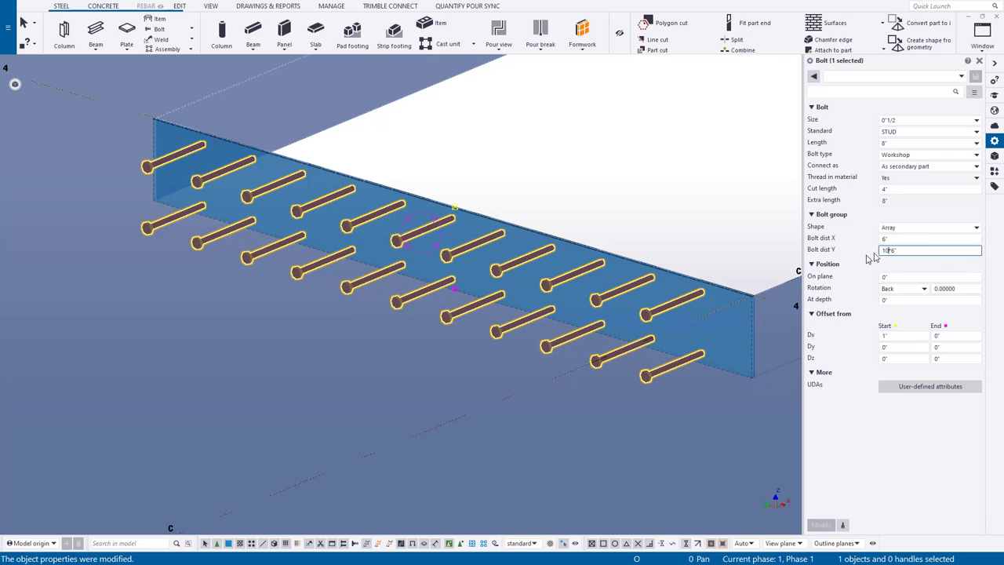
text(11)
key(Return)
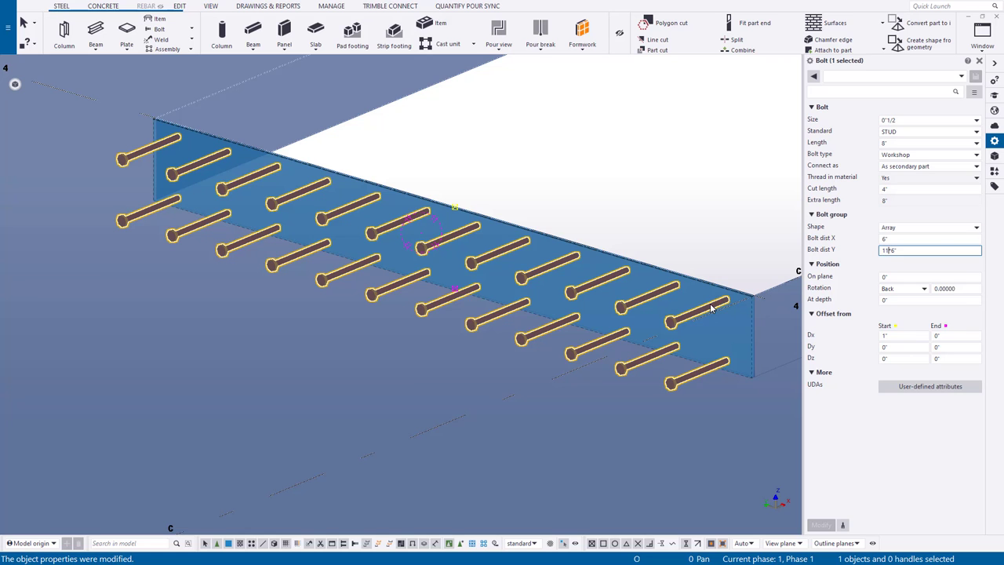
ctrl+middle_drag(712, 308, 691, 323)
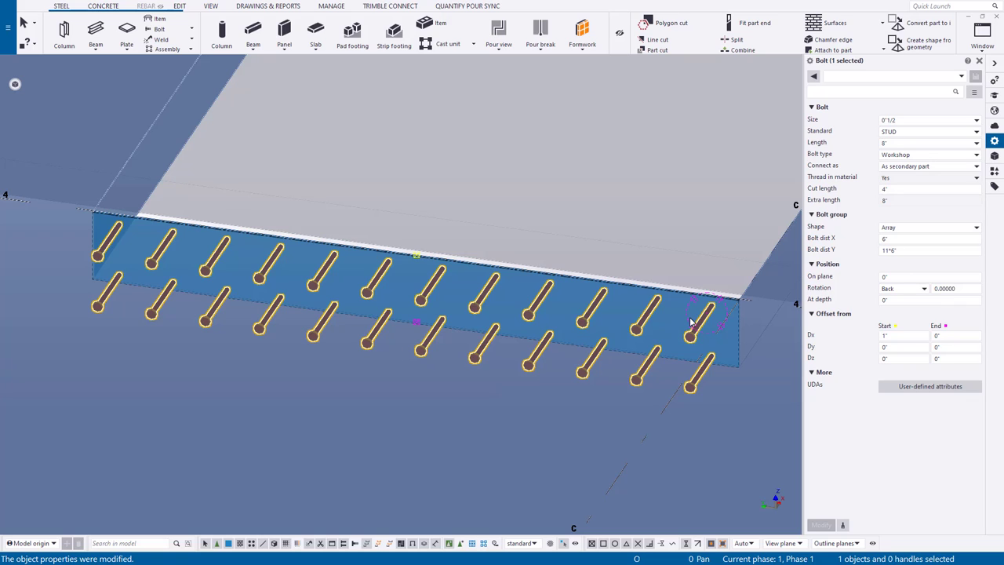
Step: Re-enter the stud group's Bolt dist Y value, then undo the modification
click(900, 251)
text(1/2)
key(Return)
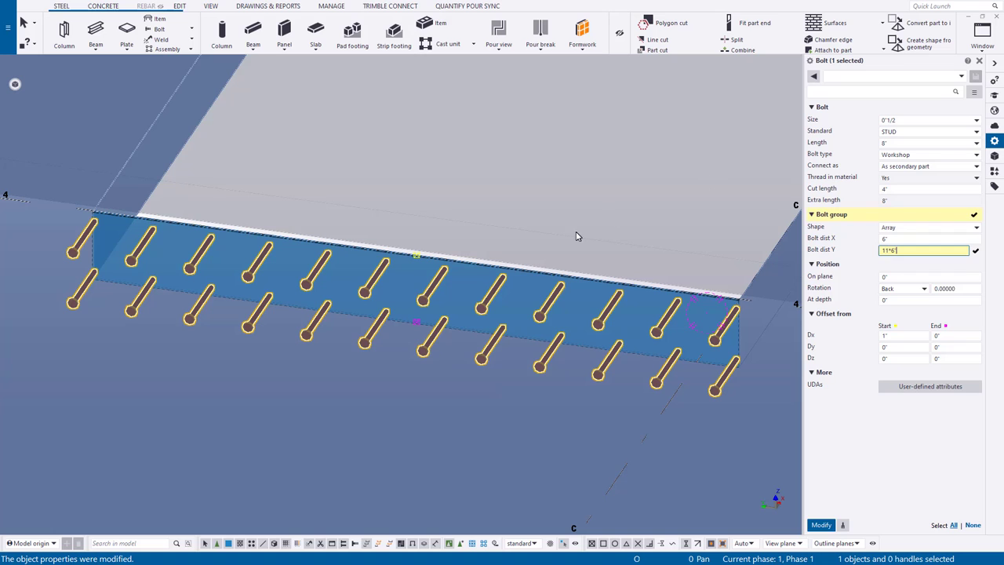
click(665, 206)
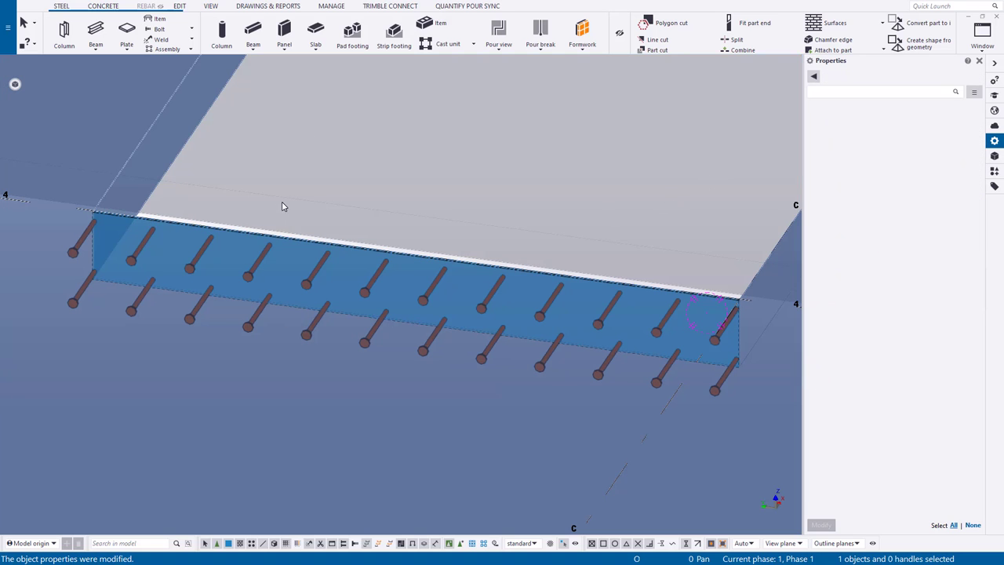
key(ctrl+z)
Step: Reselect the stud group and examine it and the plate in plan view at different zoom levels
click(271, 264)
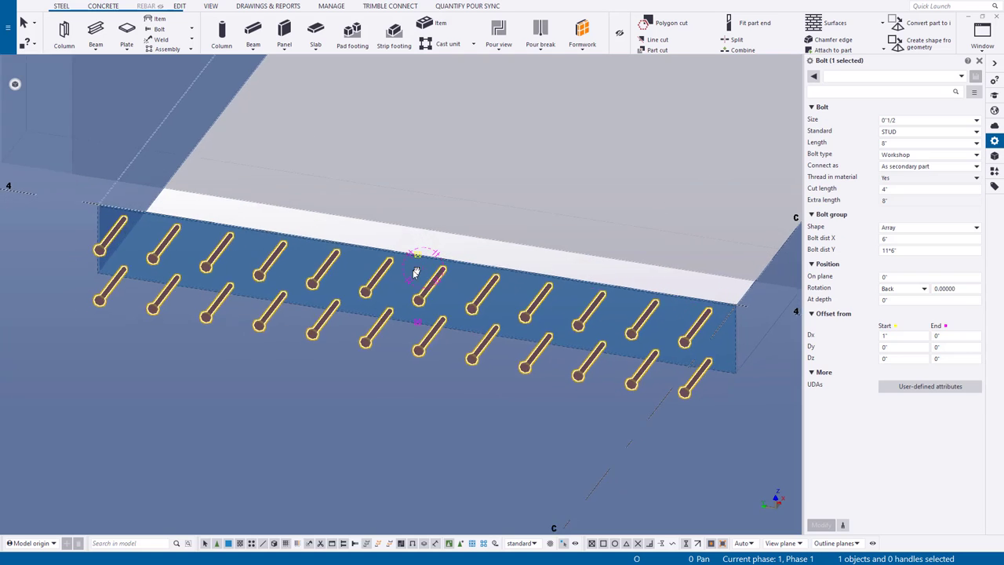
ctrl+middle_drag(413, 273, 321, 291)
scroll(493, 365, up, 3)
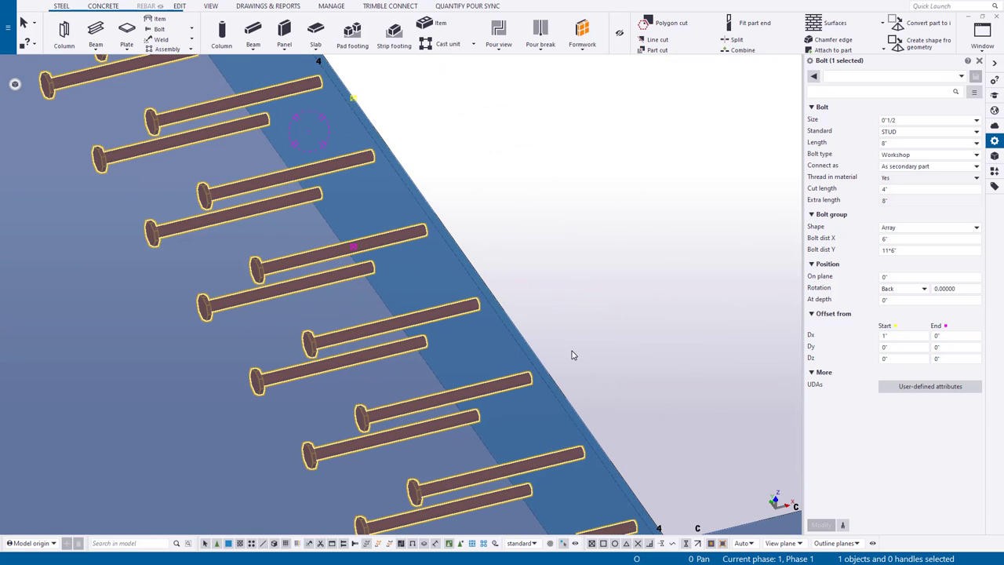
key(ctrl+p)
scroll(321, 275, up, 4)
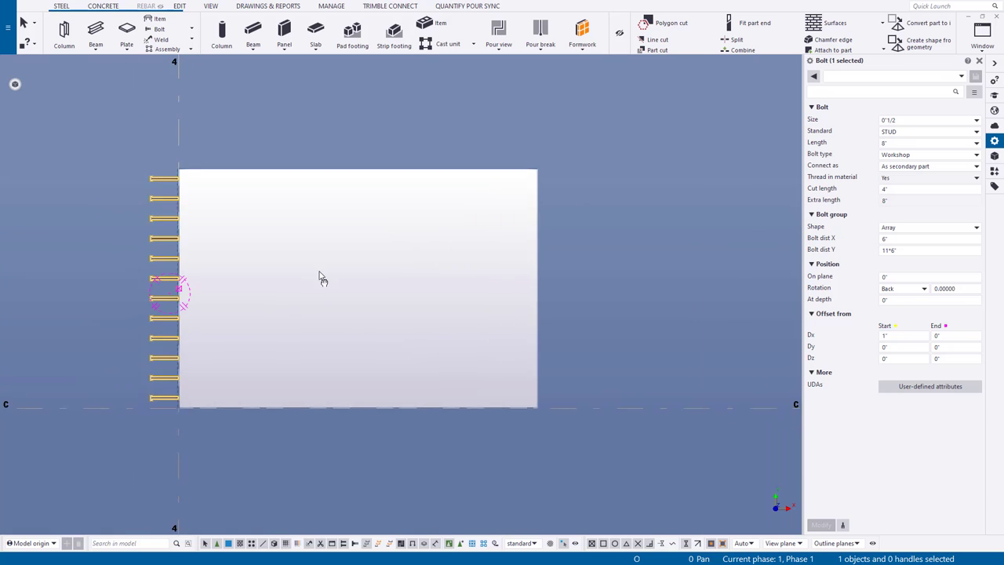
scroll(190, 125, down, 5)
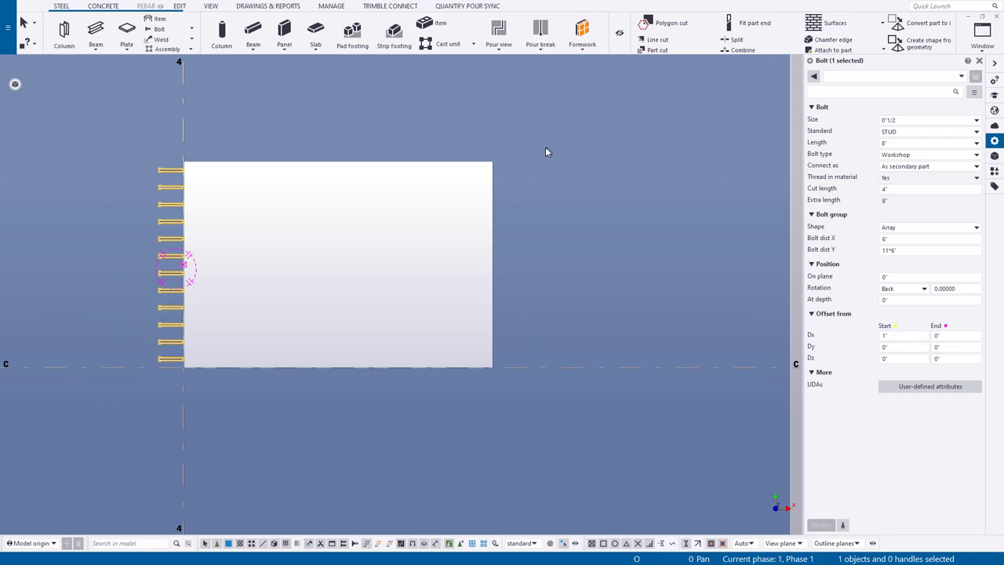
scroll(255, 240, up, 6)
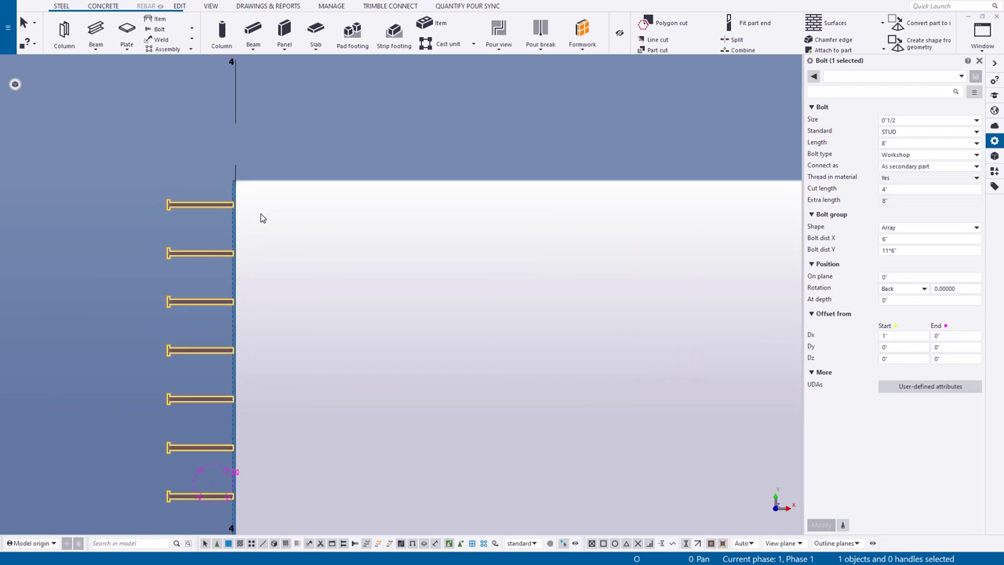
scroll(290, 232, down, 1)
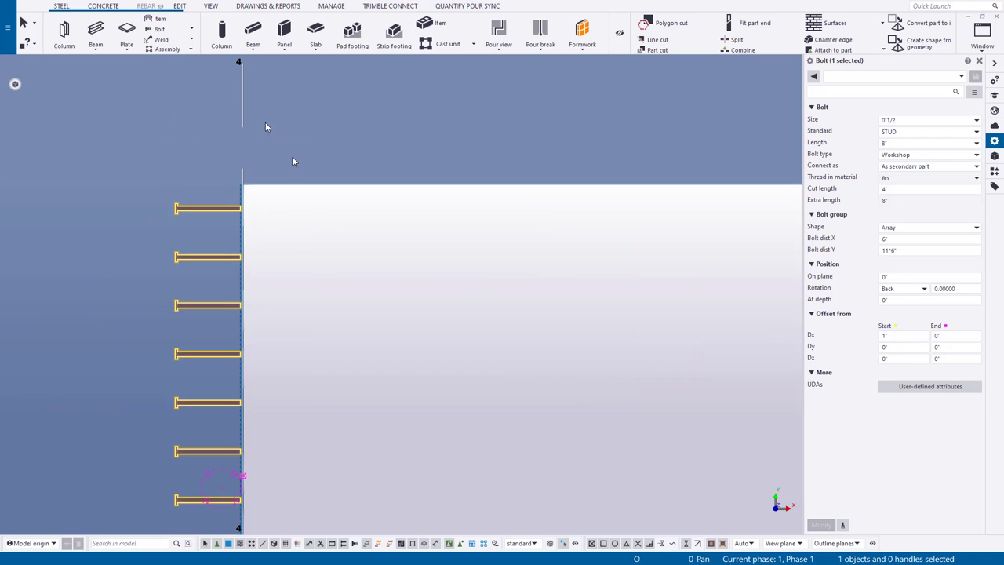
Step: Draw a diagonal construction line across the slab opening from its upper-left corner to its lower-right corner
click(179, 7)
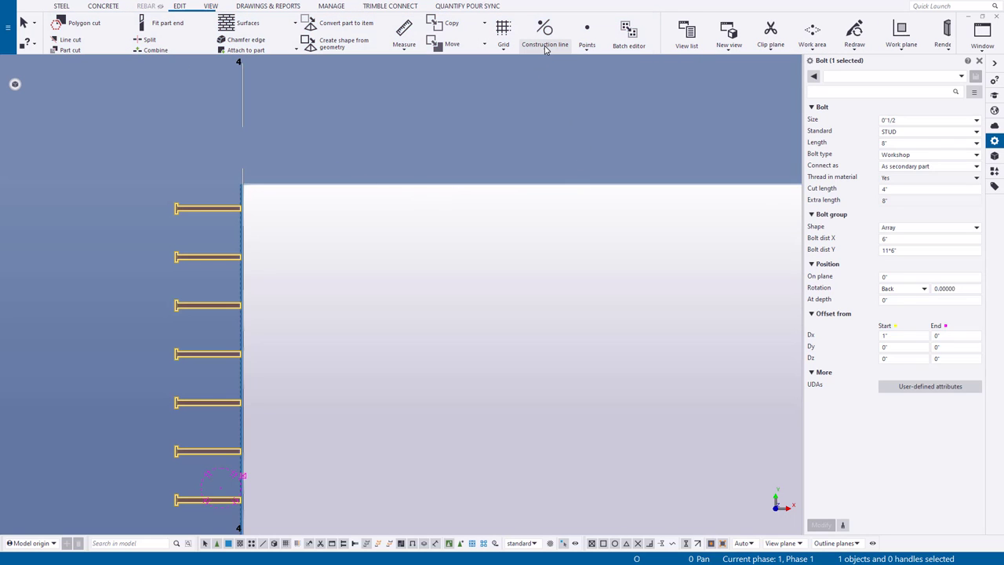
click(545, 49)
click(534, 84)
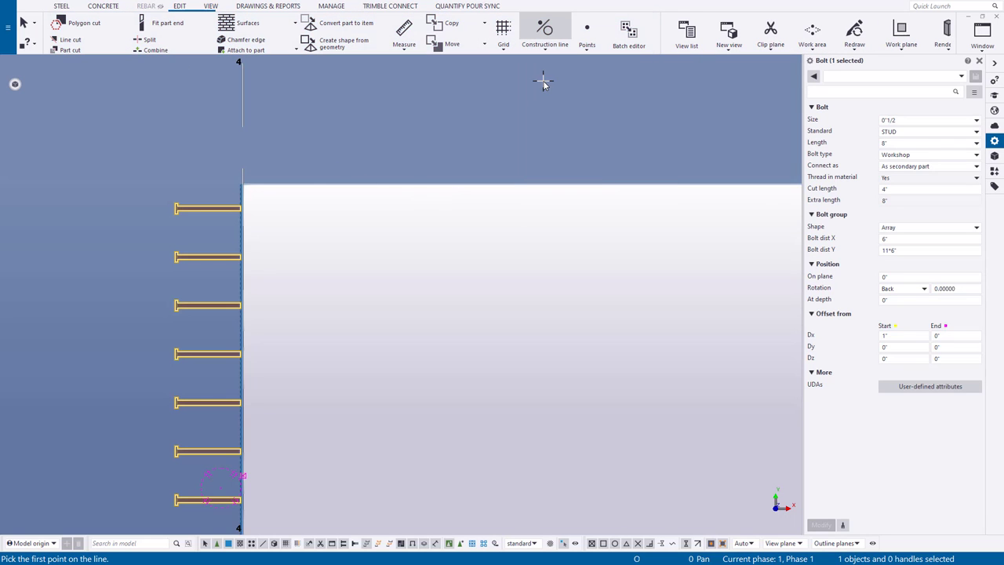
scroll(243, 180, up, 4)
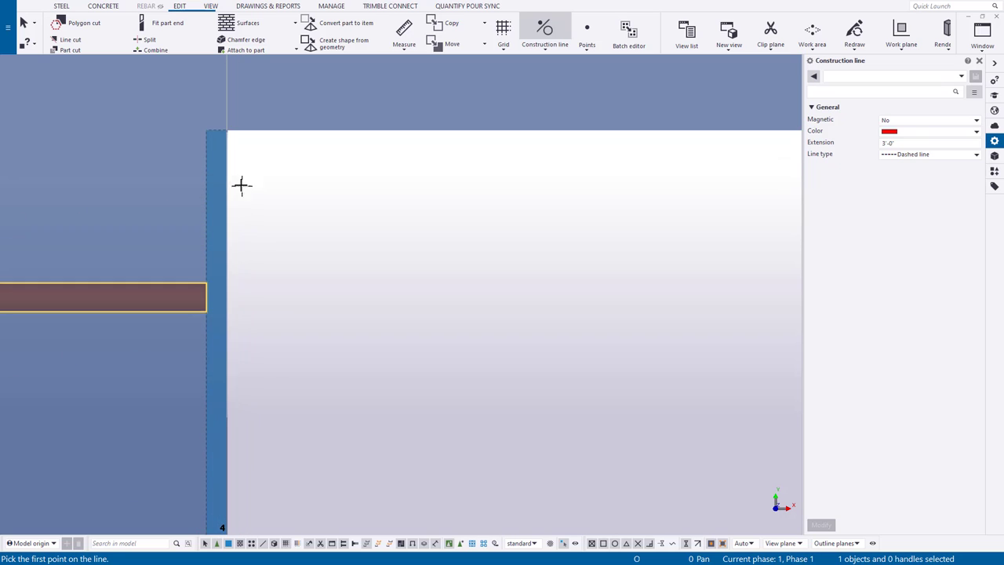
click(226, 132)
scroll(246, 189, down, 4)
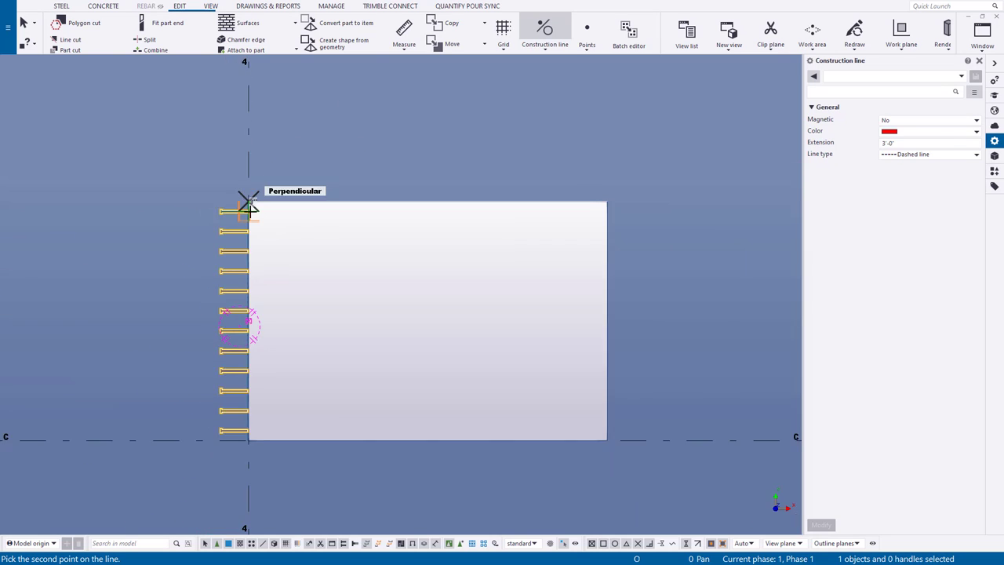
scroll(504, 385, up, 5)
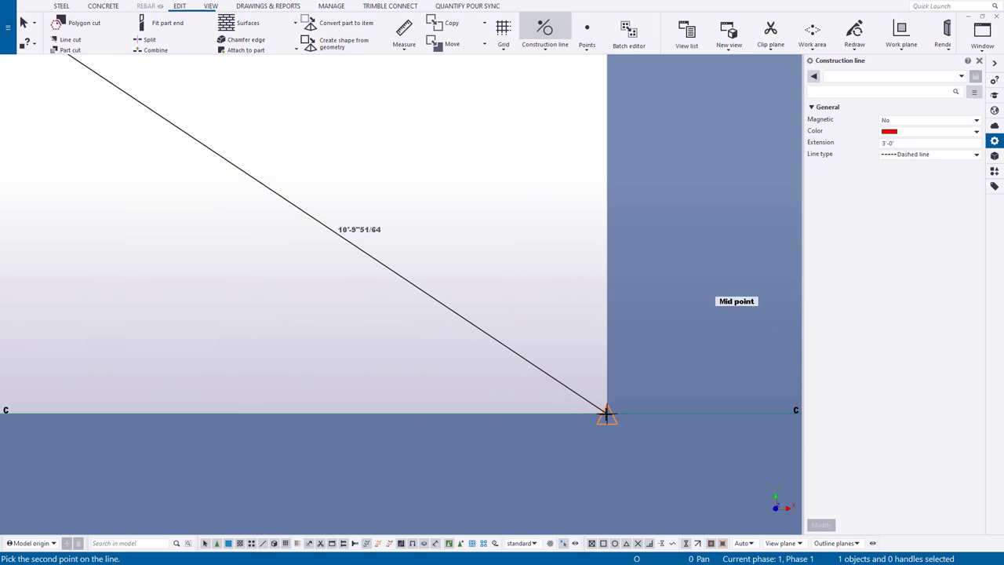
click(606, 413)
scroll(381, 262, down, 3)
scroll(381, 262, up, 3)
scroll(332, 365, down, 1)
right_click(327, 330)
click(357, 338)
Step: Select the edge plate and start a rotated copy of it, one copy at 180 degrees around Z
scroll(401, 333, down, 2)
click(408, 332)
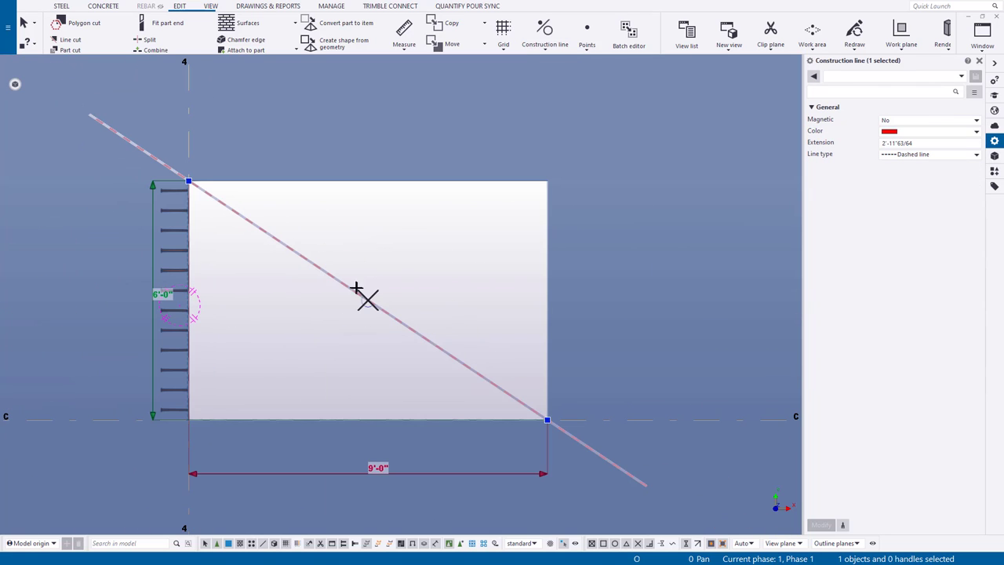
right_click(354, 219)
click(370, 225)
scroll(182, 218, up, 5)
click(189, 207)
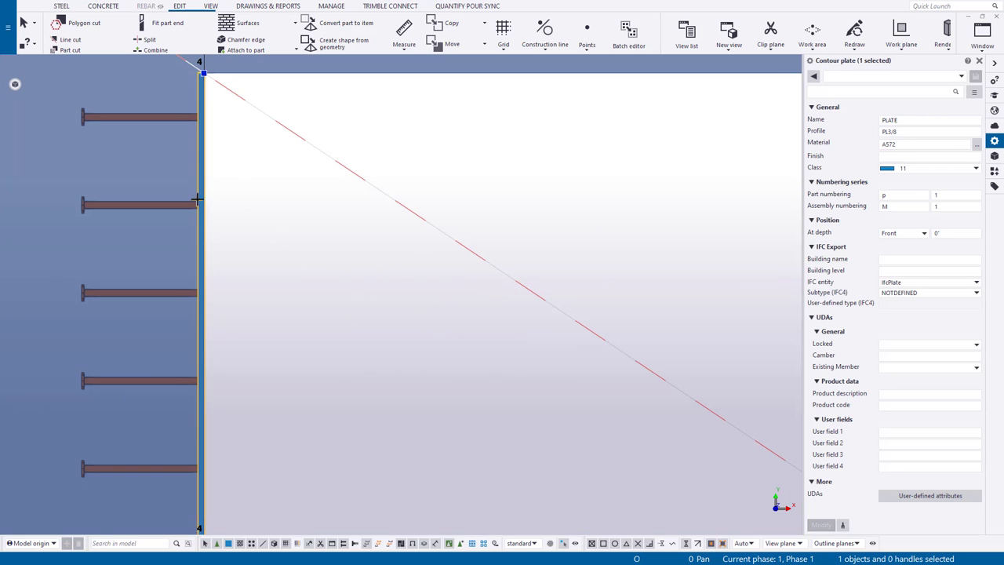
scroll(212, 100, up, 2)
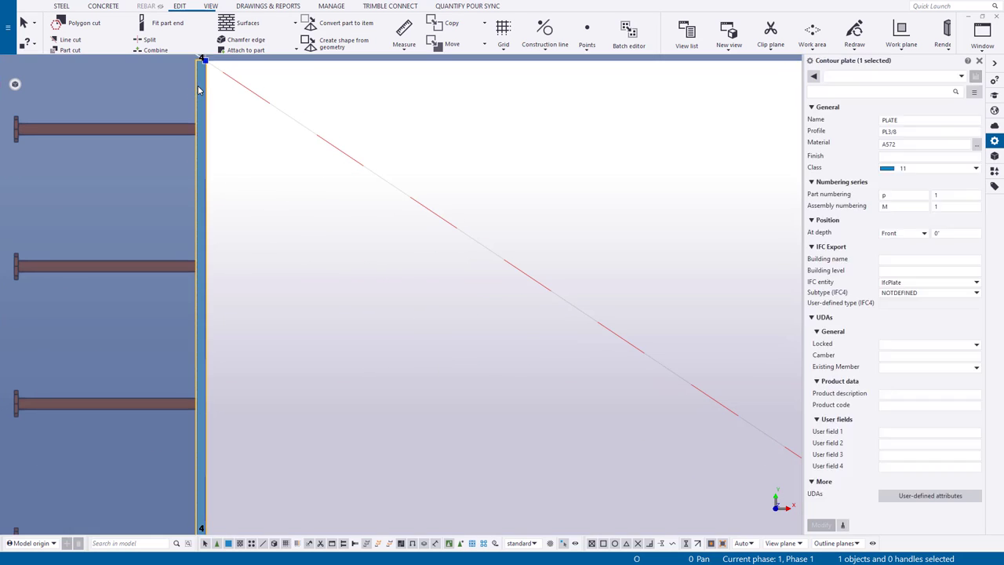
scroll(242, 190, down, 3)
right_click(272, 242)
mouse_move(376, 312)
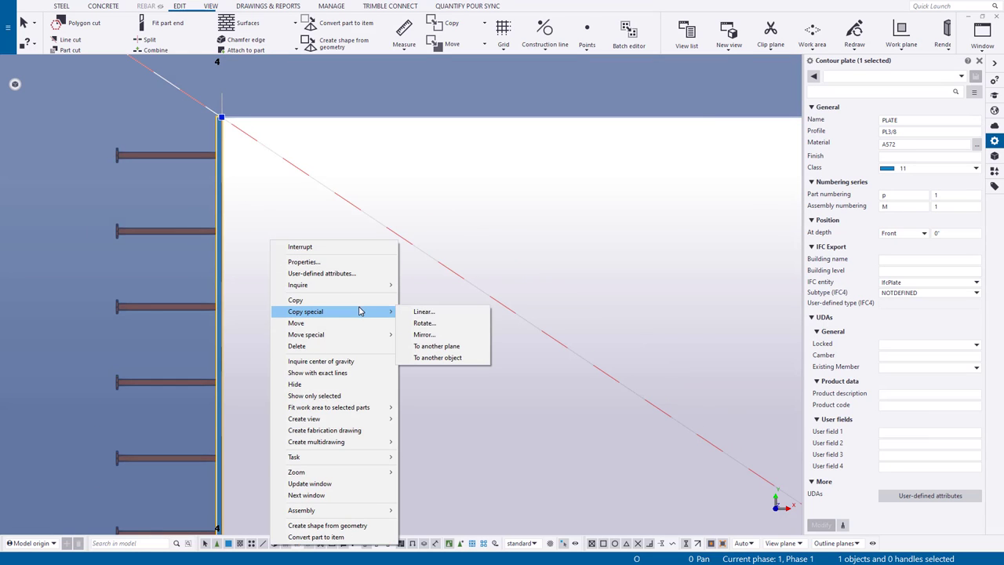
click(425, 325)
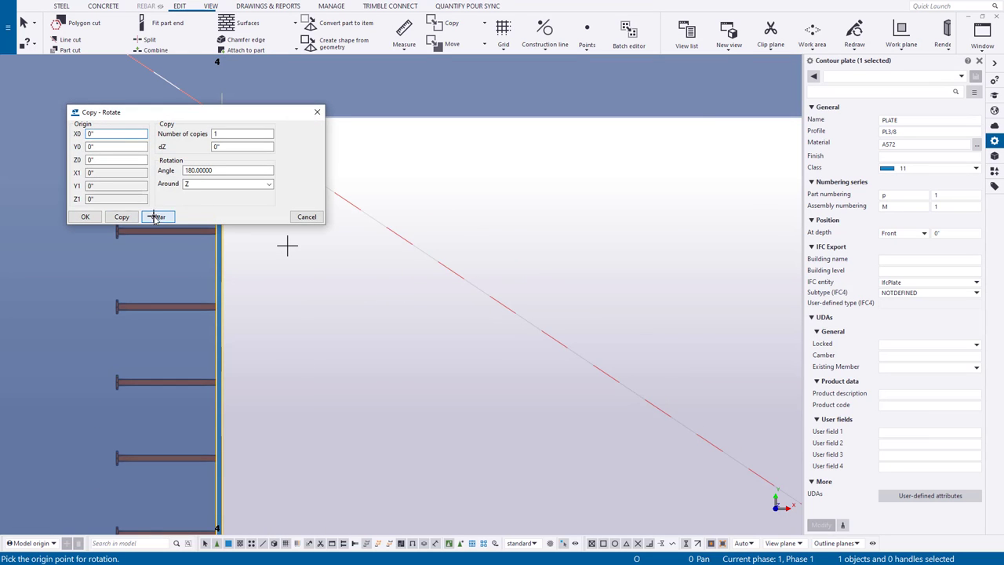
scroll(318, 296, down, 3)
scroll(321, 298, down, 3)
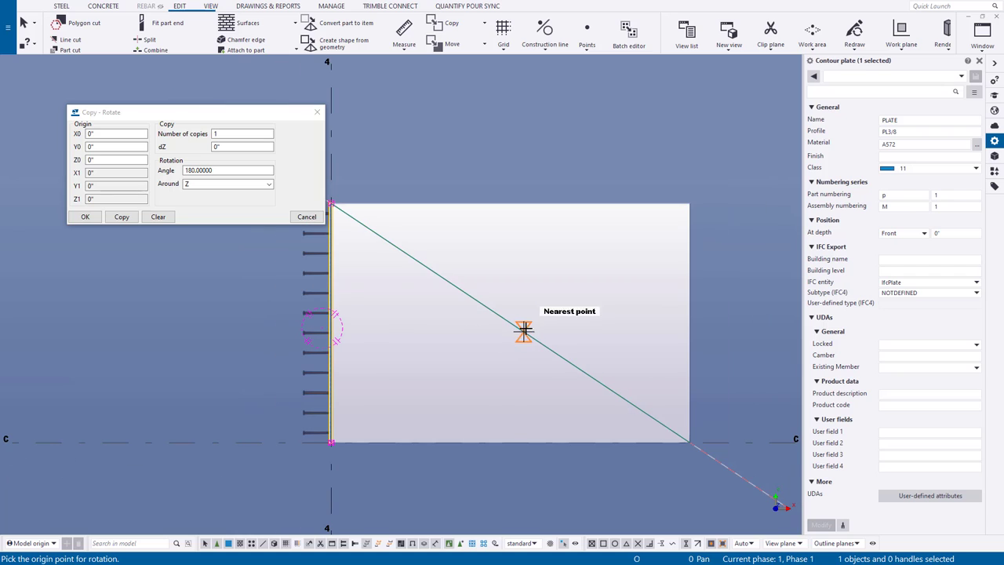
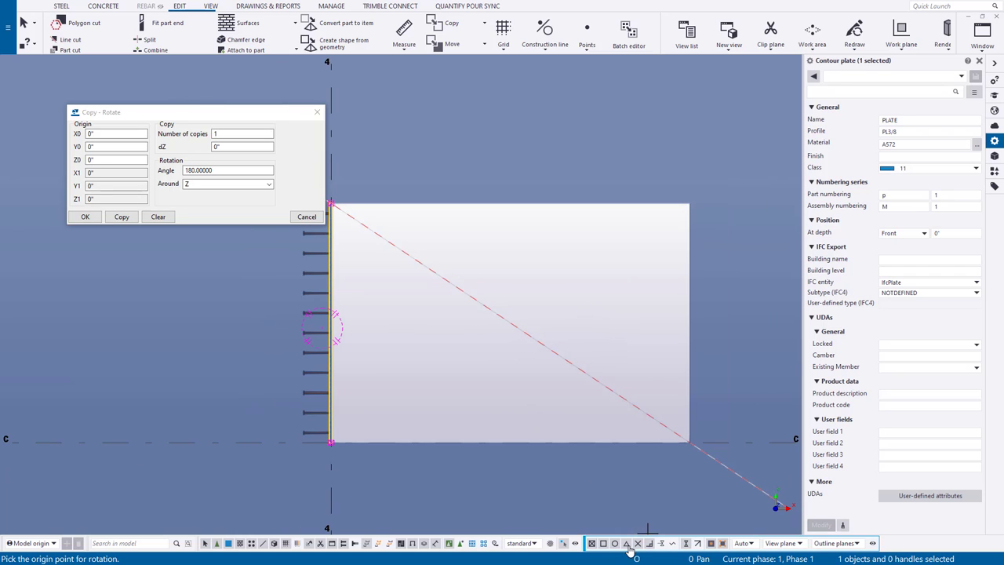
Step: Copy the grid 4 plate with its studs to the opposite side, rotated 180° around Z about the diagonal's midpoint
click(510, 322)
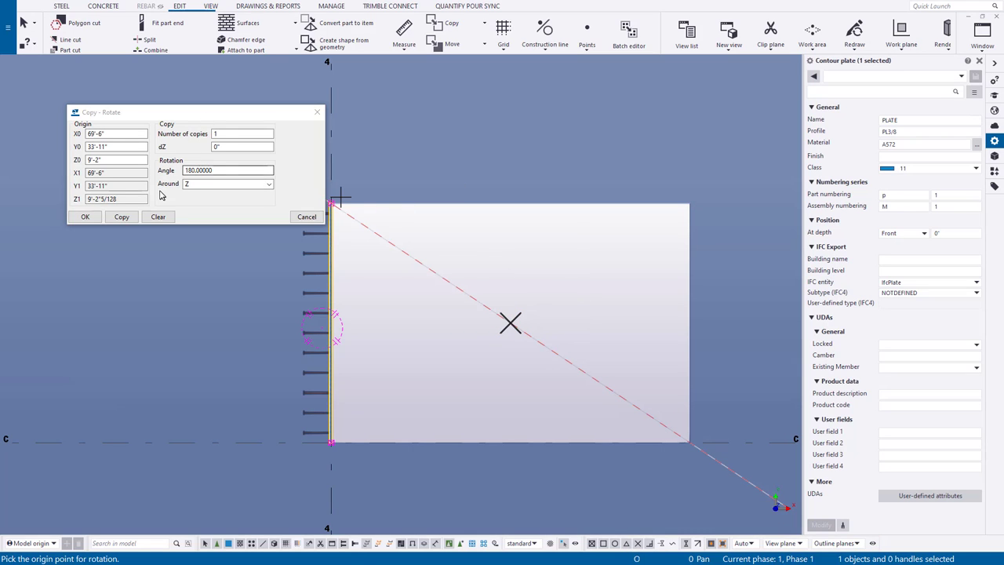
click(213, 171)
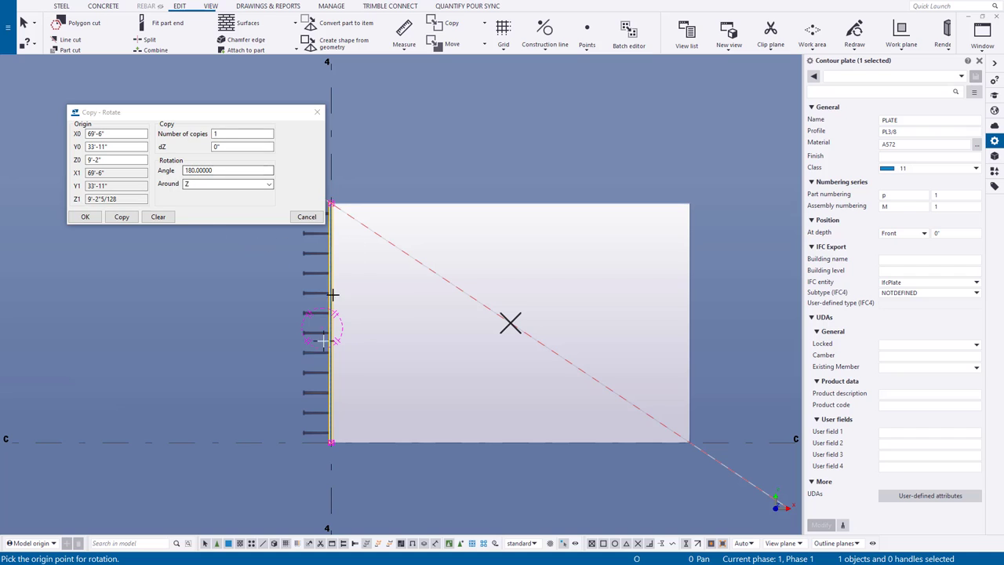
click(129, 220)
right_click(509, 242)
click(544, 251)
Step: Examine the rotated copy of the plate and its studs on the side opposite grid 4, in plan and in 3D
scroll(688, 216, up, 4)
middle_drag(726, 212, 559, 239)
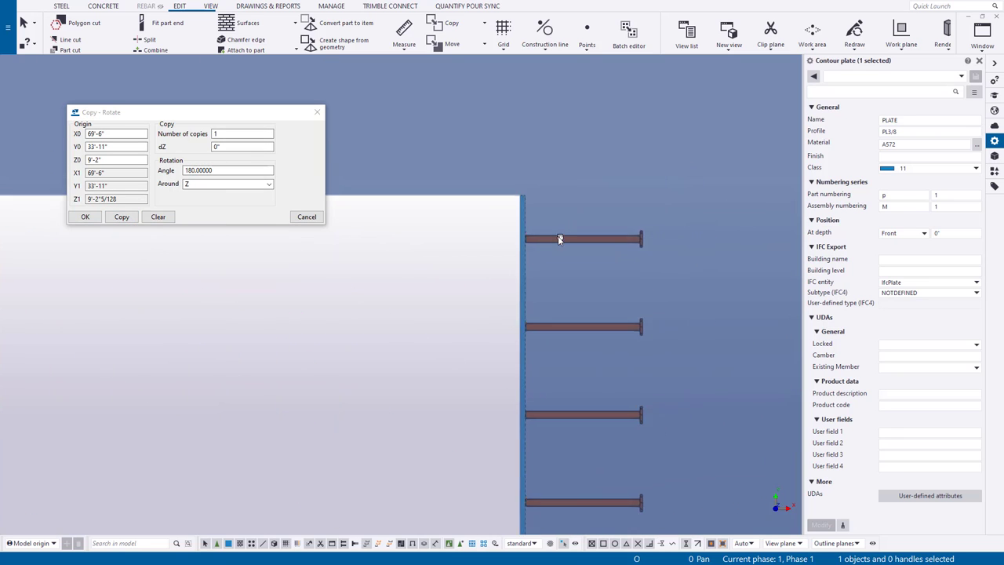
scroll(572, 257, up, 3)
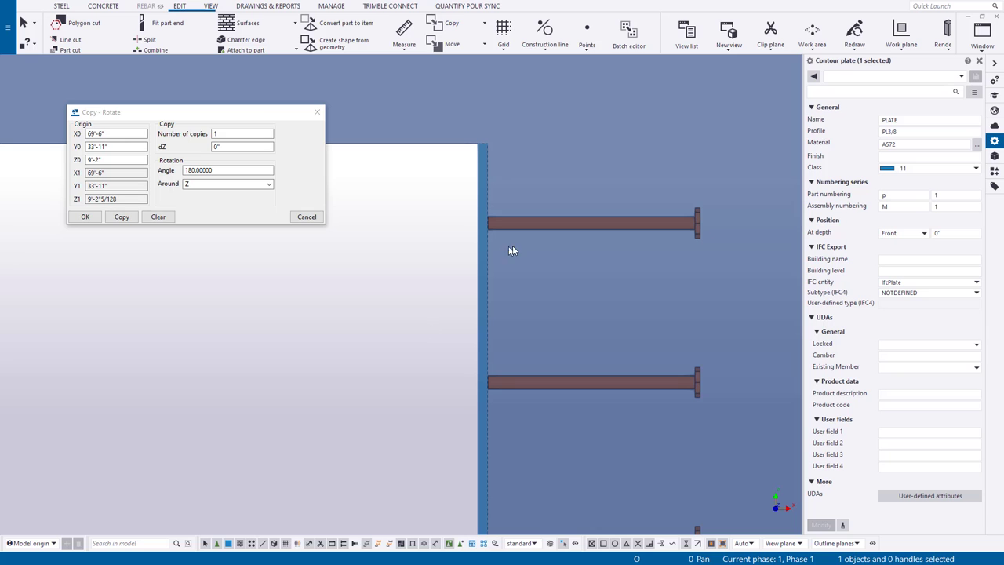
scroll(456, 285, down, 3)
middle_drag(402, 319, 562, 277)
scroll(562, 277, down, 2)
middle_drag(496, 344, 618, 276)
scroll(618, 276, down, 2)
middle_drag(148, 368, 333, 329)
middle_drag(314, 399, 349, 348)
scroll(350, 349, down, 2)
middle_drag(280, 403, 336, 404)
middle_drag(413, 295, 423, 311)
middle_drag(455, 310, 486, 303)
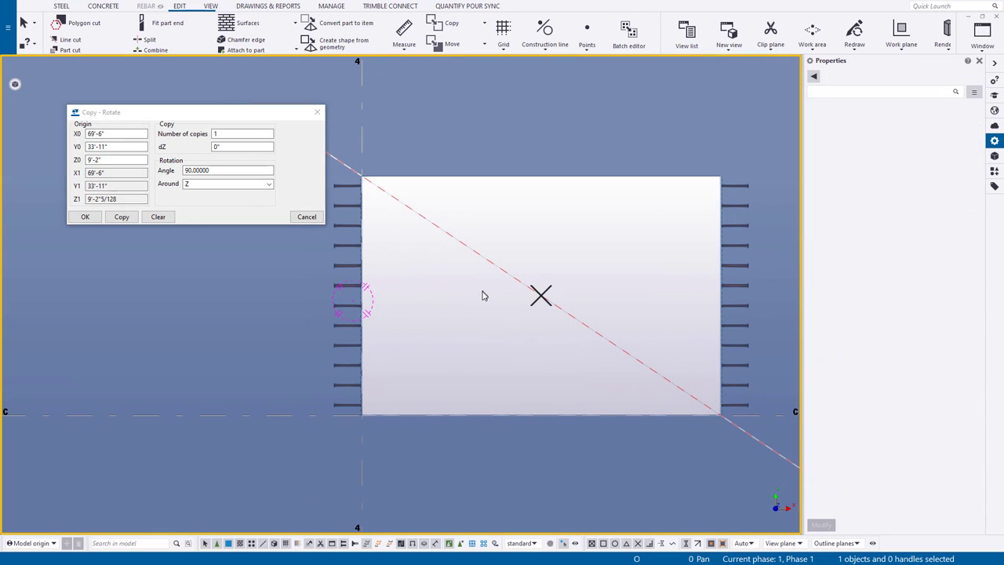
Step: Deselect the diagonal construction line, clear the Copy - Rotate values and close the dialog
click(491, 263)
scroll(477, 294, down, 1)
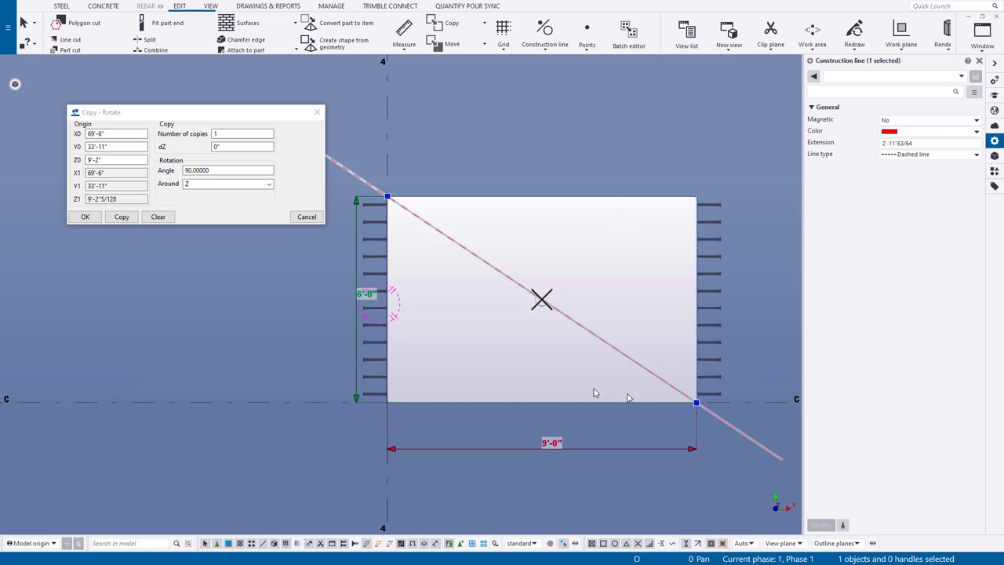
scroll(383, 194, up, 4)
scroll(601, 277, down, 3)
middle_drag(600, 277, 586, 231)
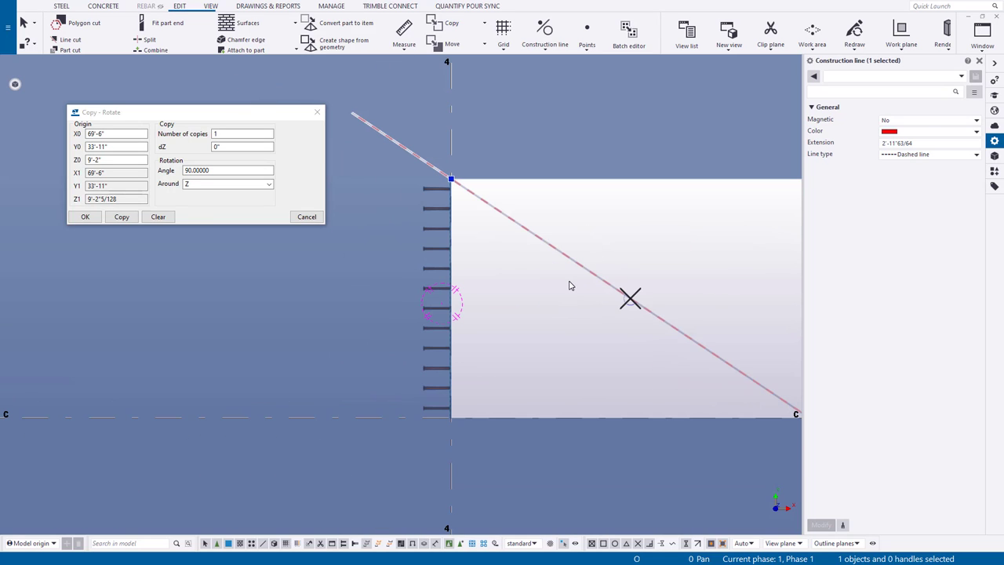
middle_drag(671, 245, 606, 219)
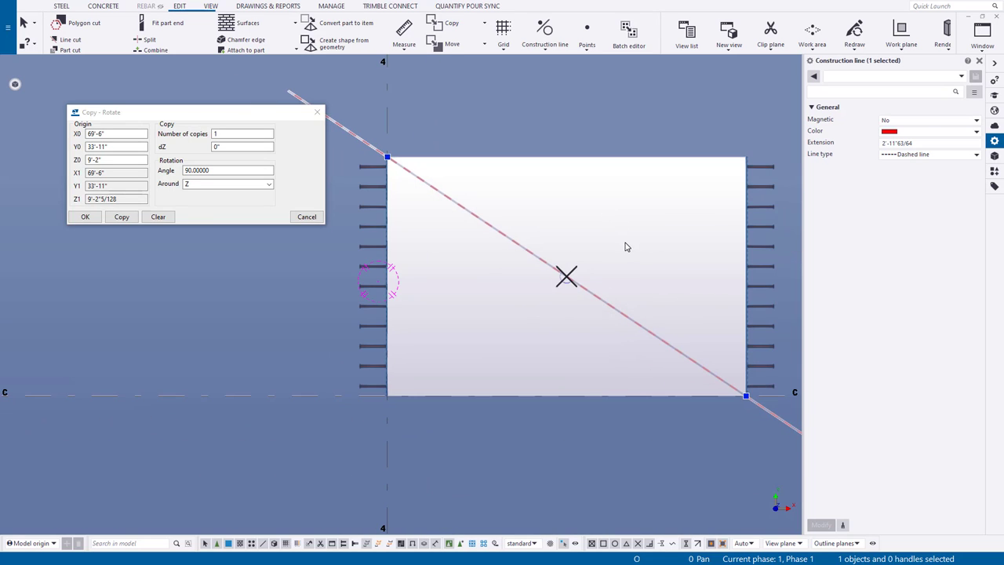
key(Delete)
click(502, 371)
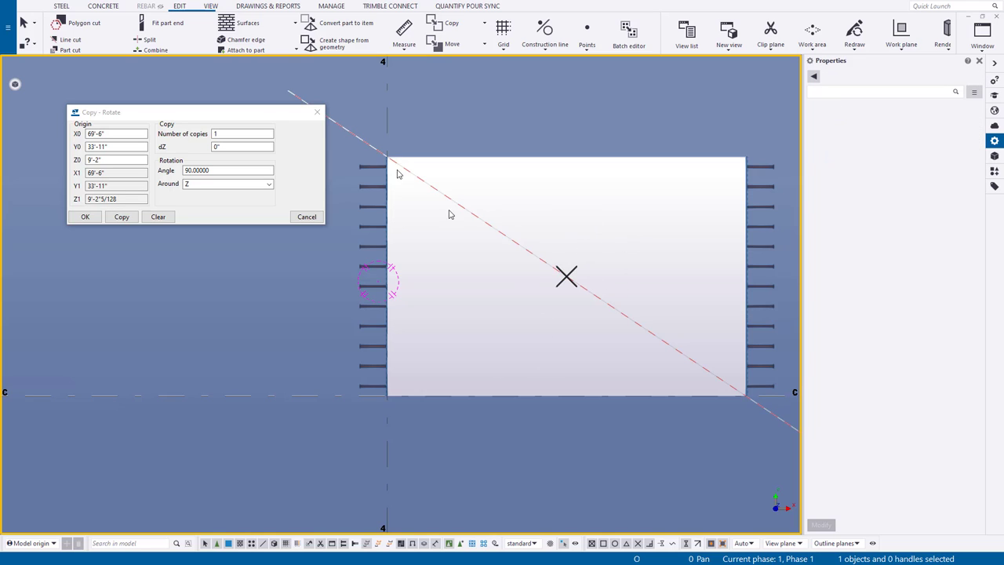
click(155, 221)
click(316, 112)
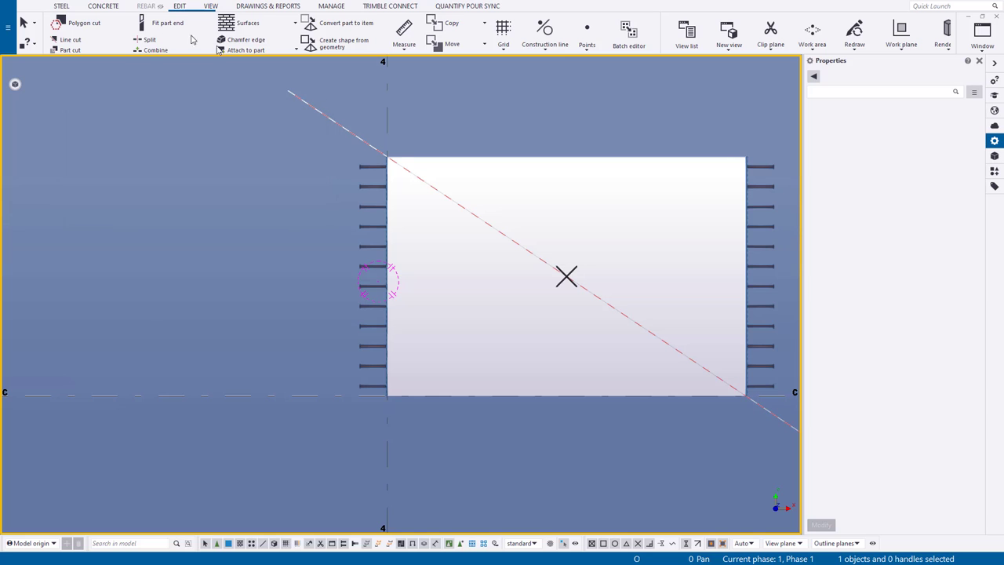
Step: Model a PL3/8 A572 contour plate along the opening edge opposite grid C, picking the four corners of the slab face
click(61, 5)
click(126, 33)
scroll(466, 148, up, 5)
scroll(337, 267, up, 4)
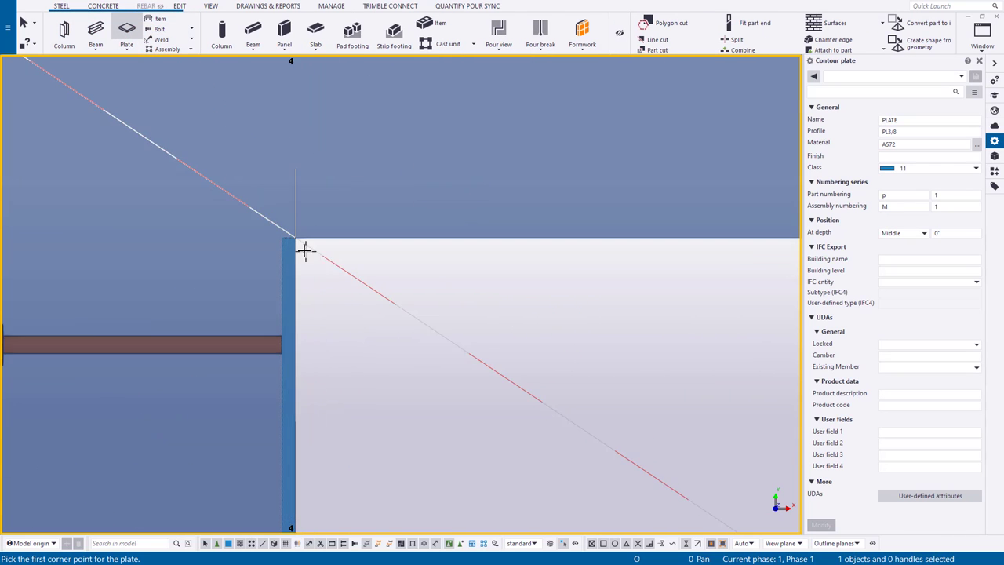
scroll(293, 235, down, 2)
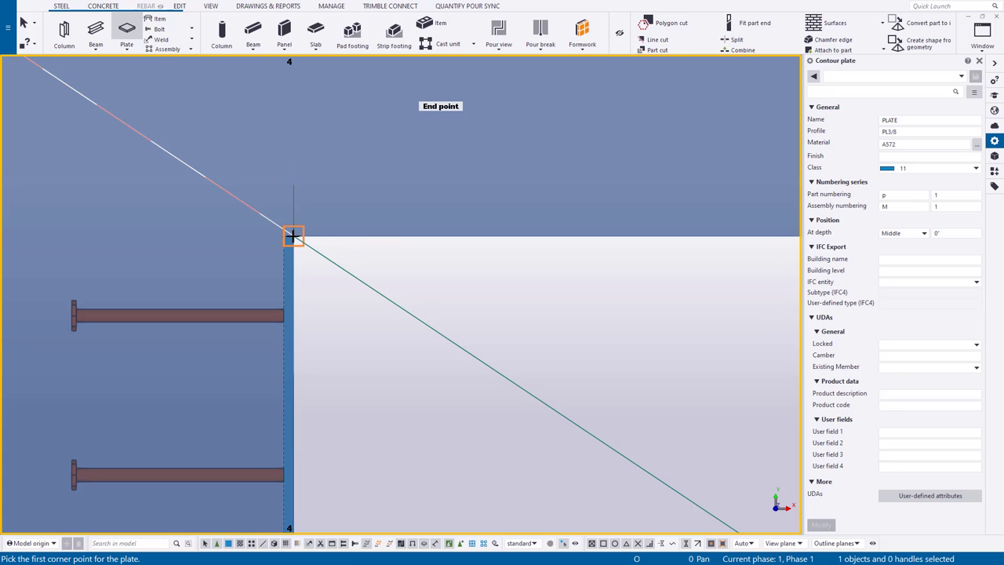
click(294, 236)
middle_drag(666, 258, 572, 215)
click(584, 196)
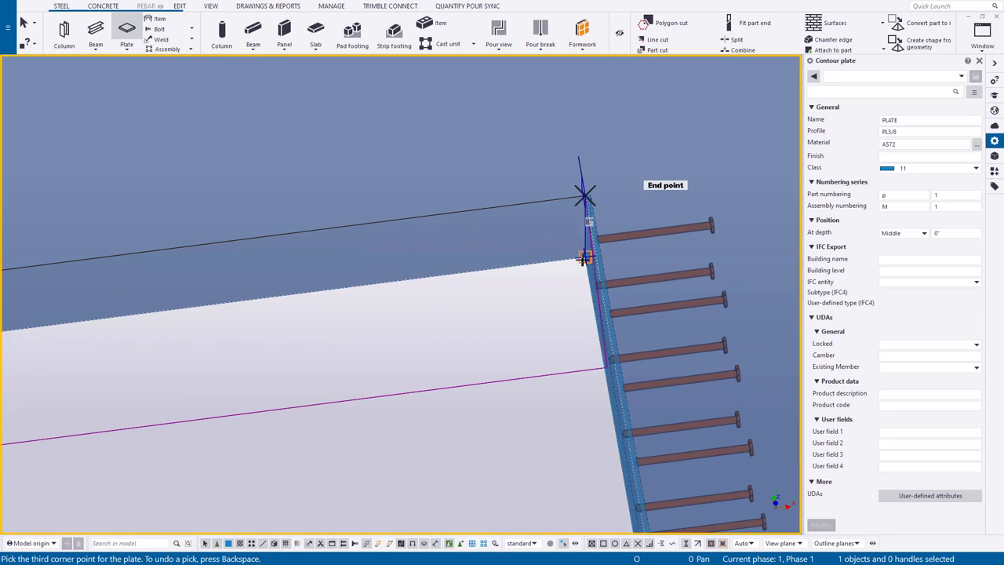
click(585, 257)
middle_drag(247, 360, 687, 273)
middle_drag(65, 332, 598, 282)
middle_drag(65, 353, 271, 336)
ctrl+middle_drag(220, 299, 149, 302)
click(209, 301)
click(209, 300)
middle_click(246, 354)
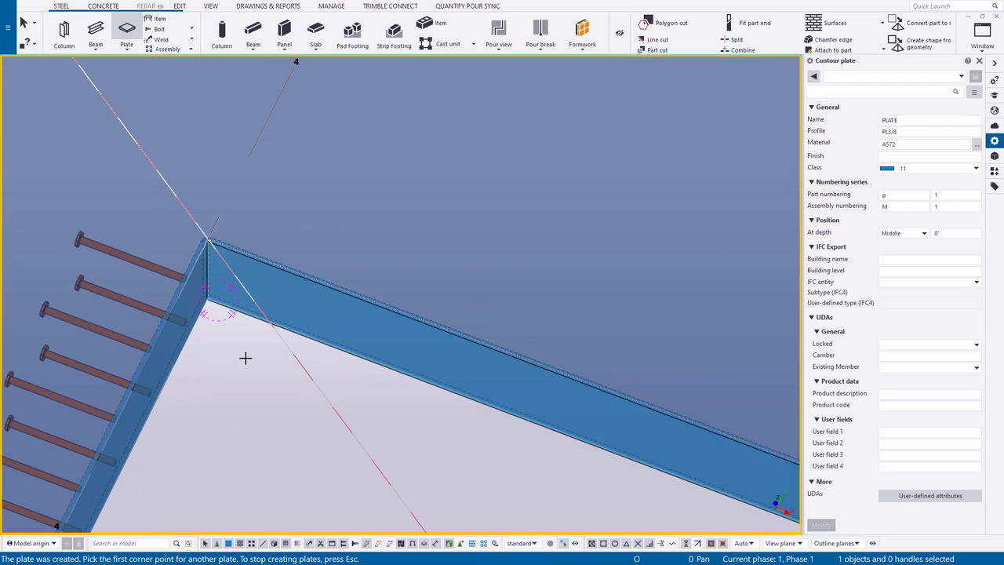
right_click(246, 354)
click(333, 364)
Step: Set the new contour plate's depth position to Front so it sits outside the opening face
scroll(265, 317, up, 4)
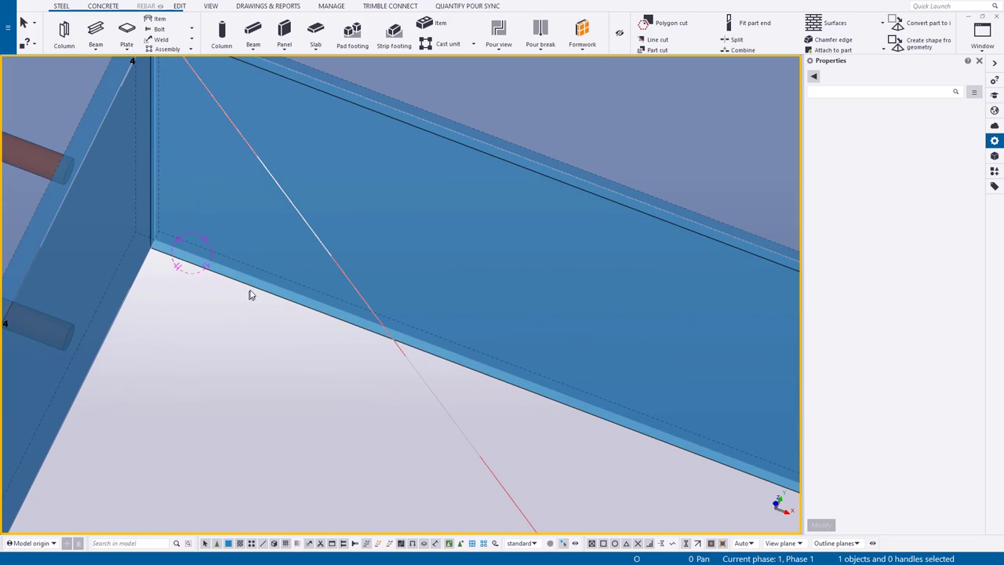
click(252, 291)
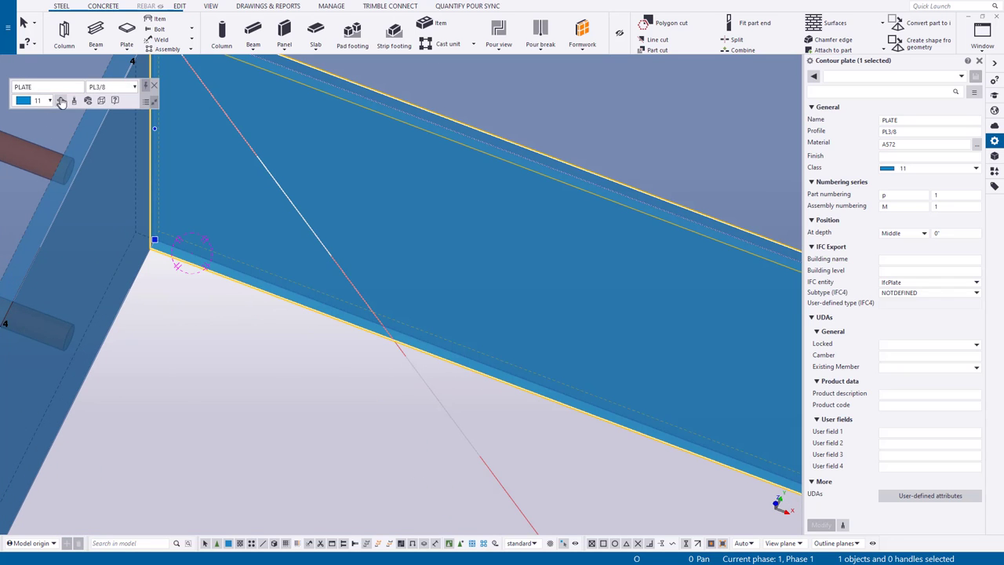
click(60, 102)
click(64, 118)
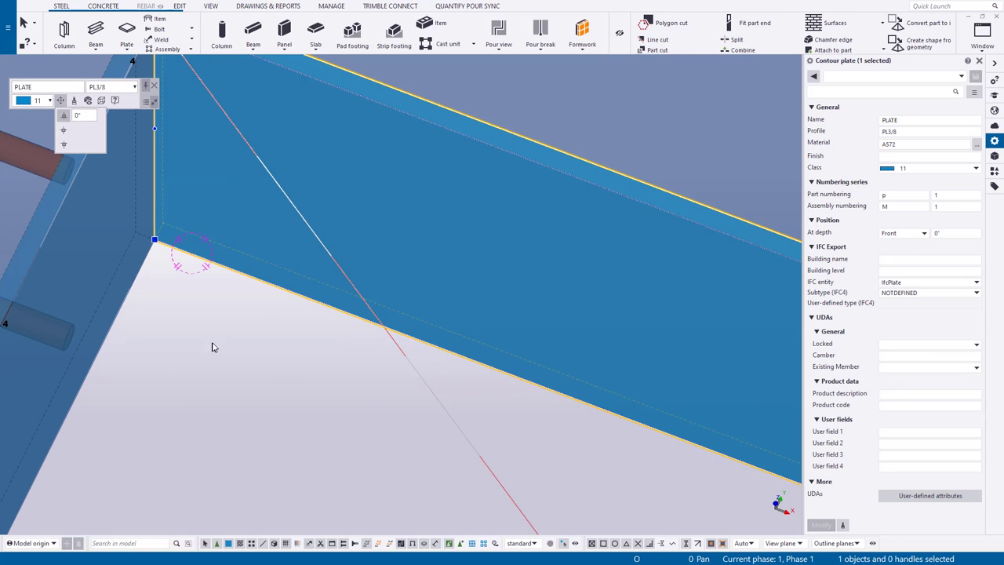
scroll(246, 363, down, 2)
click(305, 374)
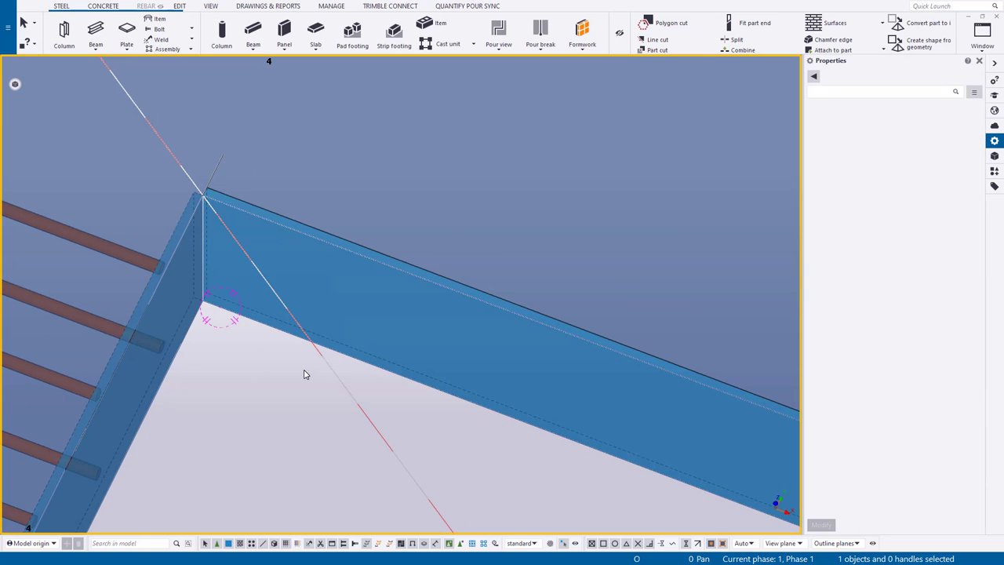
Step: Extend the new plate's grid 4 end by 3/8" to the outer face of the grid 4 plate
key(ctrl+p)
scroll(244, 275, up, 6)
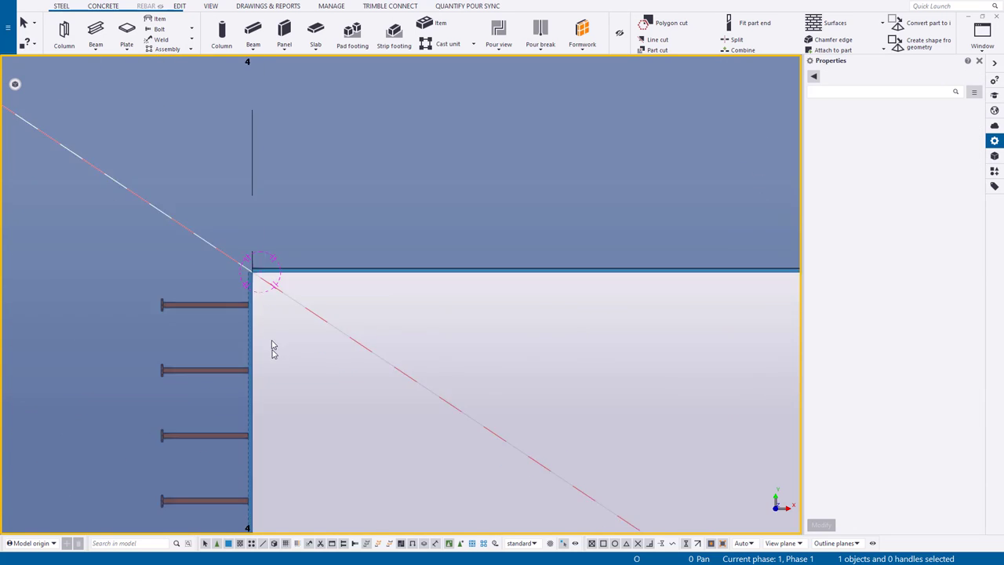
click(246, 236)
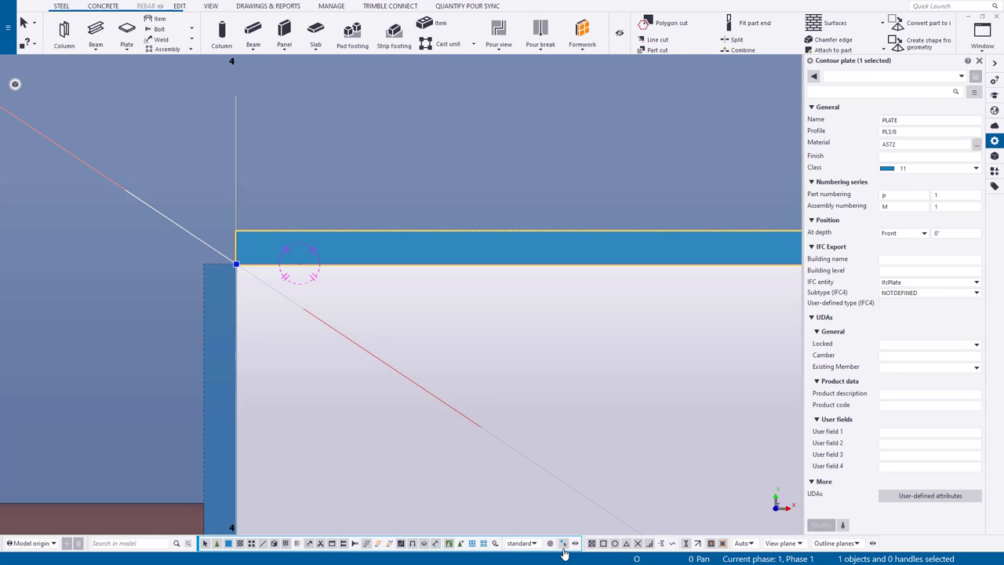
scroll(197, 279, up, 2)
scroll(244, 278, up, 1)
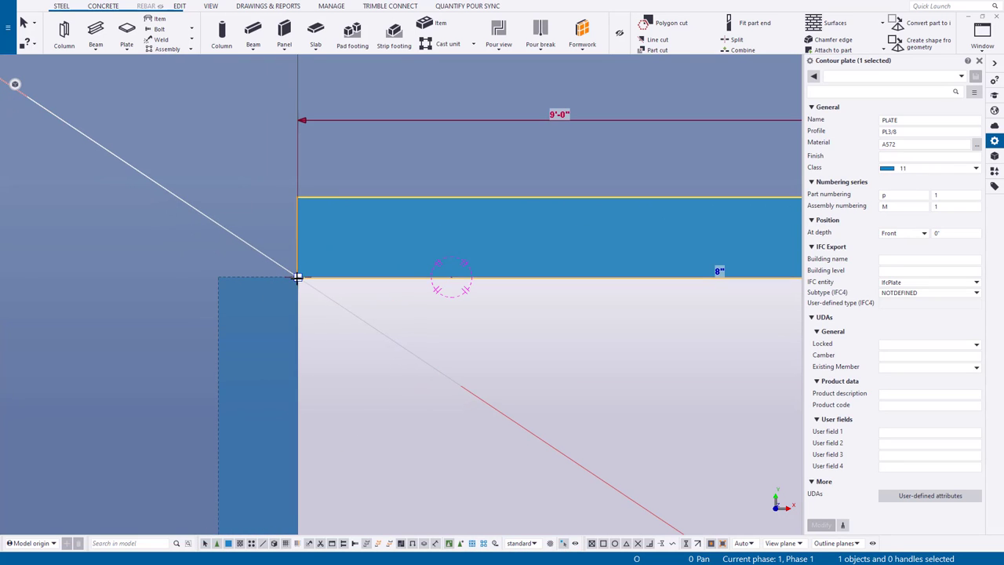
drag(298, 278, 218, 277)
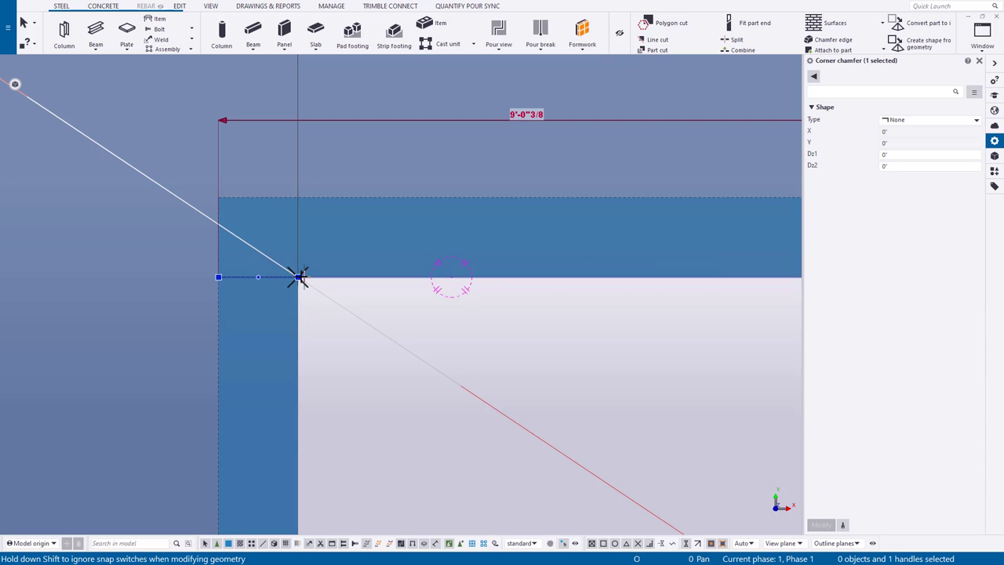
ctrl+middle_drag(297, 278, 252, 257)
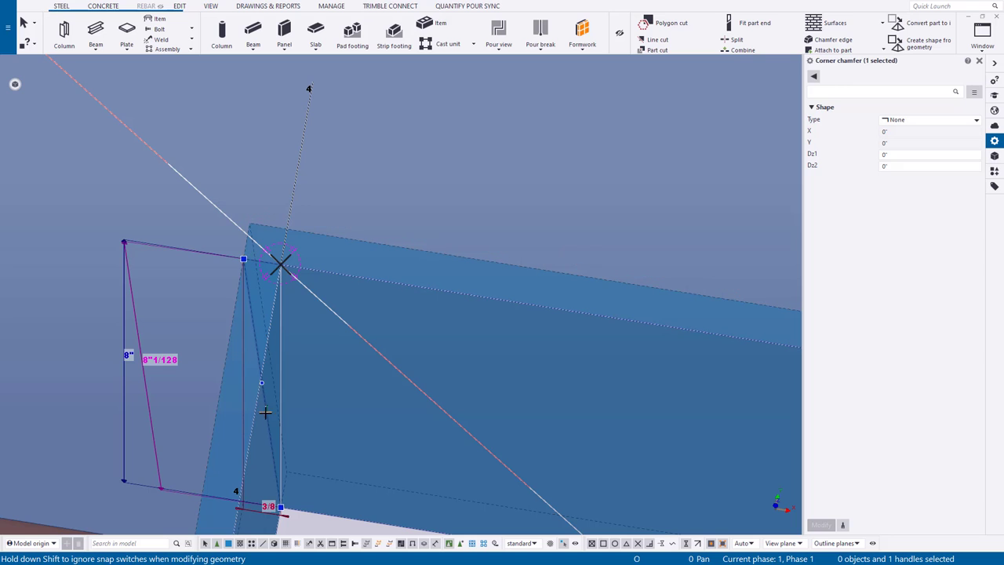
key(ctrl+p)
scroll(177, 221, up, 10)
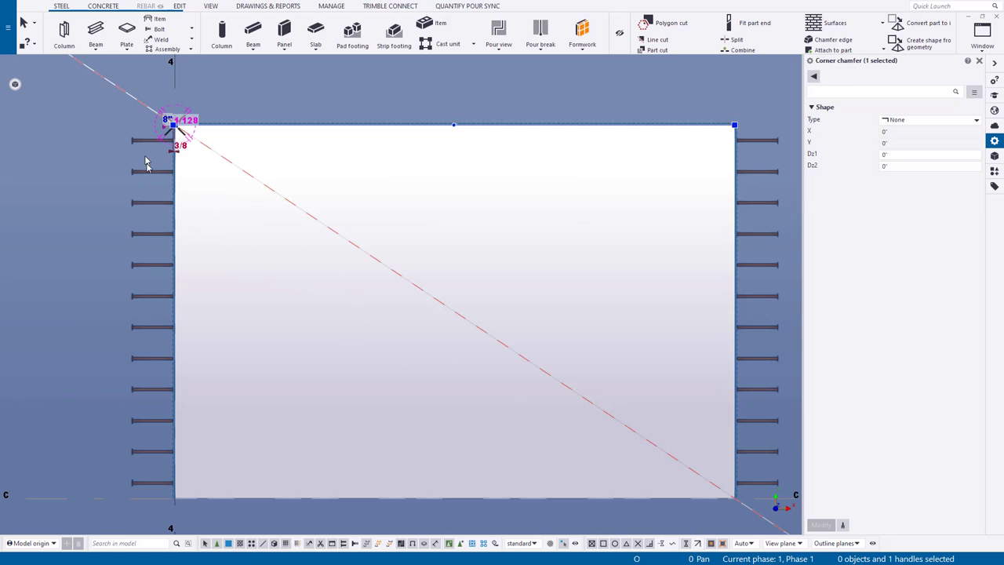
drag(189, 127, 169, 126)
Step: Extend the plate's other end to the outer face of the copied side plate, for a 9'-0 3/4" overall length
scroll(338, 189, down, 2)
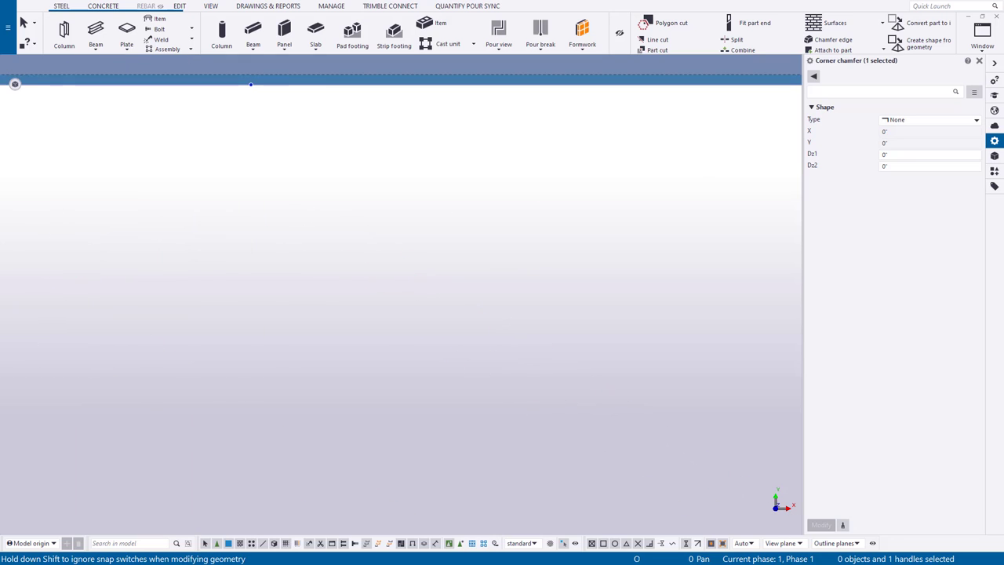
middle_drag(647, 233, 66, 312)
middle_drag(651, 253, 100, 303)
scroll(675, 215, up, 4)
scroll(586, 211, up, 1)
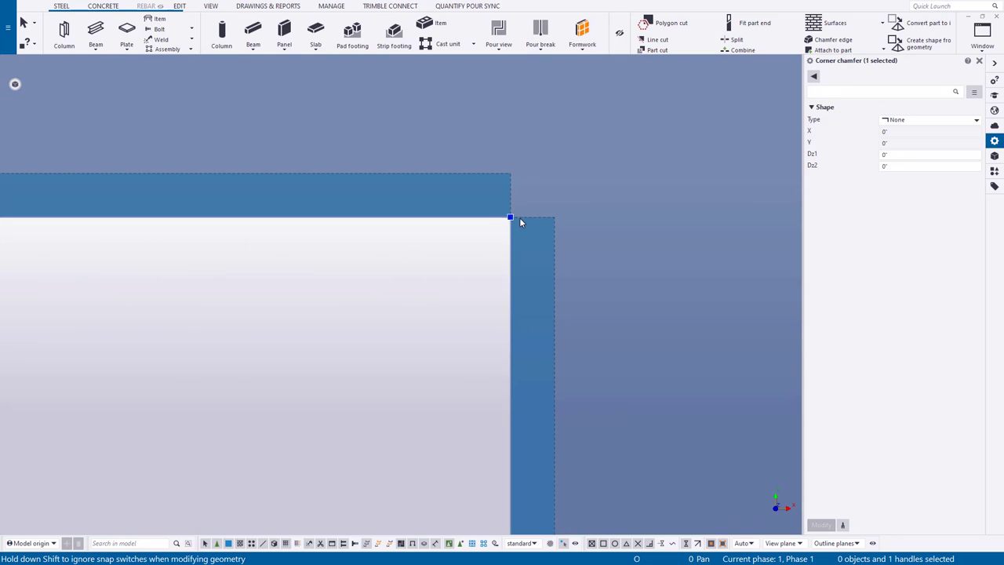
drag(511, 216, 553, 216)
scroll(549, 211, down, 4)
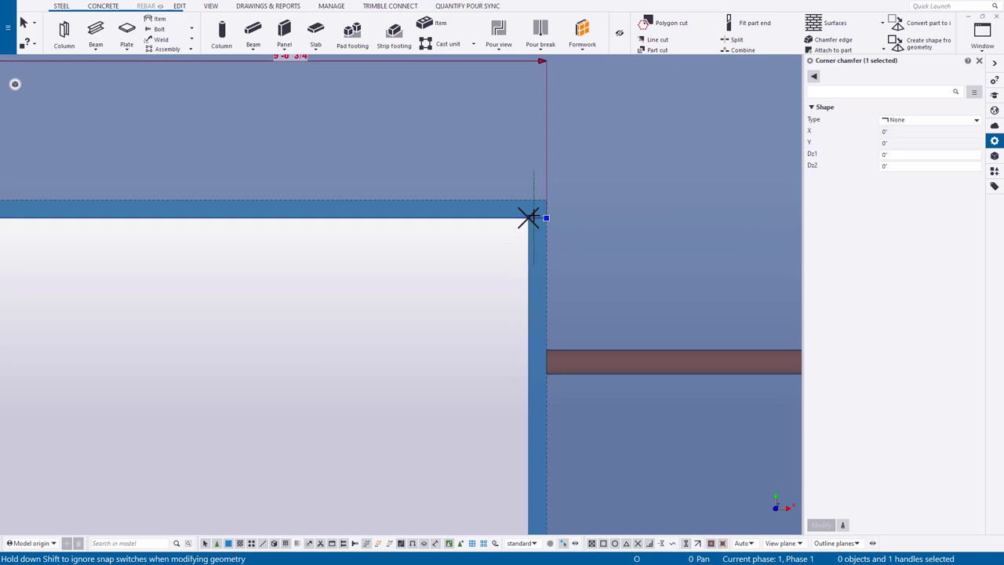
Step: Examine the liner plates and studs around the slab opening at grids 4 and C in plan
scroll(343, 207, down, 1)
ctrl+middle_drag(343, 206, 435, 140)
scroll(301, 259, down, 4)
middle_drag(301, 259, 398, 248)
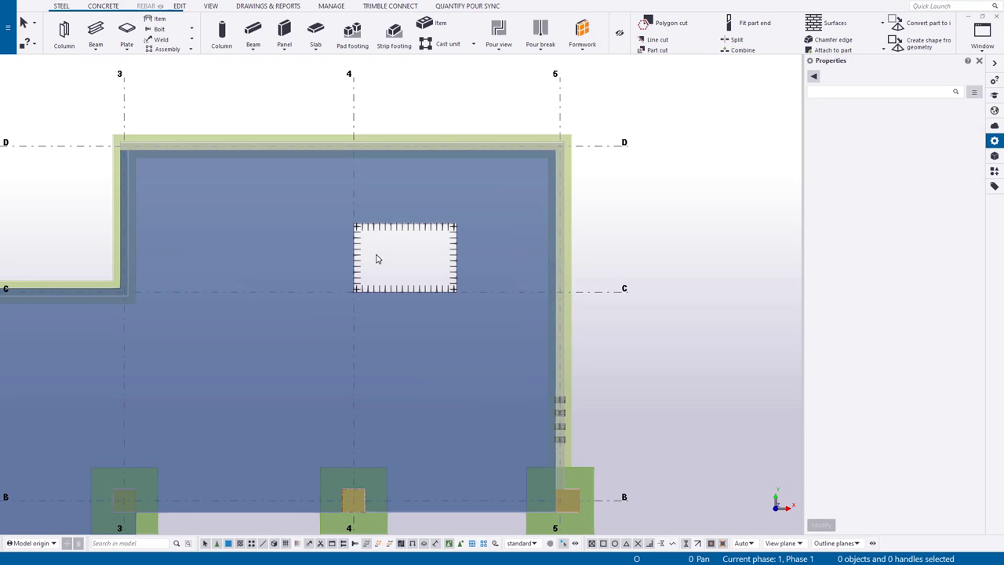
scroll(413, 251, up, 4)
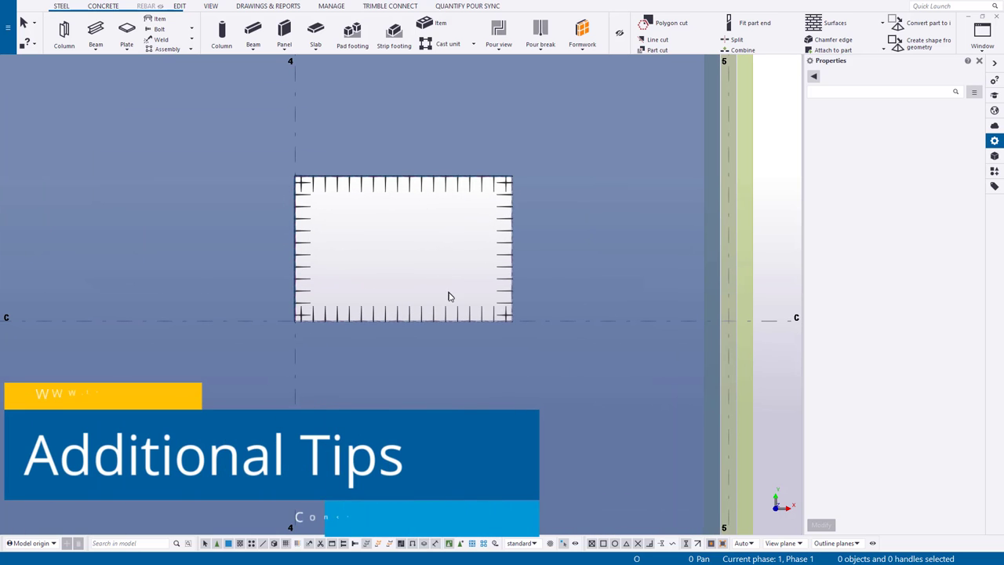
middle_drag(450, 298, 435, 245)
scroll(279, 124, up, 1)
scroll(280, 126, up, 5)
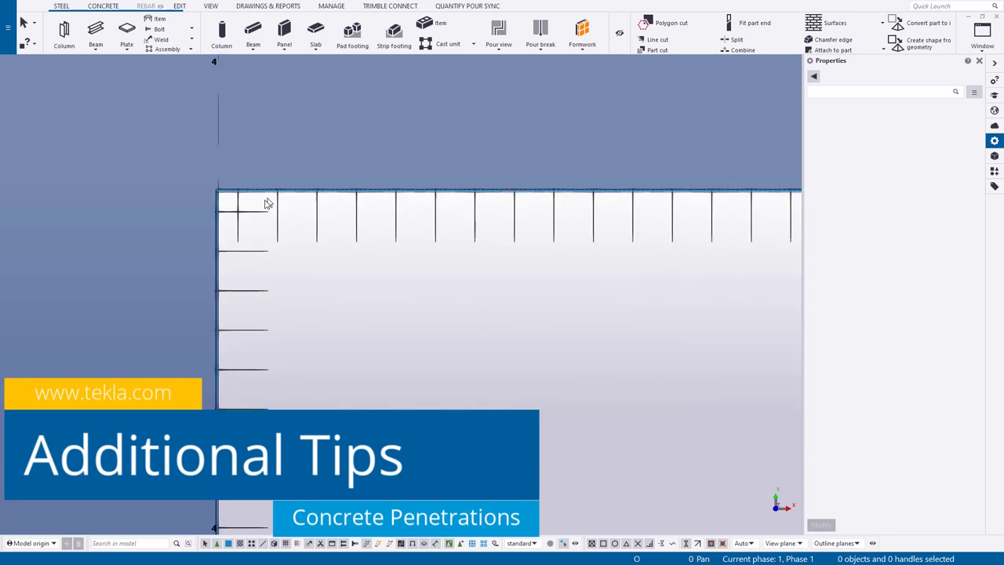
scroll(218, 203, down, 8)
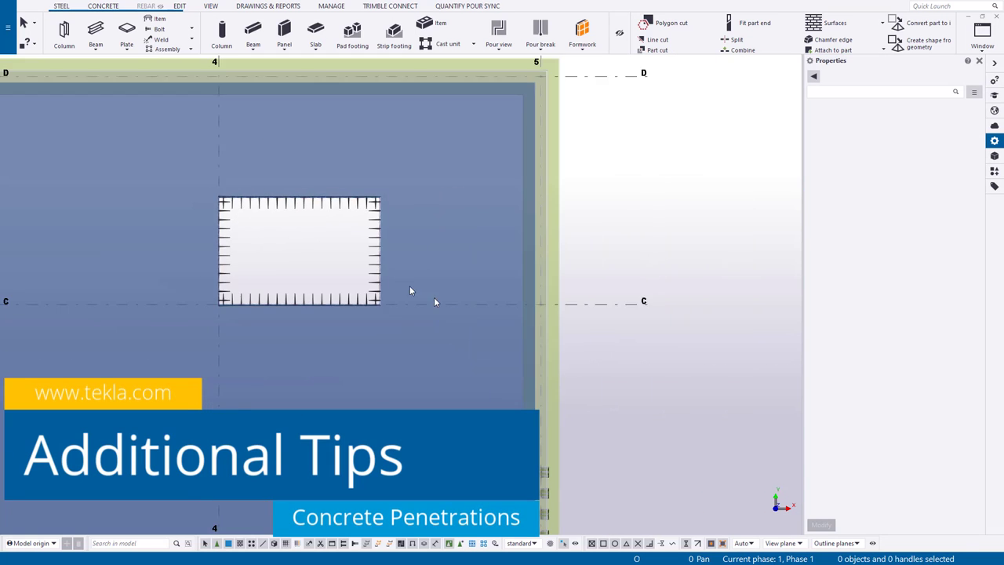
Step: Examine the row of round sleeve penetrations in the grid 5 wall in 3D
middle_drag(460, 320, 430, 178)
scroll(499, 341, up, 2)
ctrl+middle_drag(499, 342, 645, 211)
scroll(646, 211, up, 1)
ctrl+middle_drag(549, 339, 469, 359)
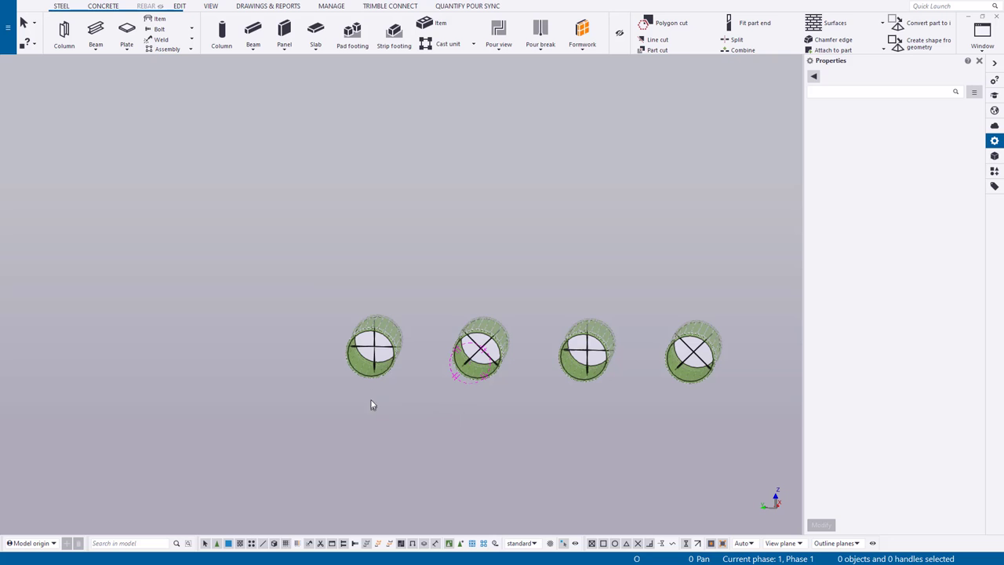
scroll(373, 396, up, 3)
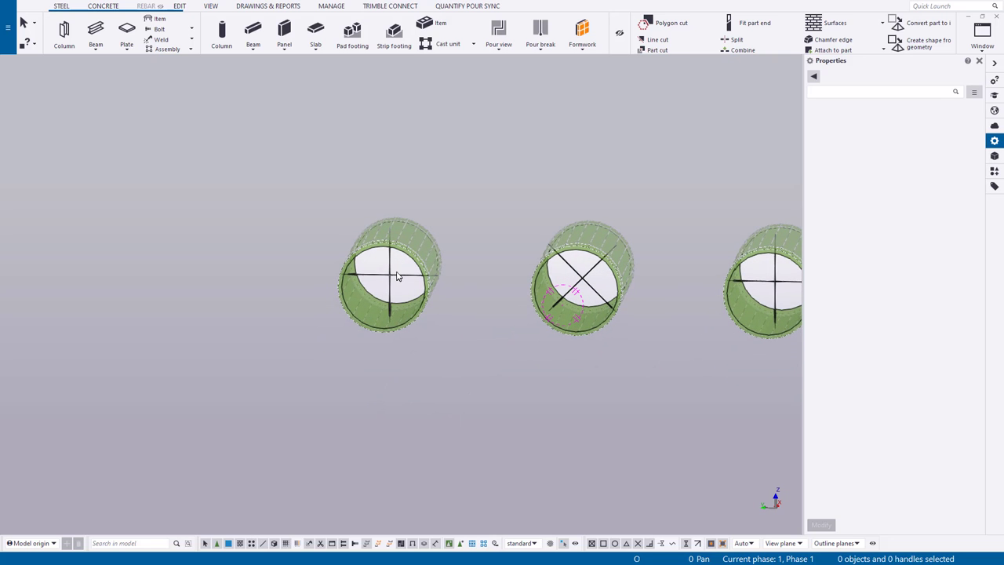
scroll(407, 273, down, 2)
ctrl+middle_drag(413, 274, 532, 296)
middle_drag(300, 356, 553, 278)
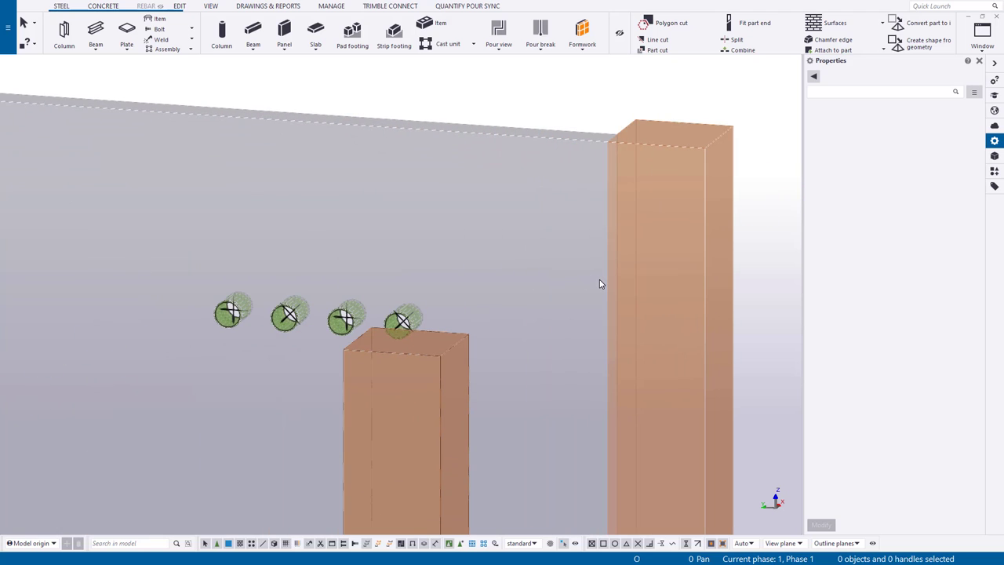
Step: Set the 3d view's representation of bolts to Exact, with the model shown in plan, and update the view
key(ctrl+p)
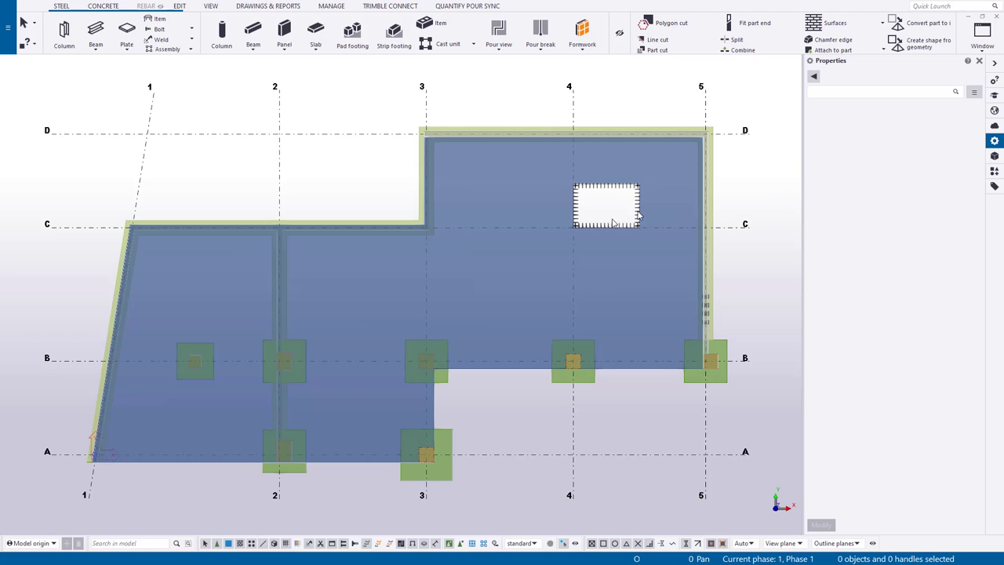
middle_drag(647, 213, 489, 227)
scroll(480, 201, up, 3)
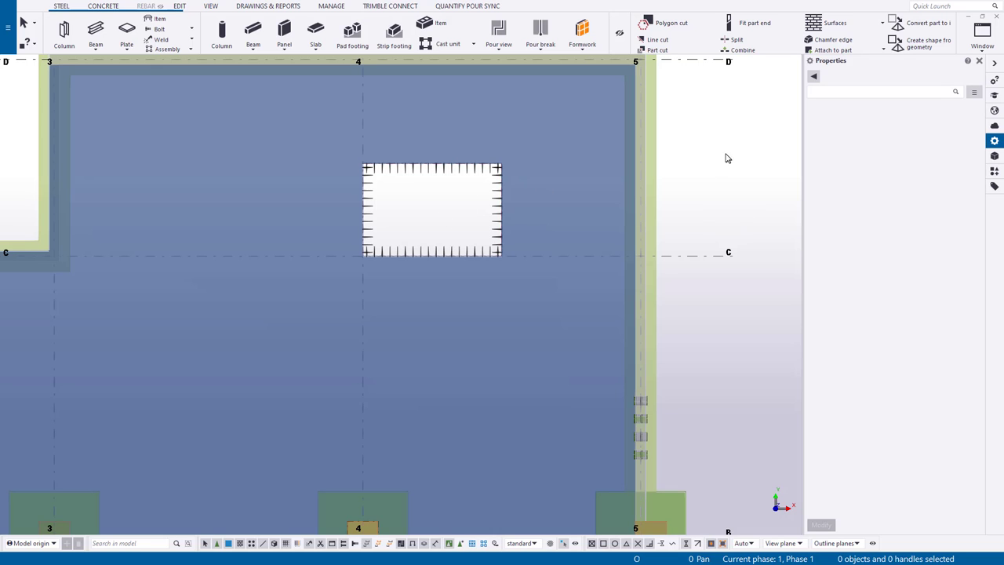
click(209, 7)
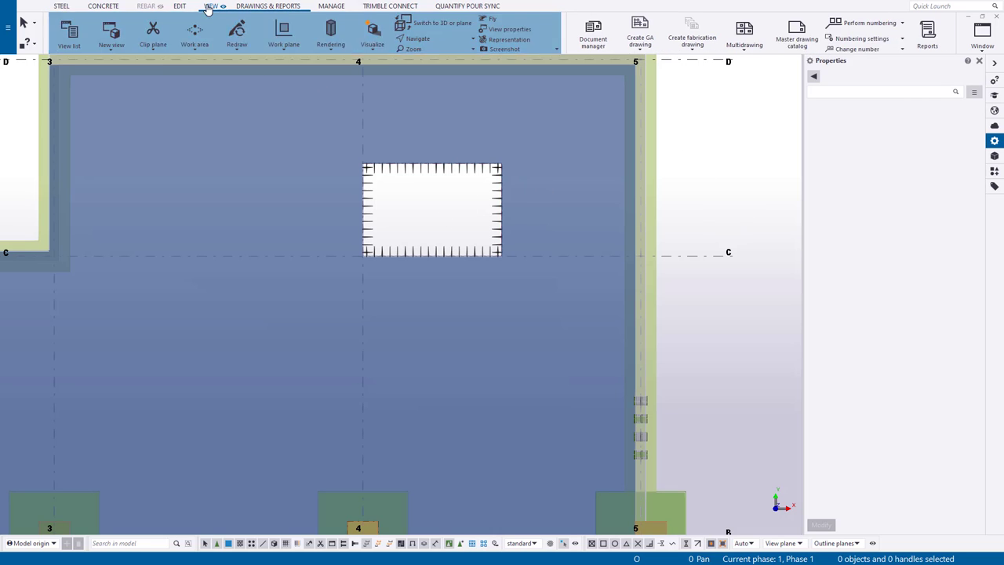
click(495, 30)
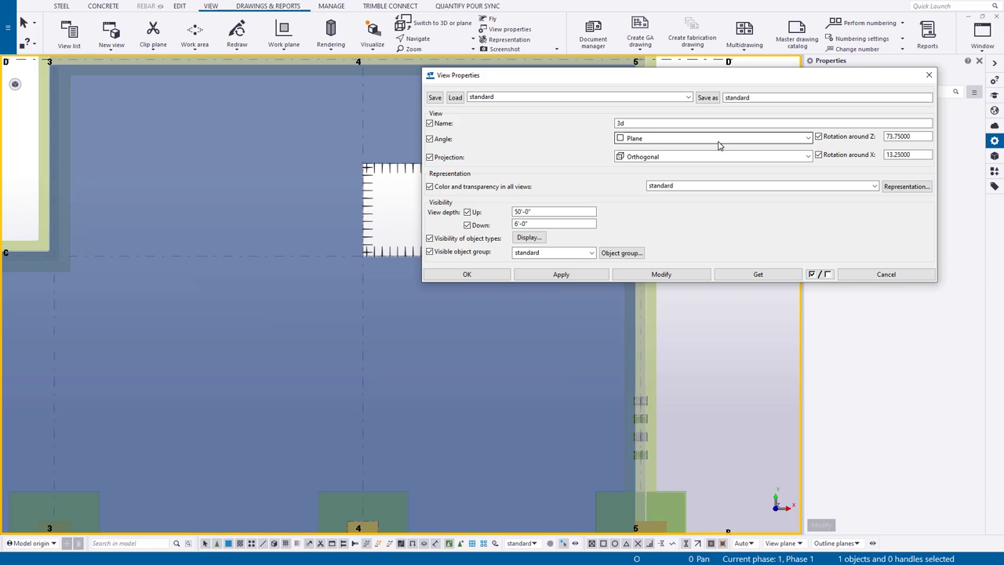
click(533, 241)
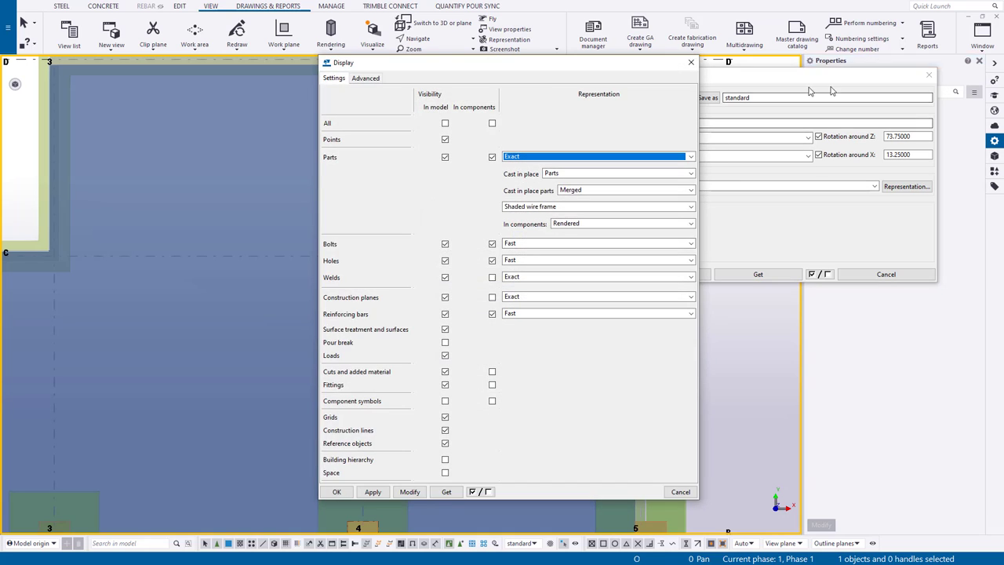
drag(597, 68, 352, 76)
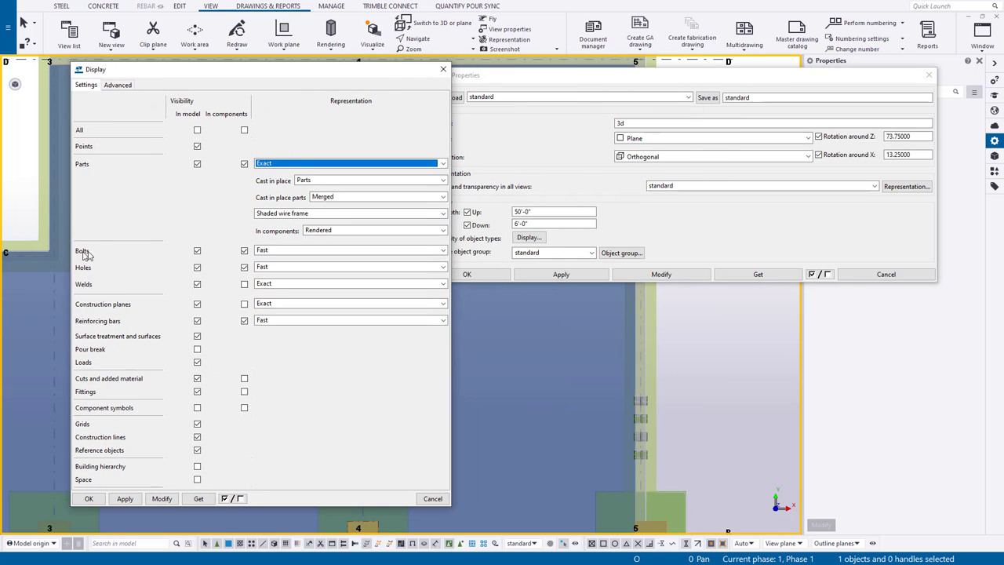
click(272, 251)
click(310, 270)
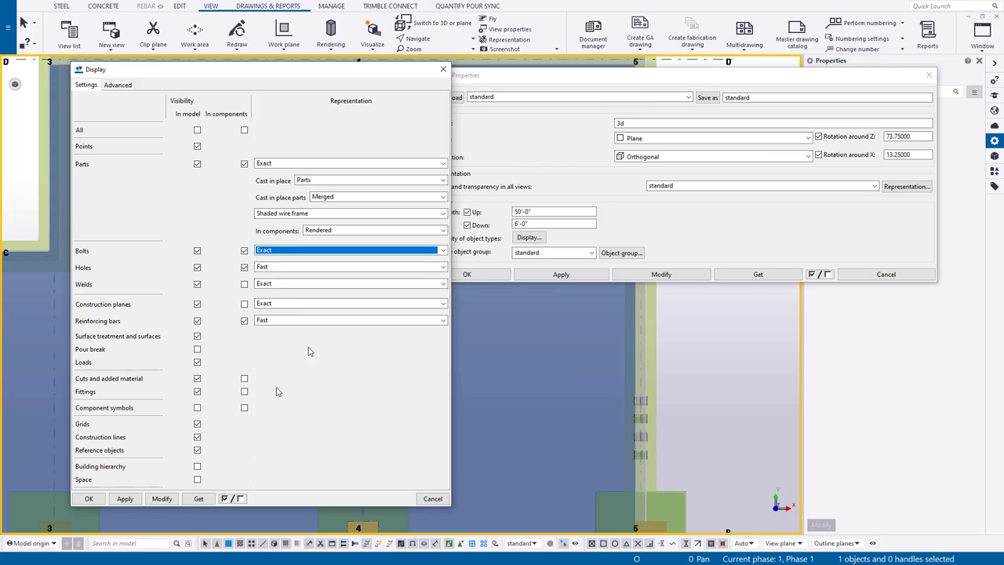
click(125, 499)
click(161, 499)
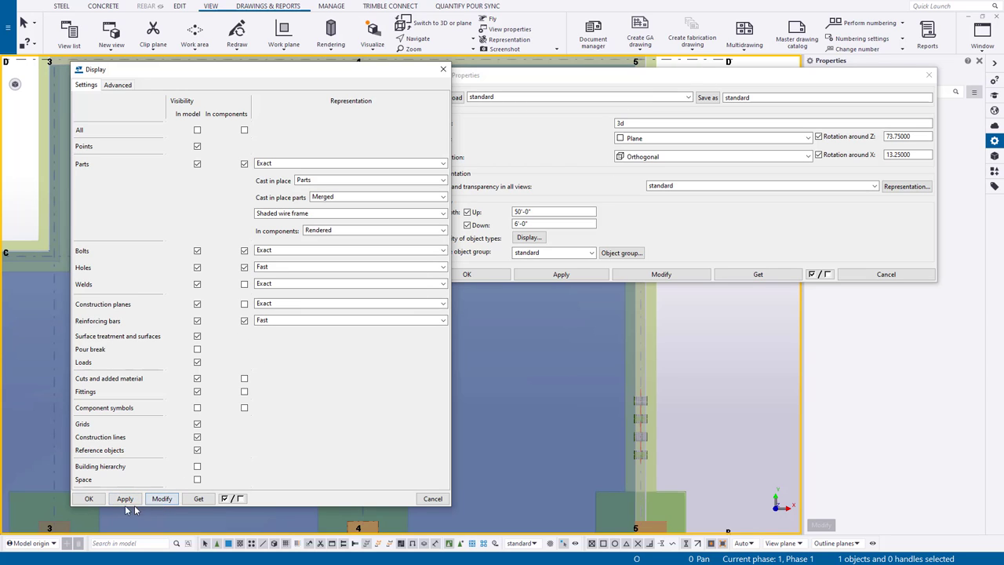
click(90, 499)
click(495, 275)
Step: Examine how the studs around the slab opening at grids 4 and C are displayed in plan
scroll(372, 157, up, 8)
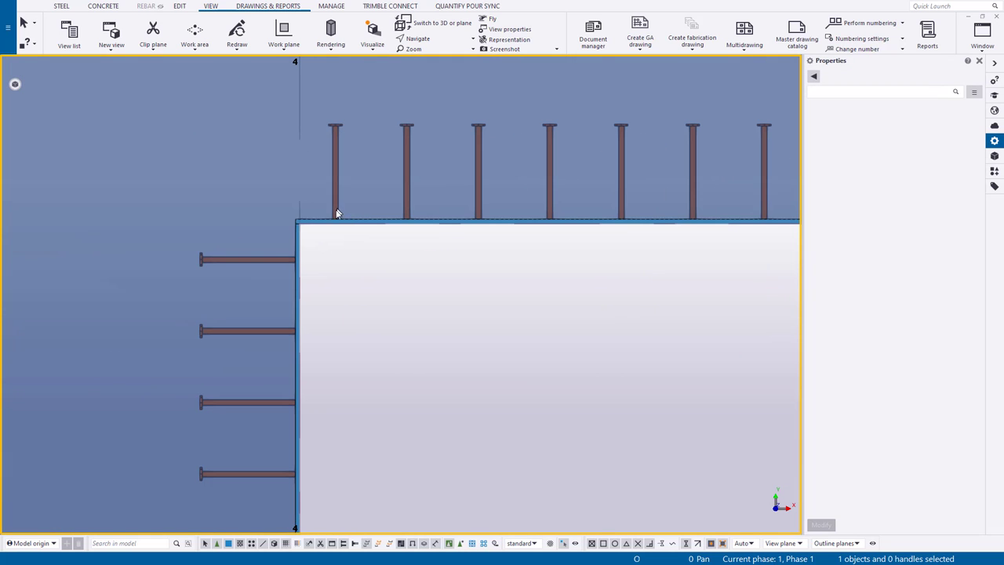
ctrl+middle_drag(337, 217, 522, 88)
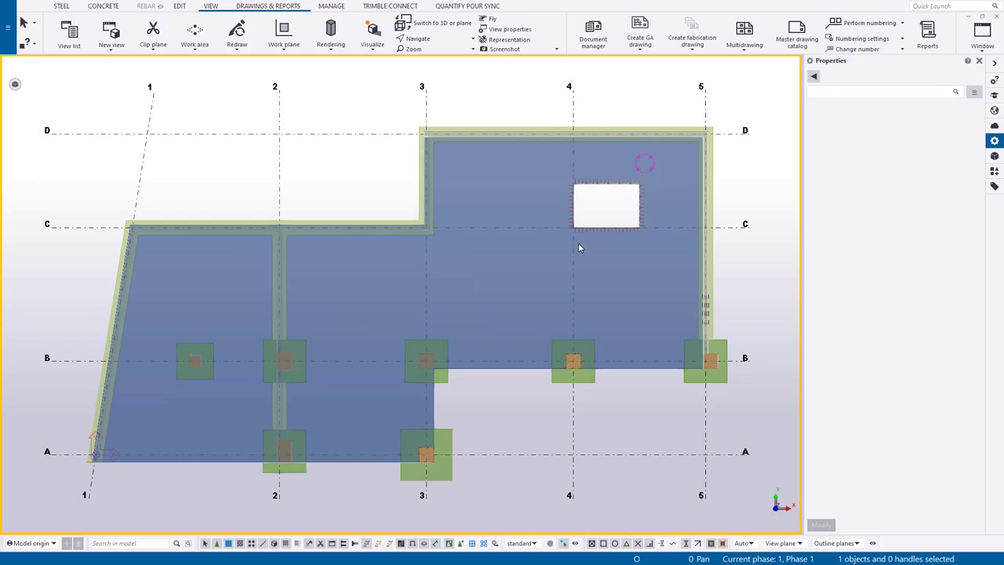
scroll(575, 212, up, 2)
middle_drag(575, 213, 298, 269)
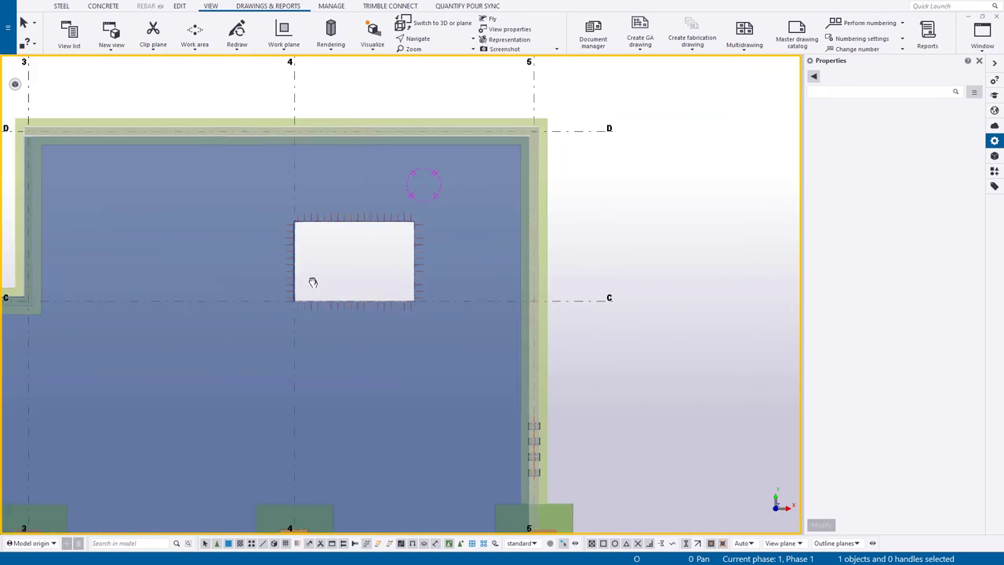
scroll(292, 247, up, 1)
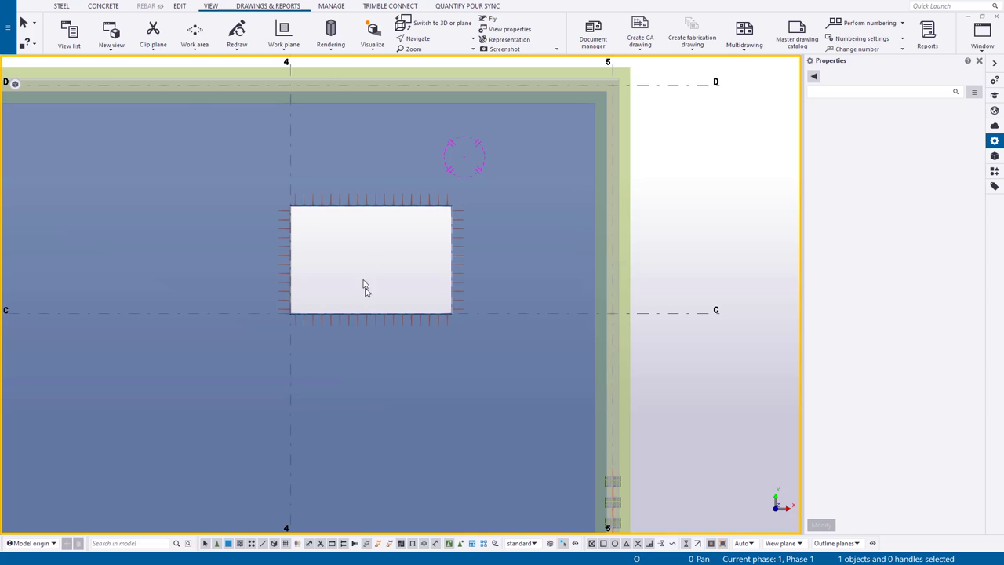
scroll(291, 208, up, 3)
click(61, 6)
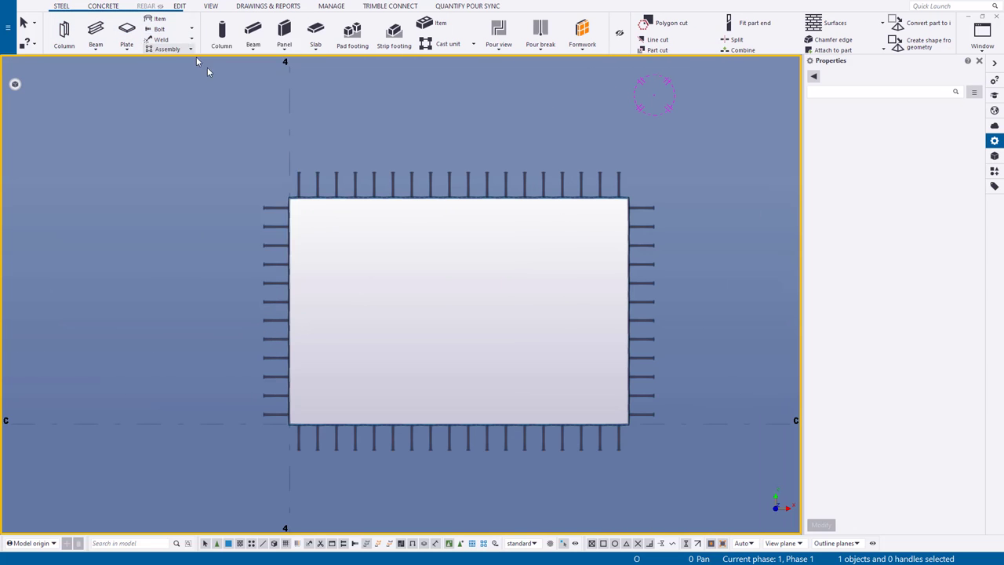
scroll(325, 236, up, 1)
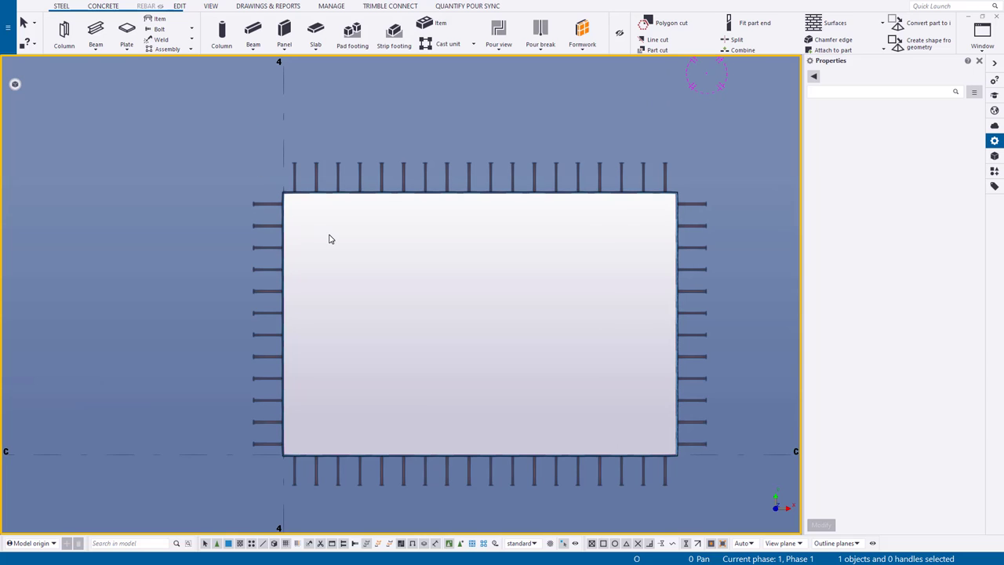
Step: Join the four plate-and-stud assemblies around the slab opening as sub-assemblies of a single assembly
click(473, 544)
scroll(291, 212, up, 8)
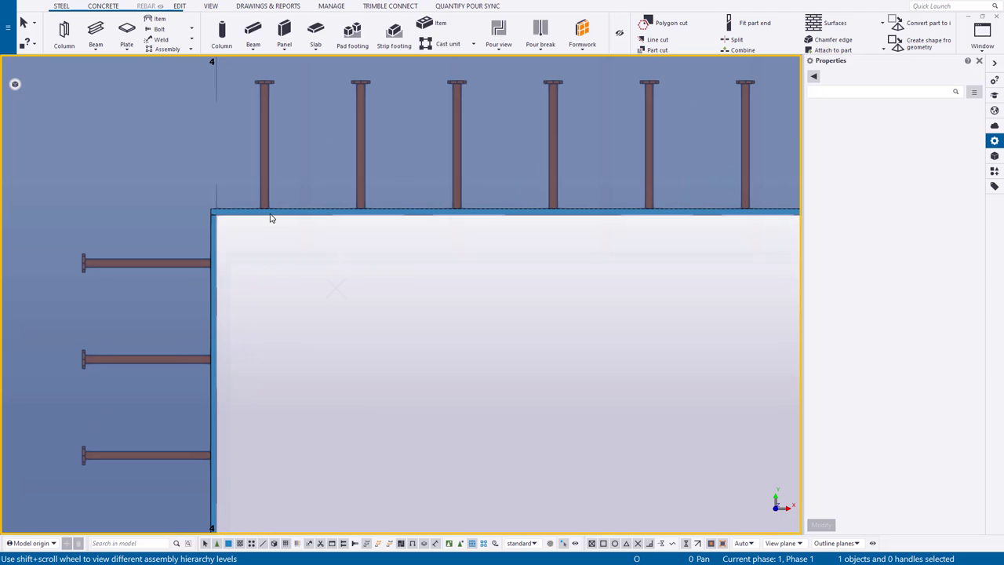
scroll(299, 264, down, 2)
click(339, 255)
scroll(352, 331, down, 4)
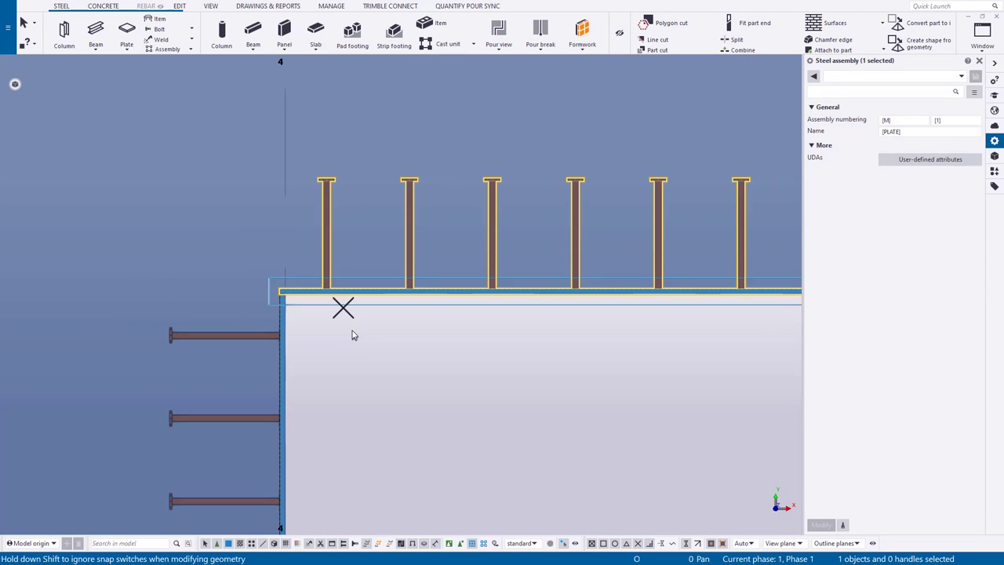
middle_drag(381, 385, 276, 291)
scroll(275, 291, down, 4)
middle_drag(506, 388, 280, 378)
scroll(279, 379, down, 3)
scroll(608, 288, up, 4)
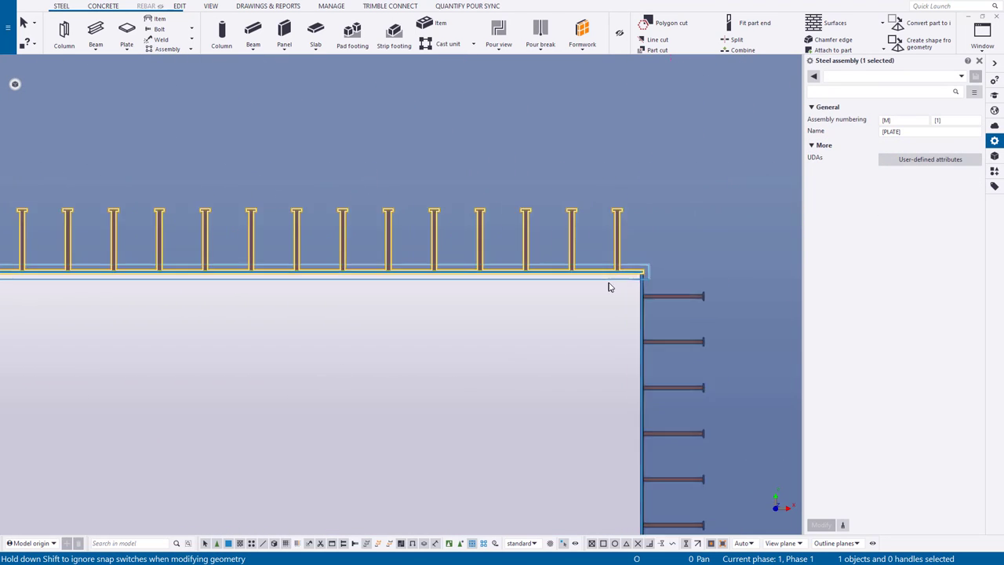
scroll(610, 287, up, 5)
shift+click(644, 287)
scroll(577, 302, down, 4)
middle_drag(320, 451, 444, 144)
middle_drag(424, 440, 497, 140)
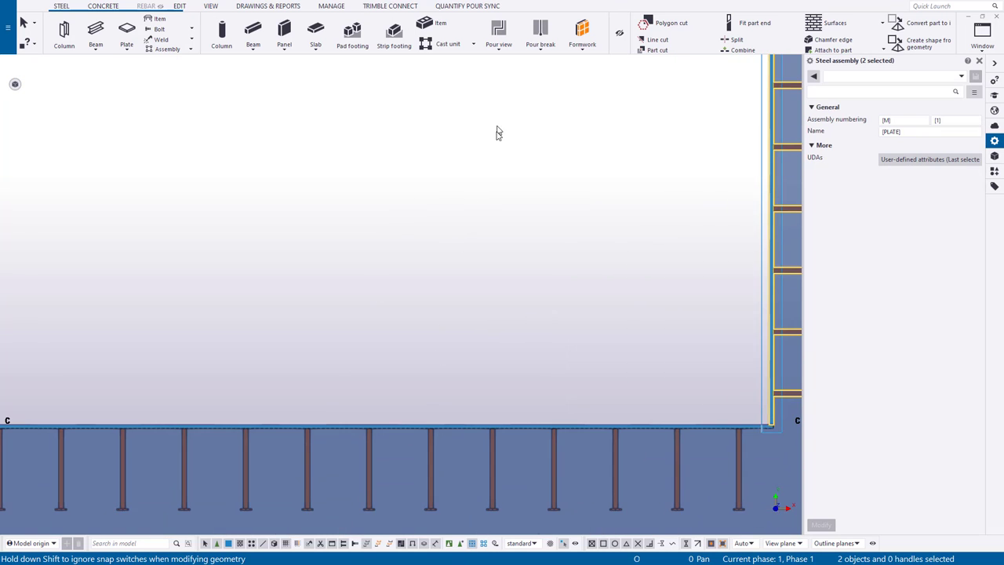
scroll(466, 431, up, 5)
shift+click(469, 436)
scroll(507, 436, down, 7)
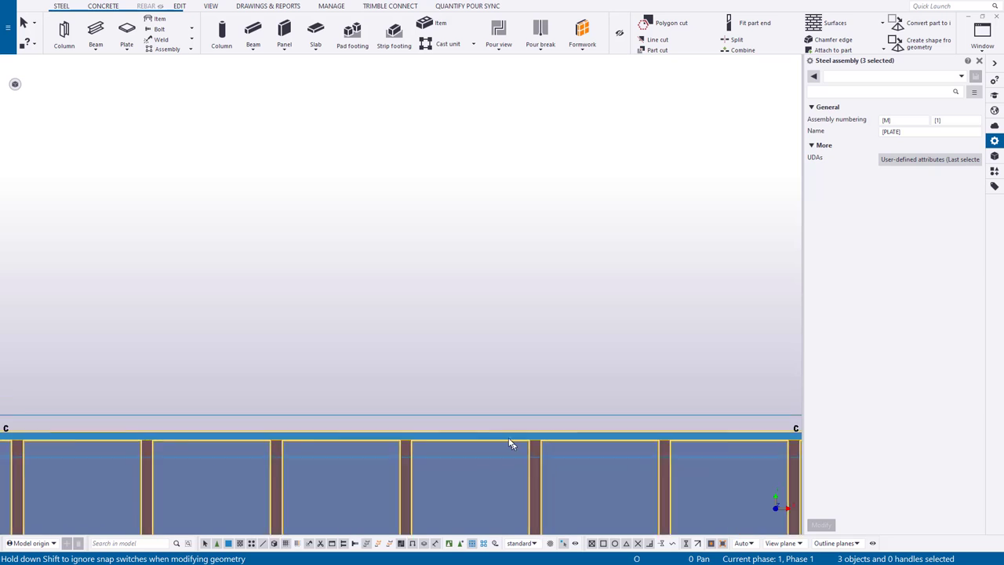
middle_drag(163, 316, 603, 340)
scroll(394, 339, up, 4)
scroll(361, 340, up, 1)
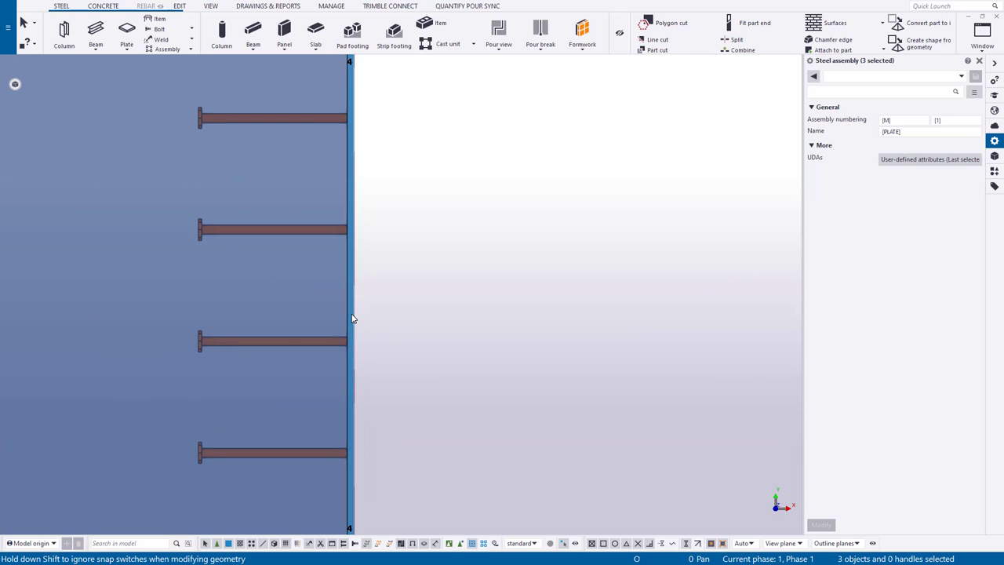
ctrl+click(348, 316)
scroll(302, 314, down, 4)
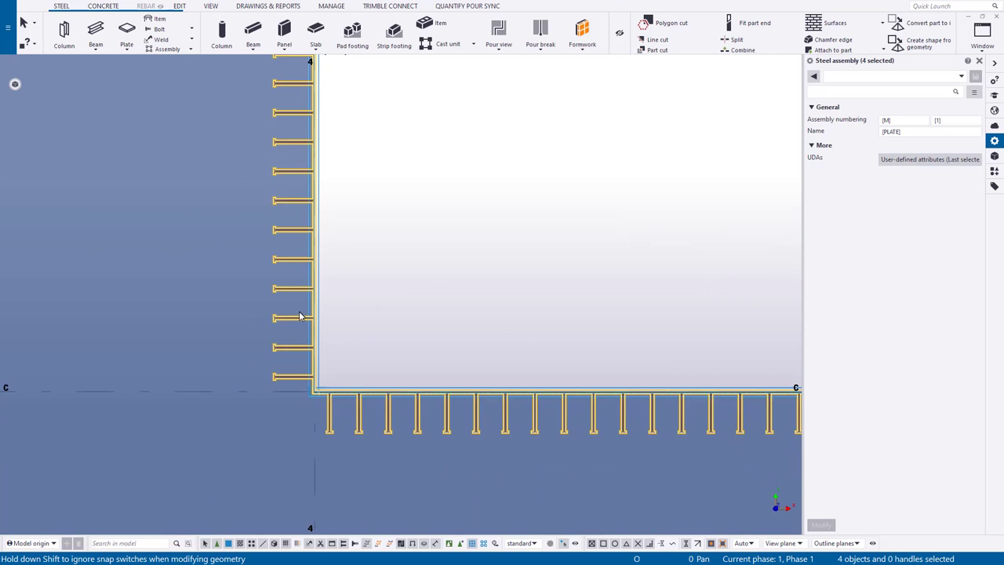
right_click(431, 197)
mouse_move(510, 375)
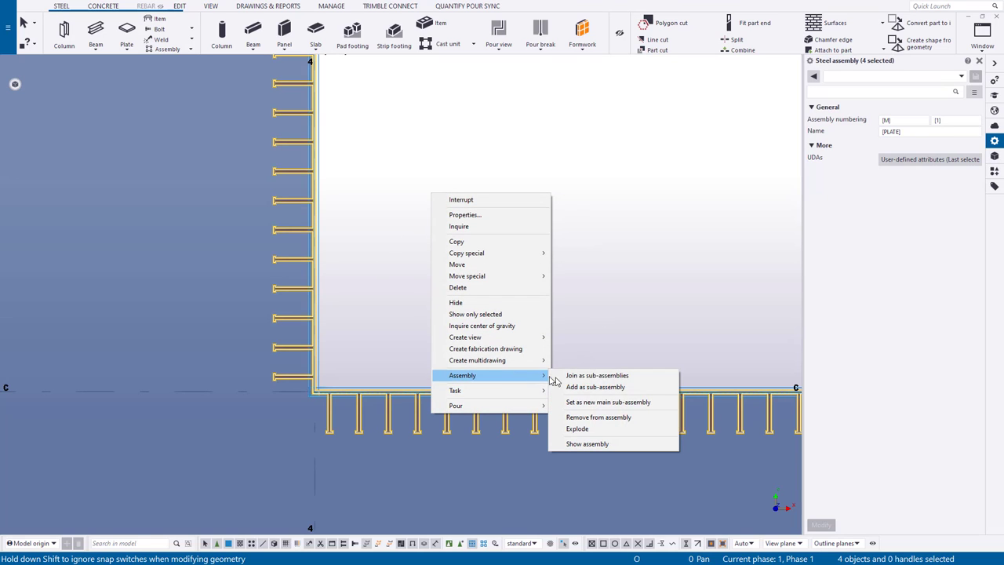
click(610, 380)
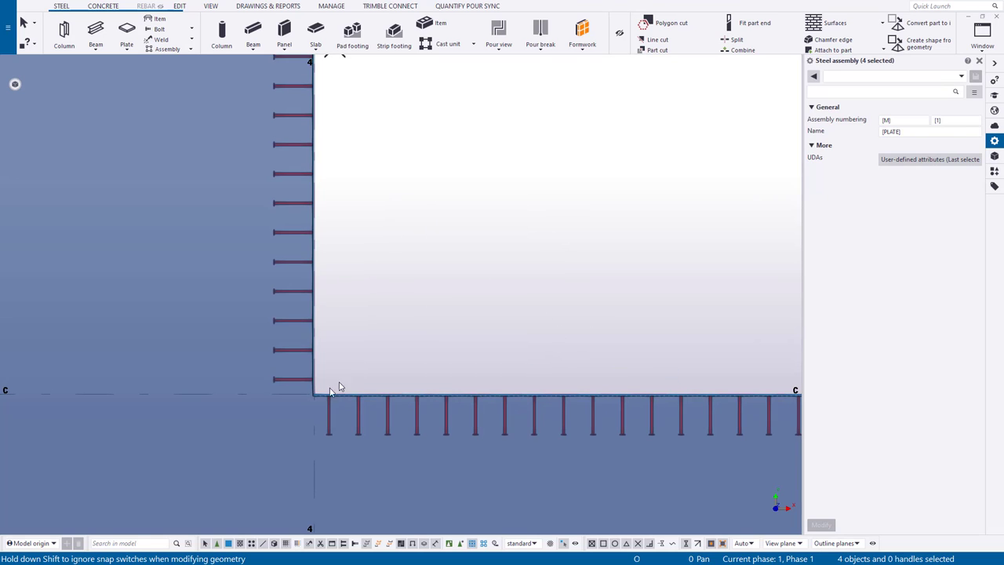
Step: Select the joined assembly to check that it includes the plates and studs on all four sides of the opening
scroll(288, 360, up, 5)
click(325, 330)
scroll(318, 331, down, 4)
scroll(410, 335, down, 3)
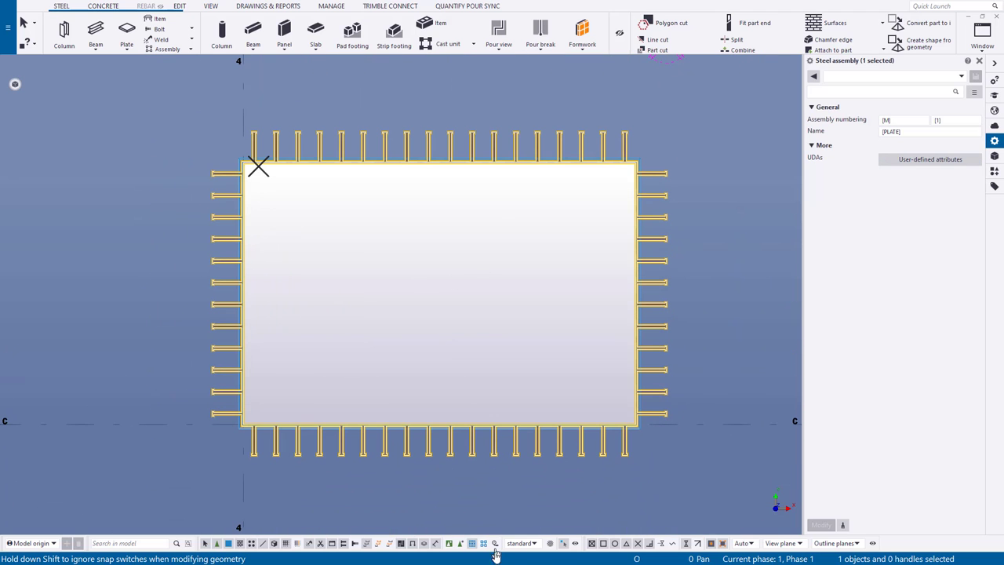
Step: Switch selection to component level and pick the single contour plate along grid C to inspect its properties
scroll(324, 399, up, 5)
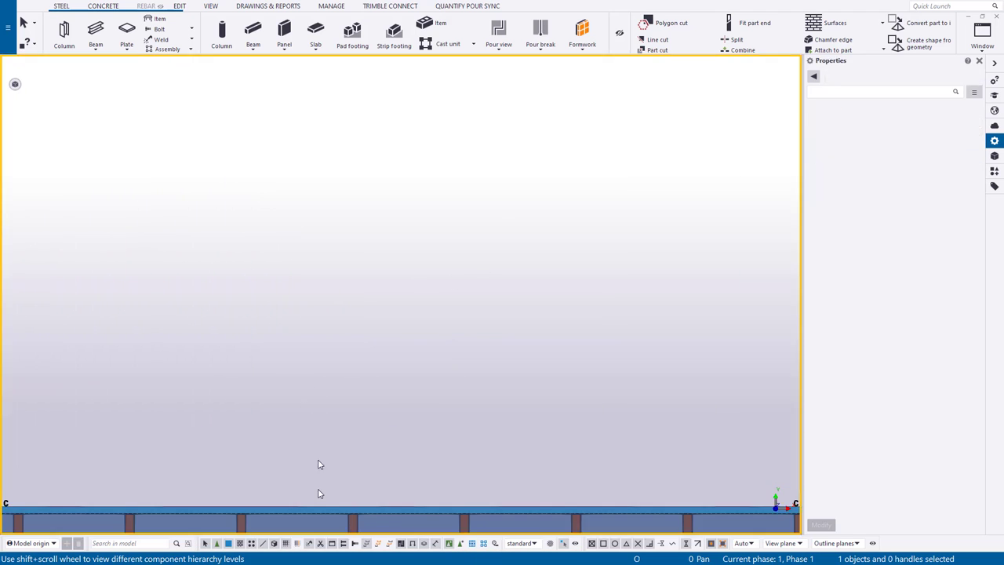
click(412, 479)
middle_drag(412, 478, 493, 337)
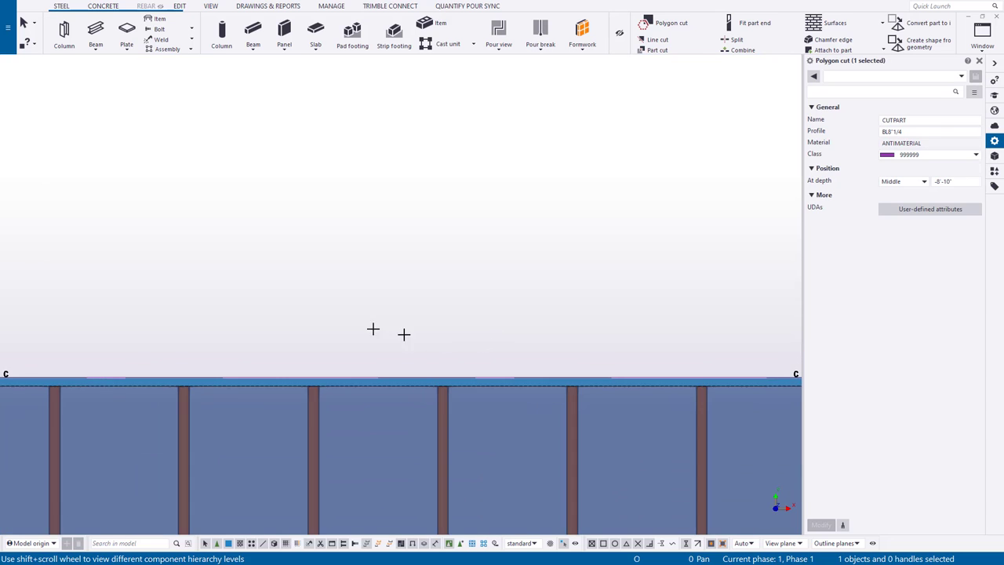
scroll(372, 292, up, 1)
click(395, 383)
scroll(392, 385, up, 4)
scroll(259, 392, down, 2)
scroll(290, 328, down, 3)
scroll(345, 368, up, 2)
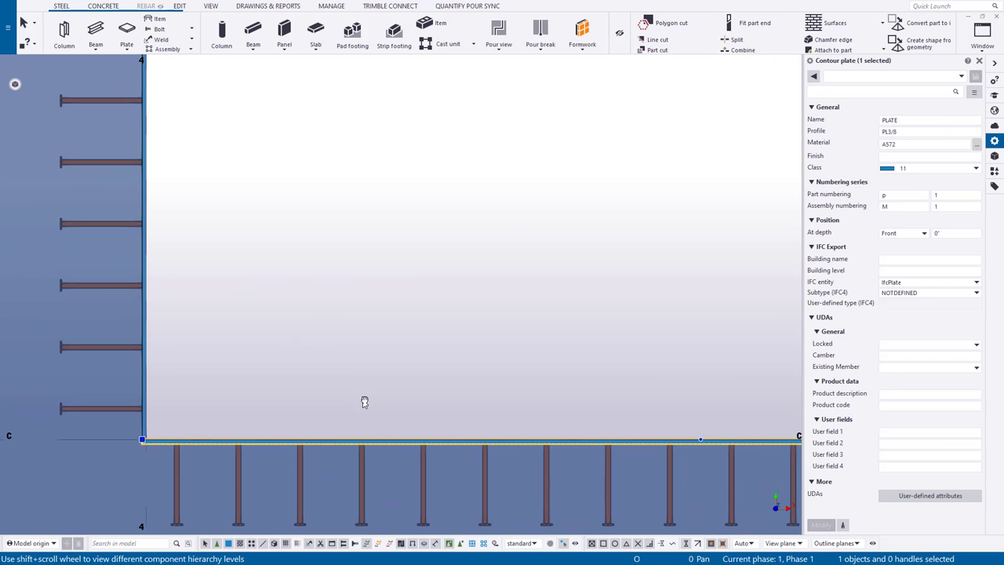
Step: Select the whole joined liner assembly and move it about 2'-0" from grid 4 toward grid 5, parallel to grid C
scroll(369, 375, down, 1)
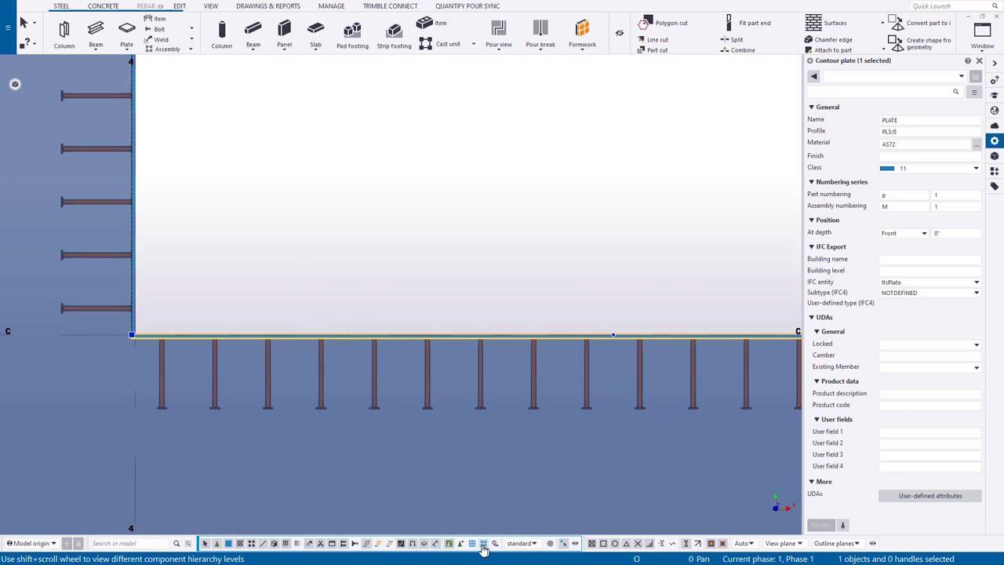
scroll(478, 379, up, 3)
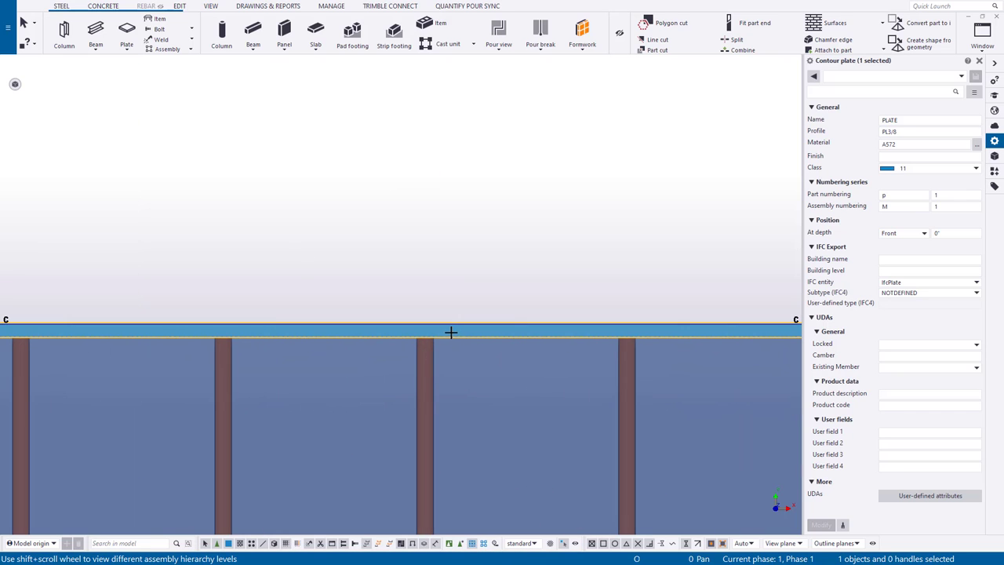
click(466, 192)
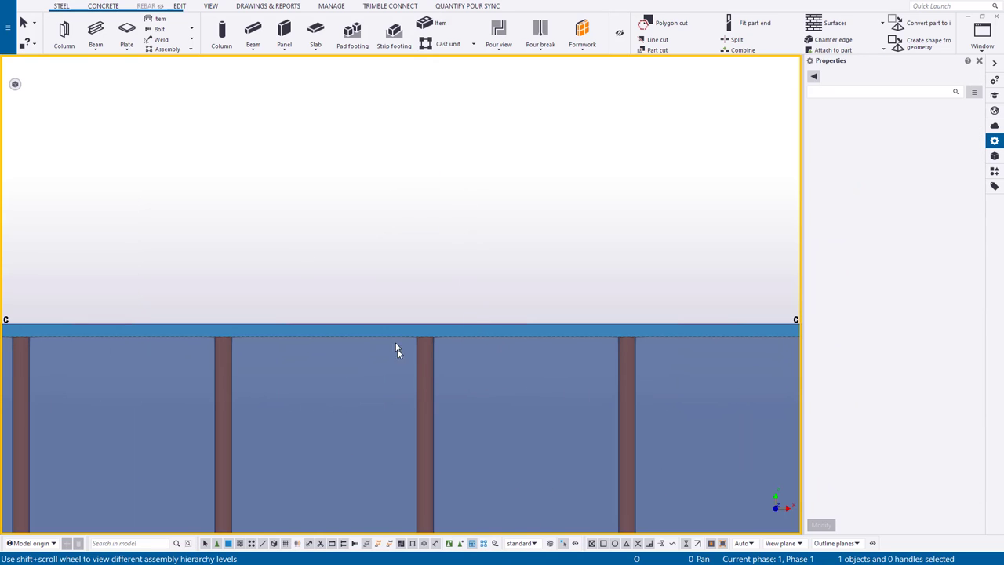
click(421, 339)
scroll(356, 312, down, 4)
right_click(386, 191)
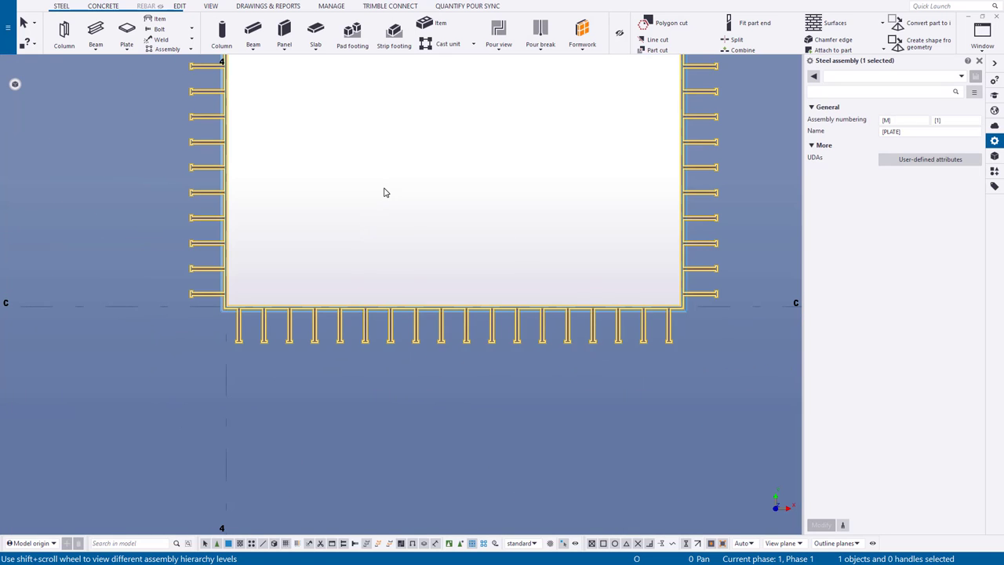
click(451, 273)
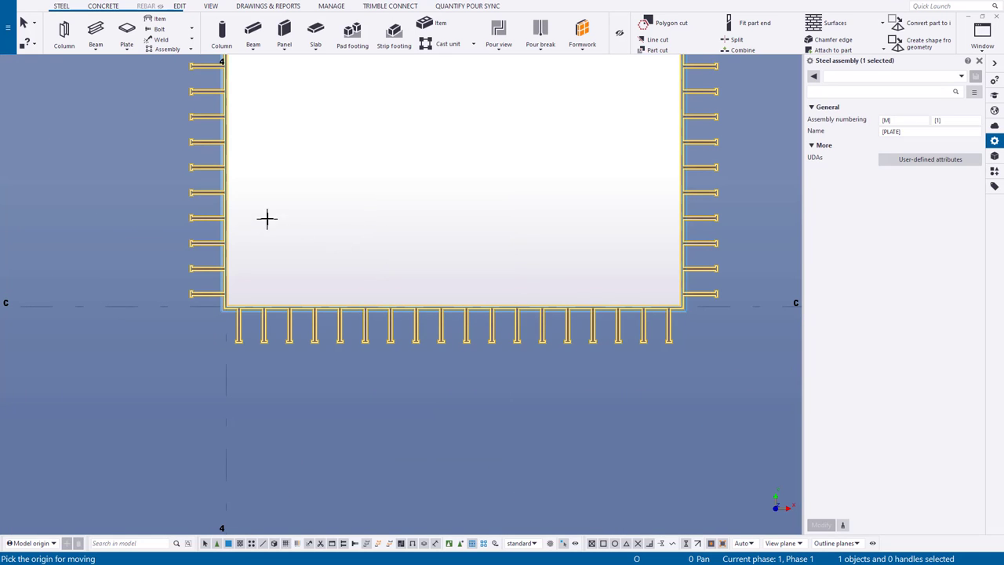
click(227, 209)
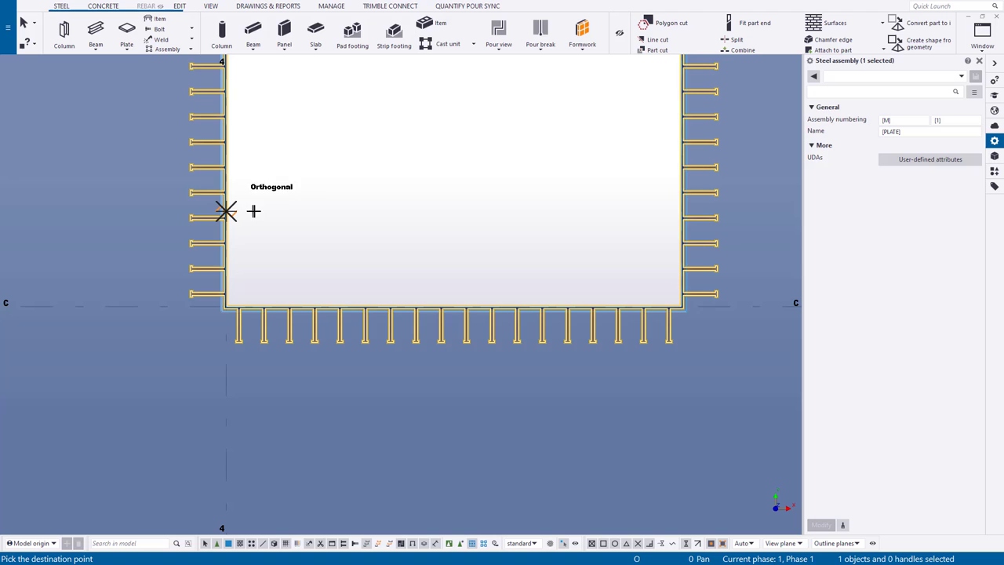
click(317, 211)
scroll(534, 292, down, 3)
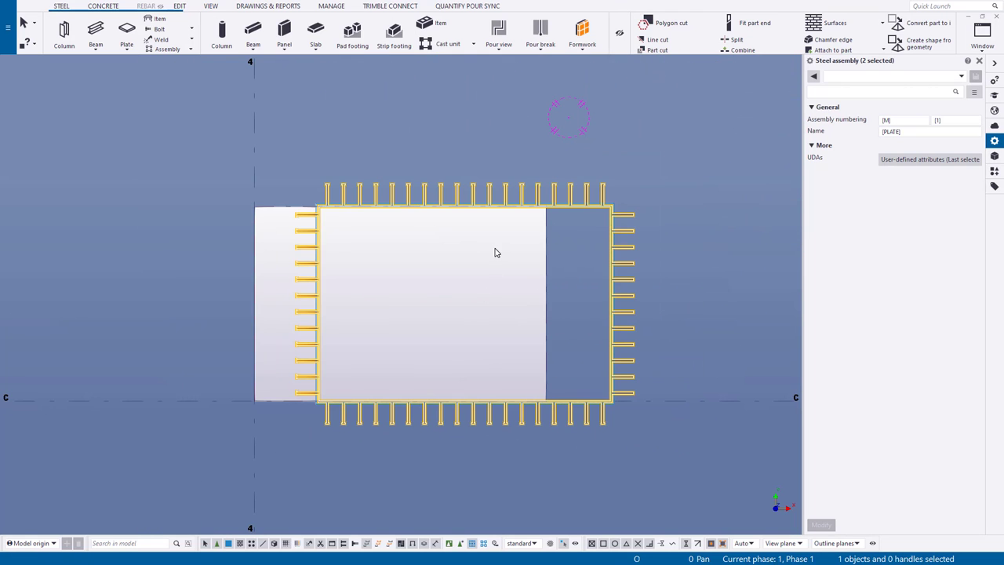
click(445, 313)
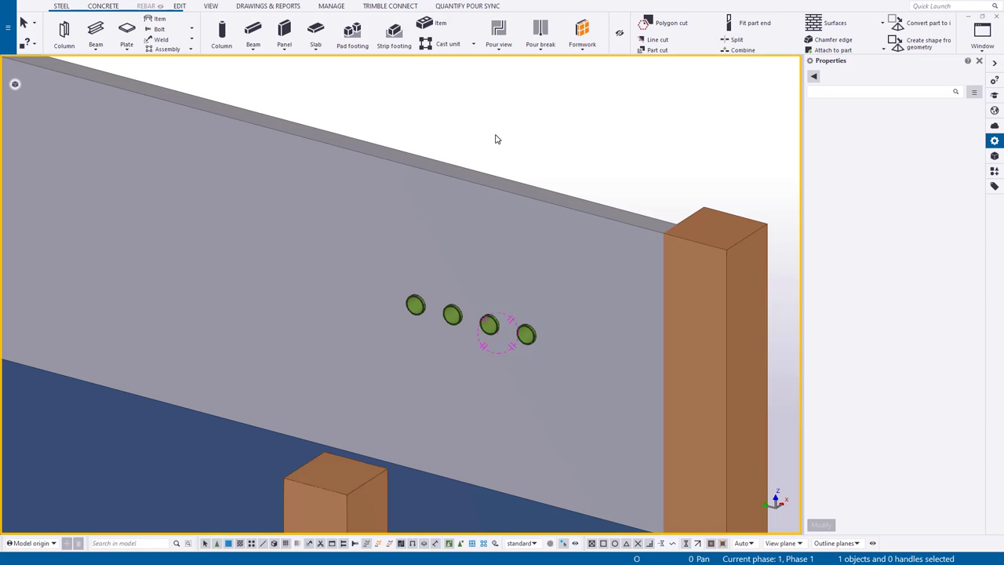
Step: Select the second pipe penetration in the wall and render the parts transparent to inspect its embedded studs and general properties
scroll(437, 324, up, 10)
click(467, 298)
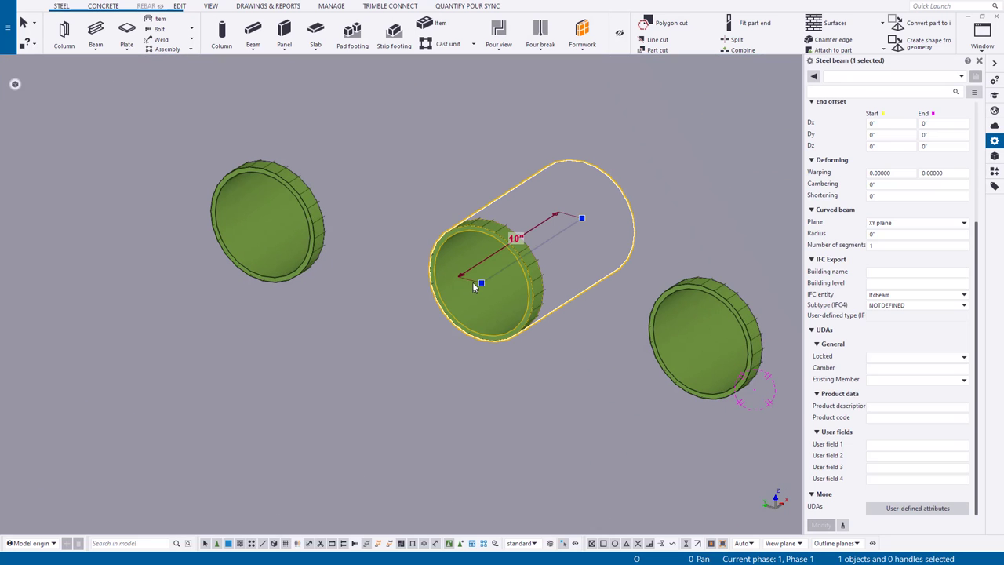
scroll(854, 195, up, 5)
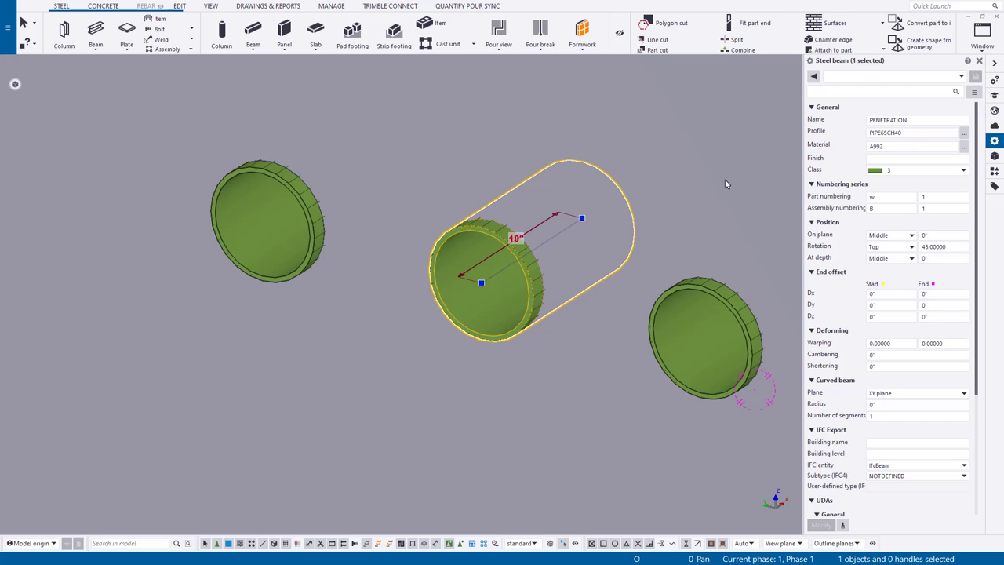
key(ctrl+2)
scroll(510, 274, down, 2)
mouse_move(565, 259)
middle_down()
mouse_move(511, 278)
mouse_move(454, 258)
middle_up()
click(943, 122)
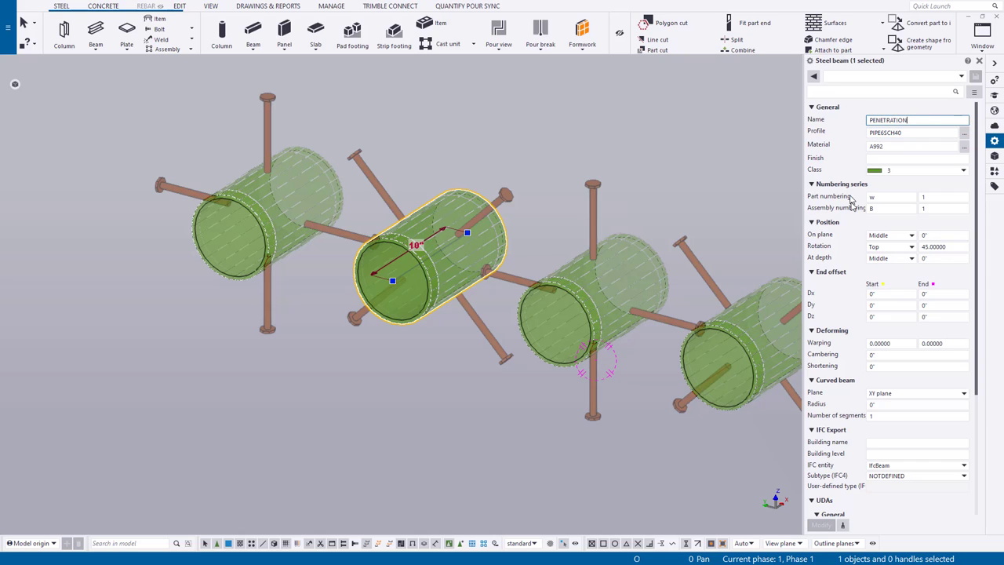
Step: Review the selected penetration's position, IFC export and UDA properties, including the available IFC4 subtypes
scroll(853, 207, down, 3)
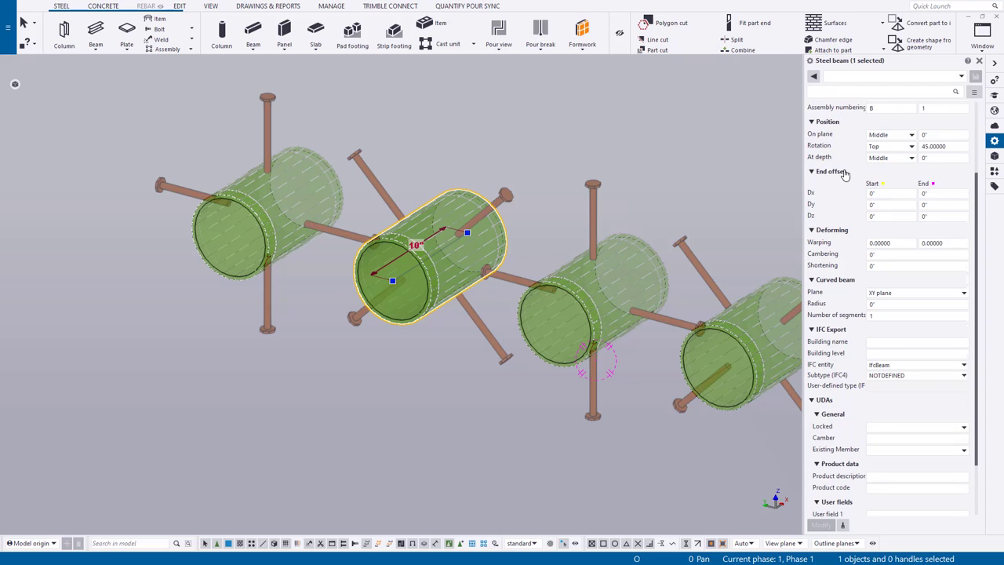
scroll(845, 173, down, 1)
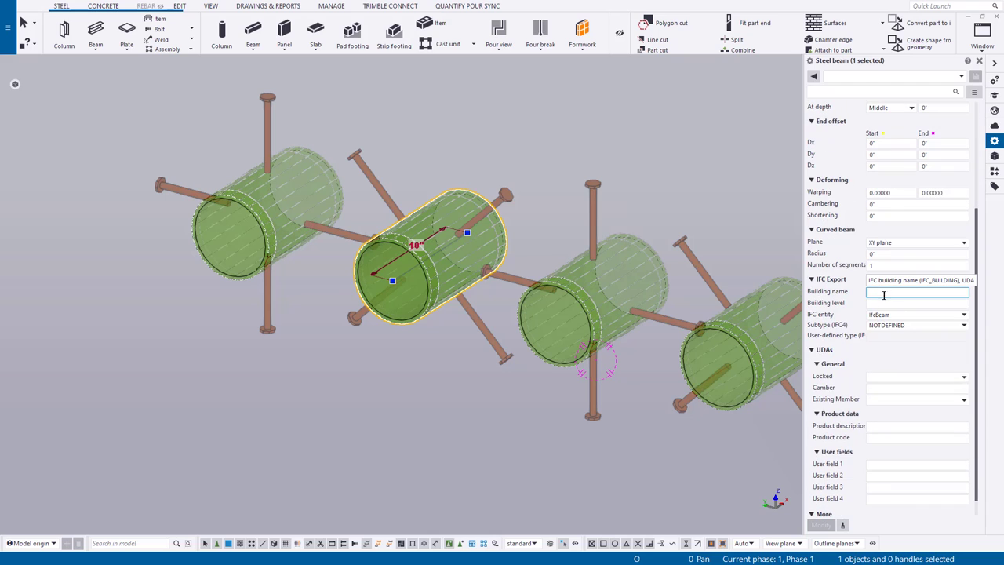
click(885, 303)
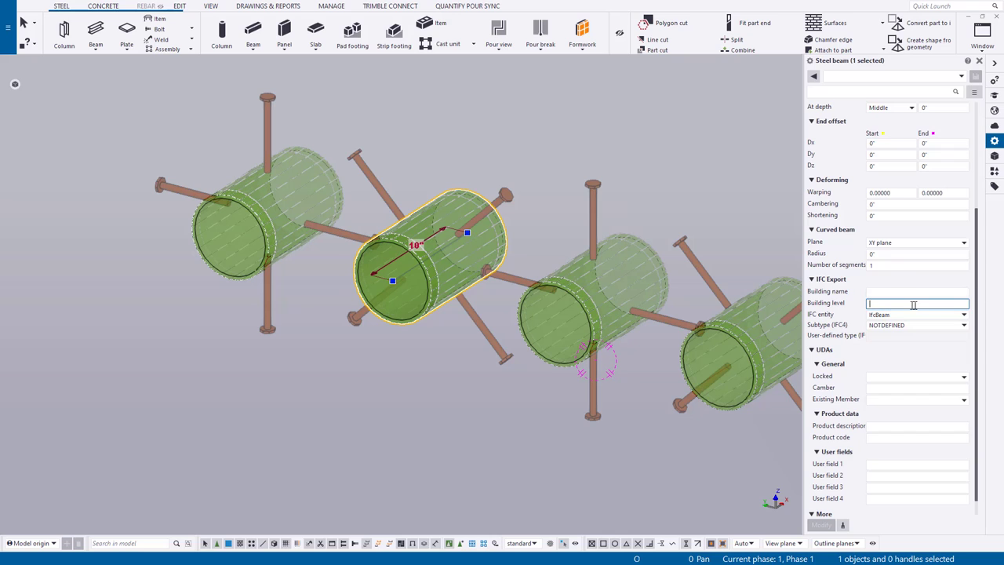
click(907, 315)
click(909, 318)
click(916, 332)
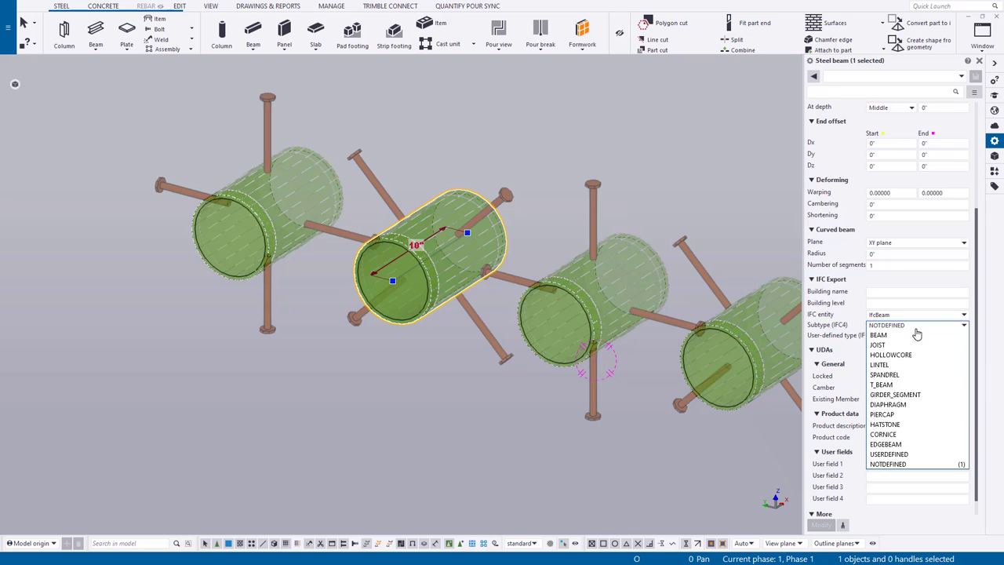
click(917, 333)
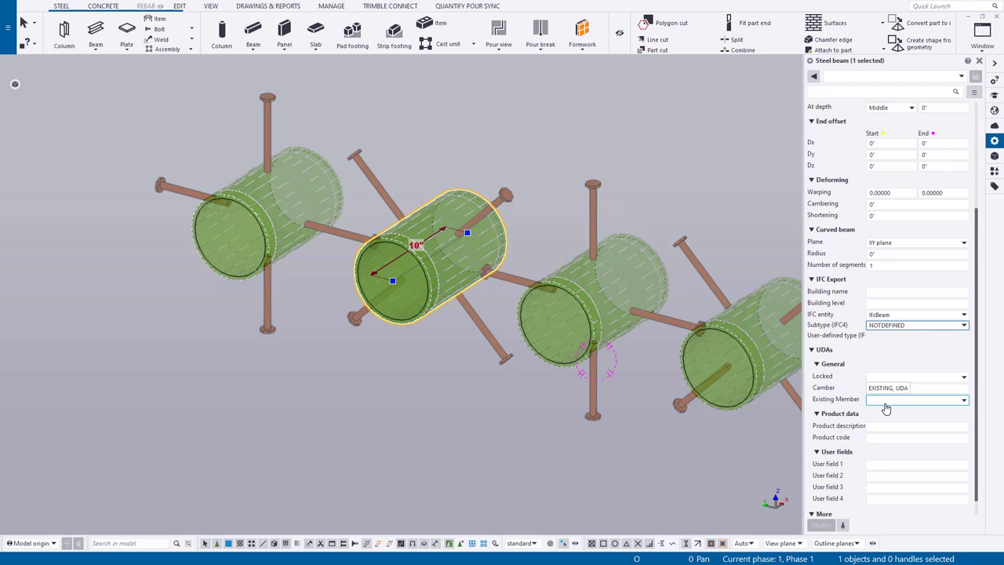
scroll(888, 412, down, 1)
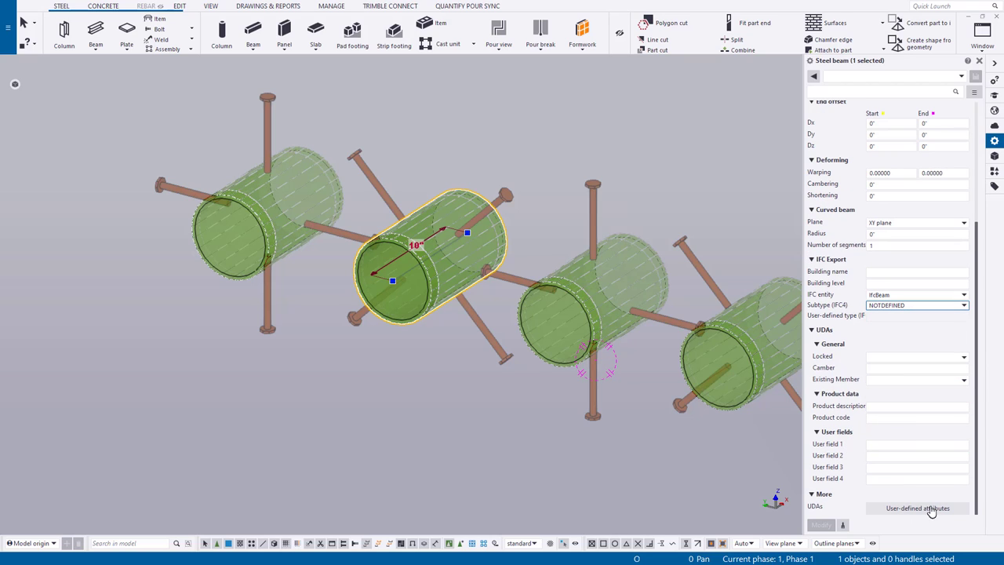
Step: Enter P32 as the Design Group Mark in the penetration's user-defined attributes, and close them without applying
click(930, 511)
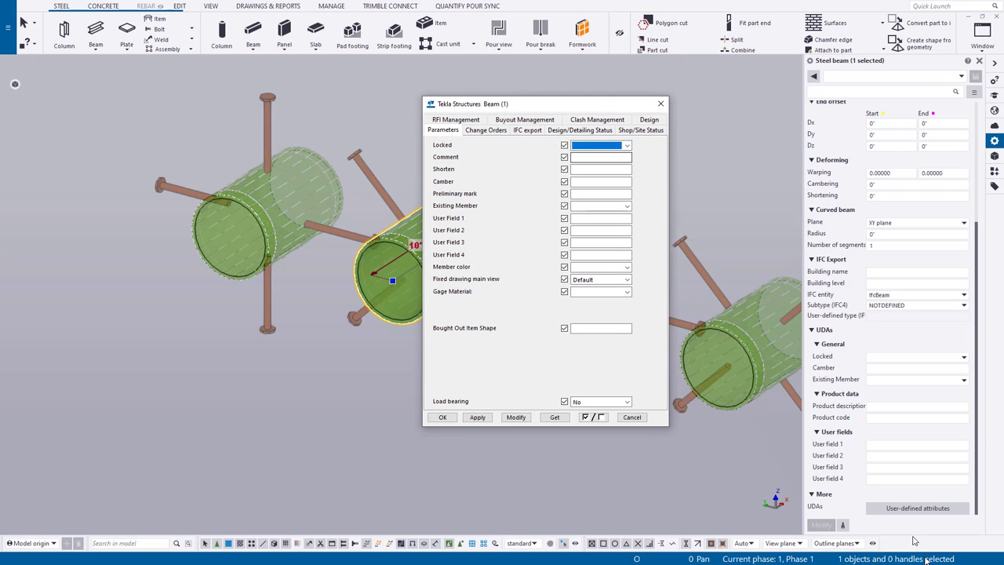
click(648, 121)
click(601, 145)
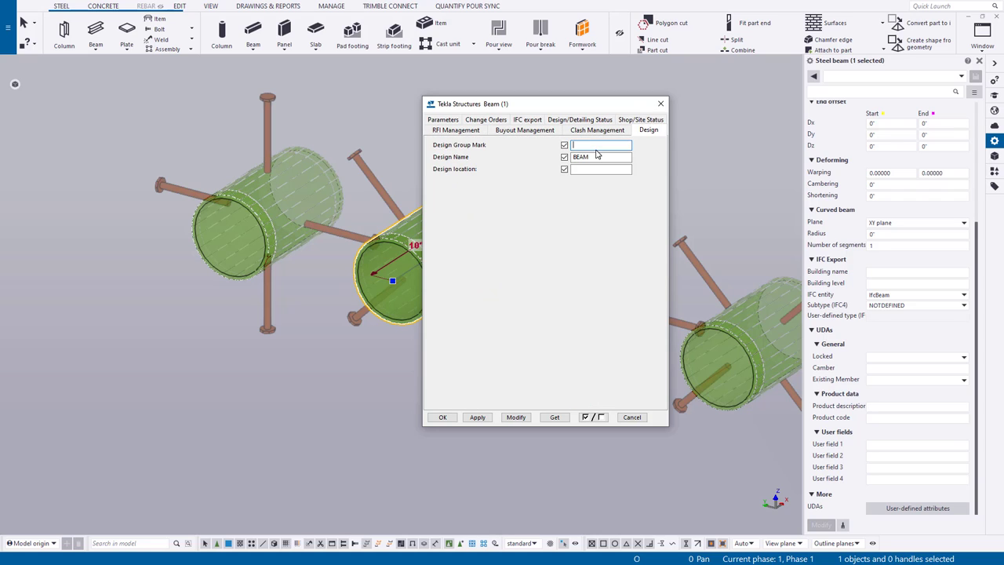
text(P32)
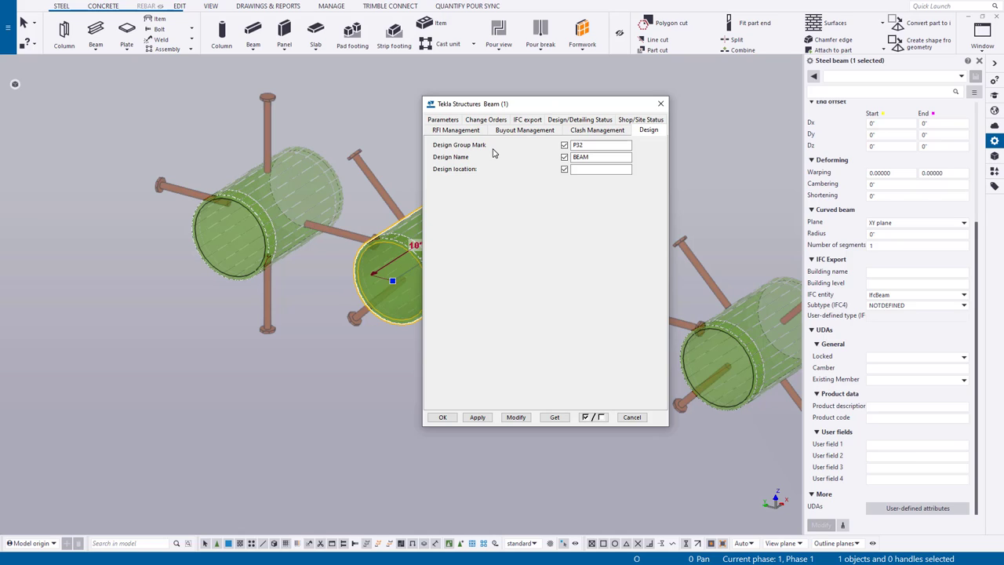
drag(585, 104, 554, 104)
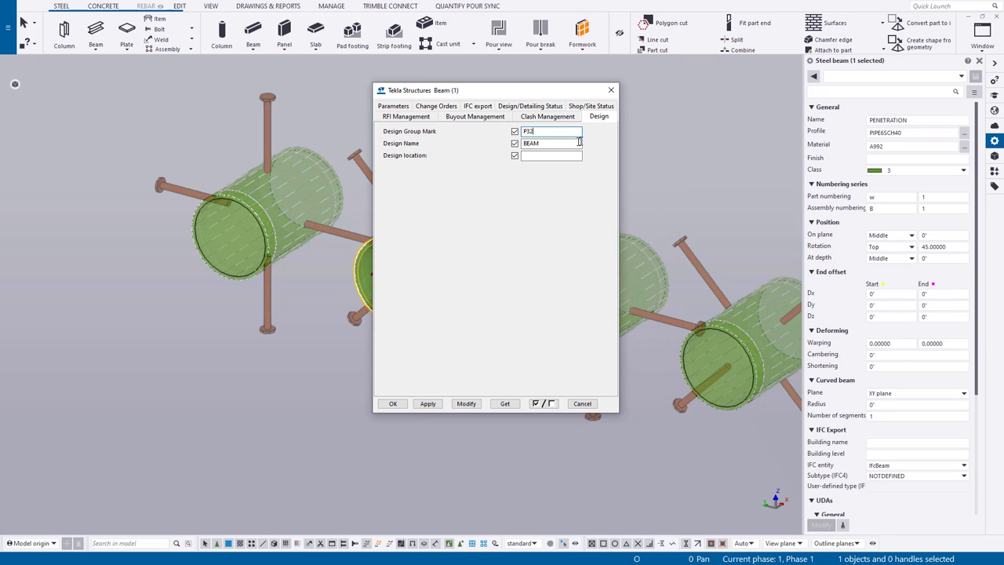
drag(470, 90, 552, 87)
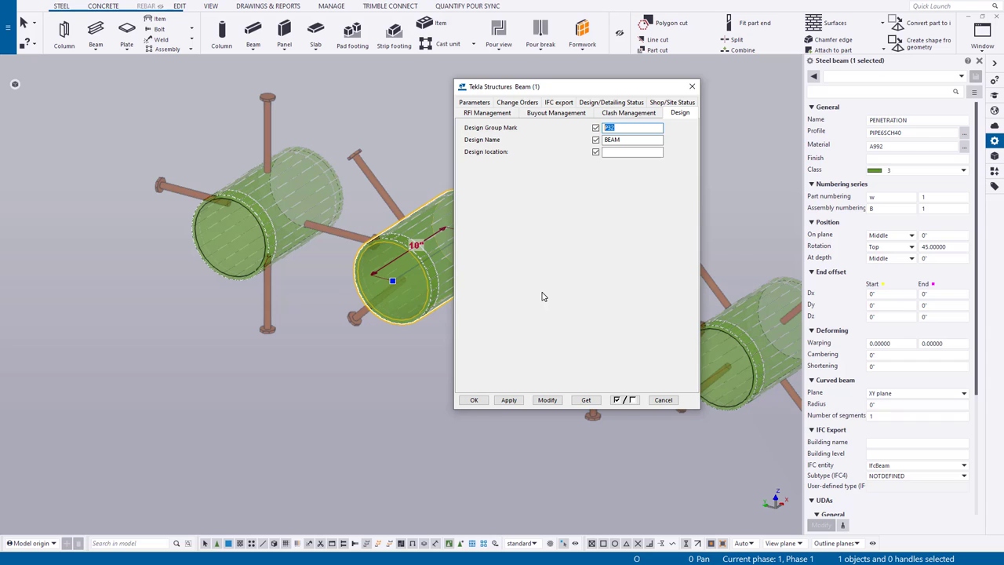
click(692, 86)
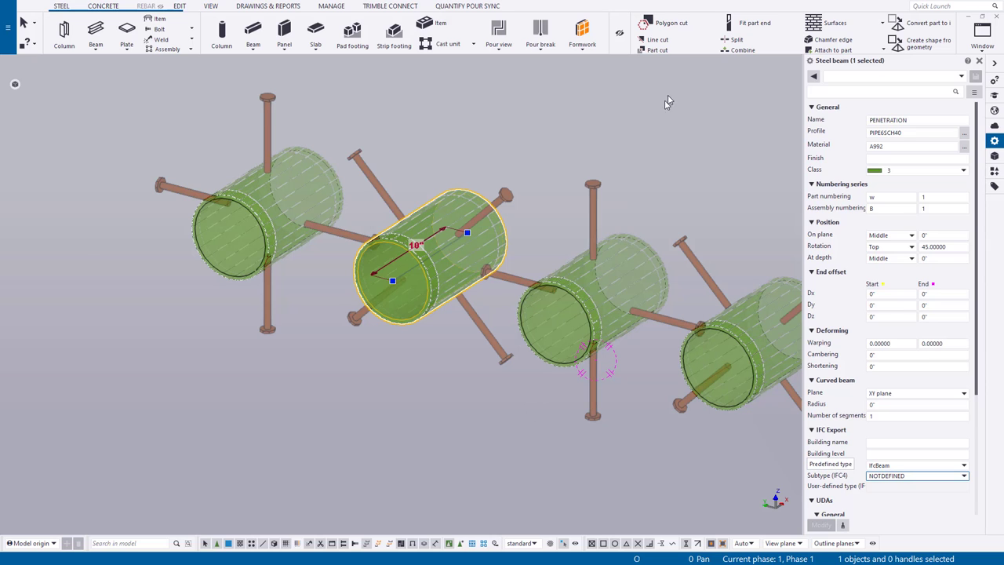
Step: Open the numbering settings, review the saved presets and pick 3_After_Creating_Drawings
scroll(538, 139, down, 5)
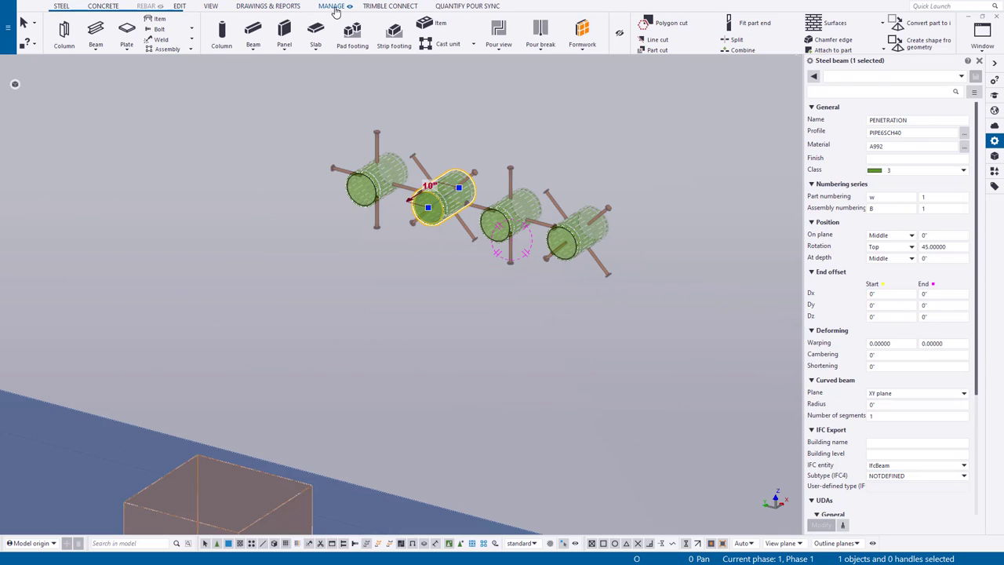
click(264, 7)
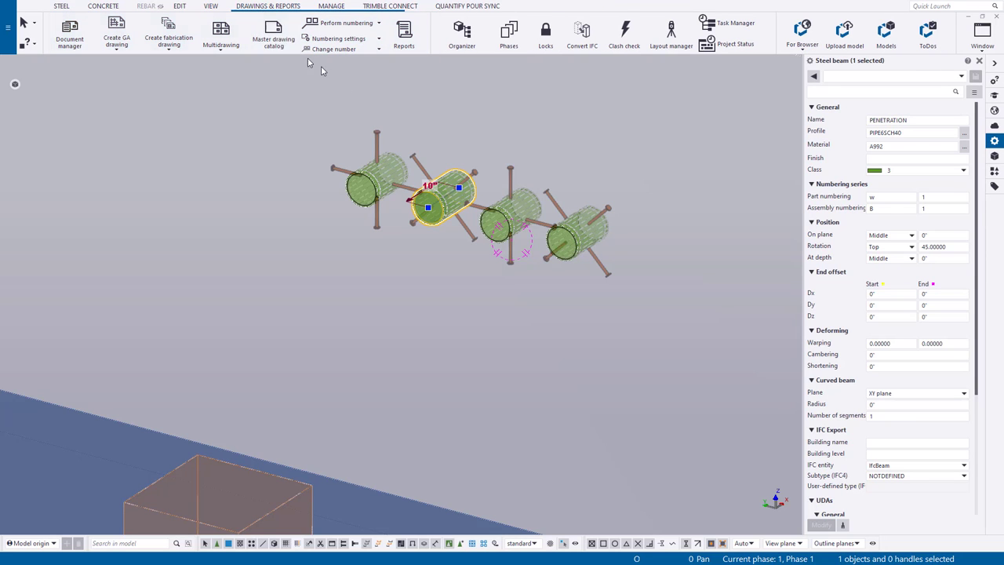
click(375, 39)
click(351, 54)
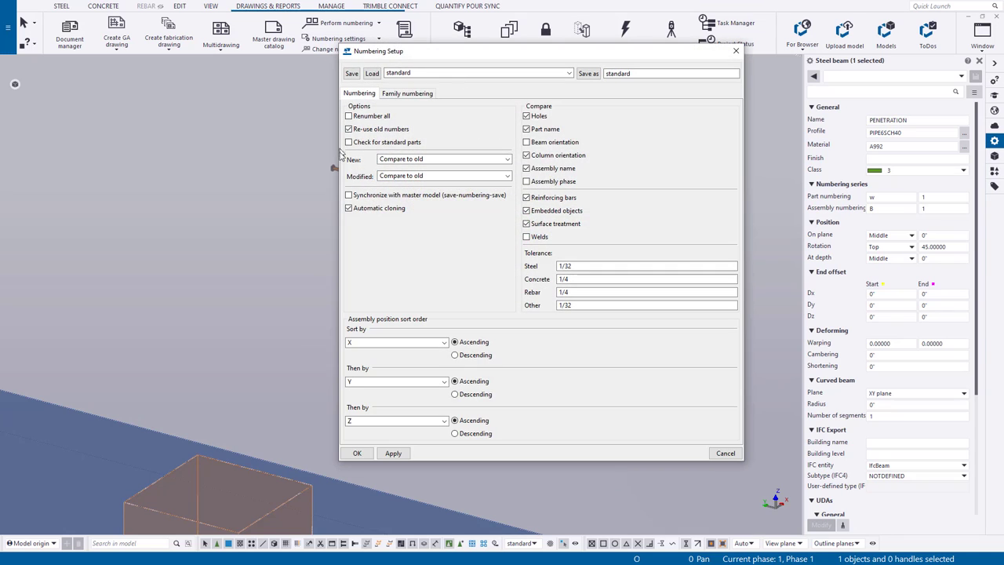
drag(463, 53, 557, 71)
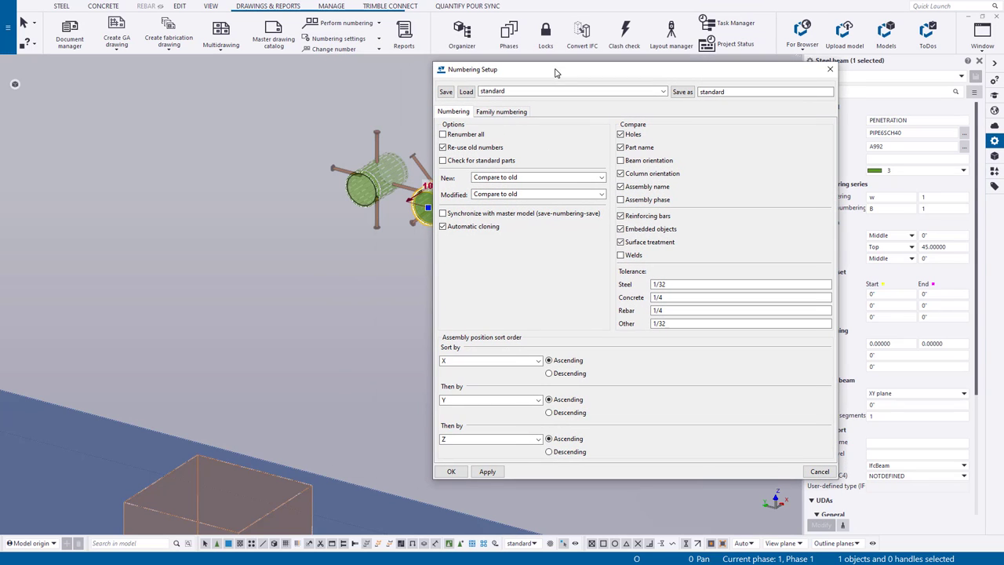
click(513, 92)
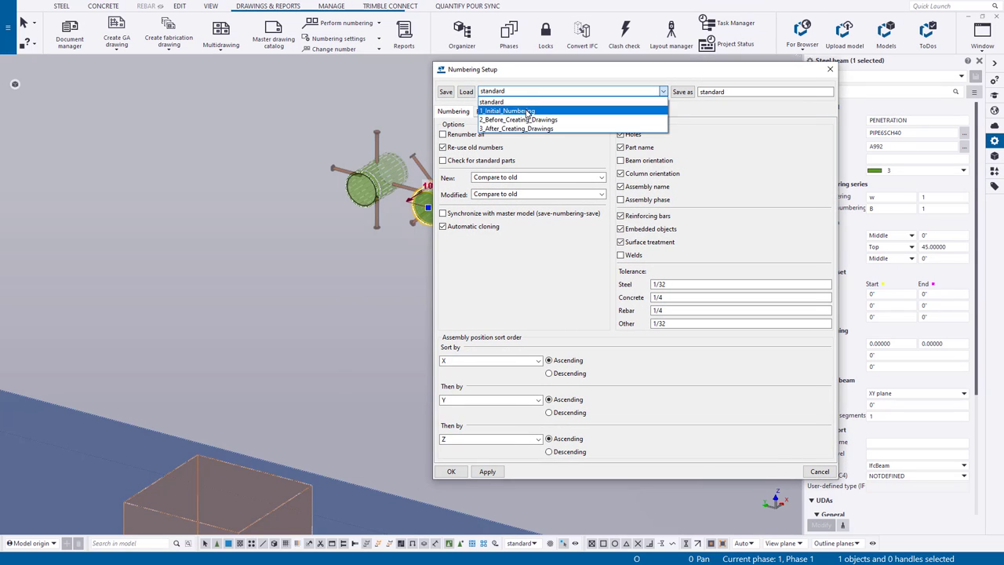
click(583, 129)
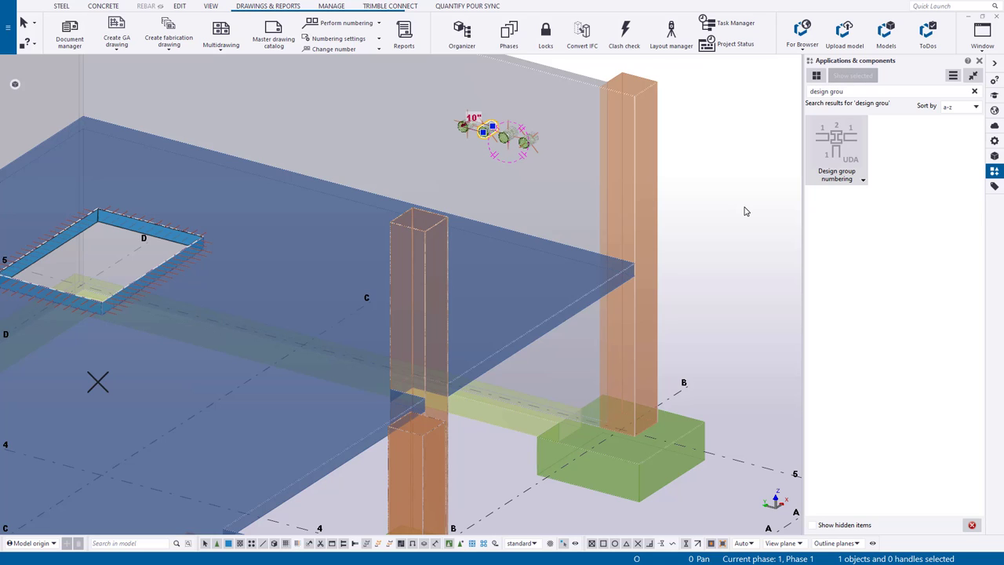
Step: Replace the design group search in the applications and components catalog with a search for "embed"
click(975, 91)
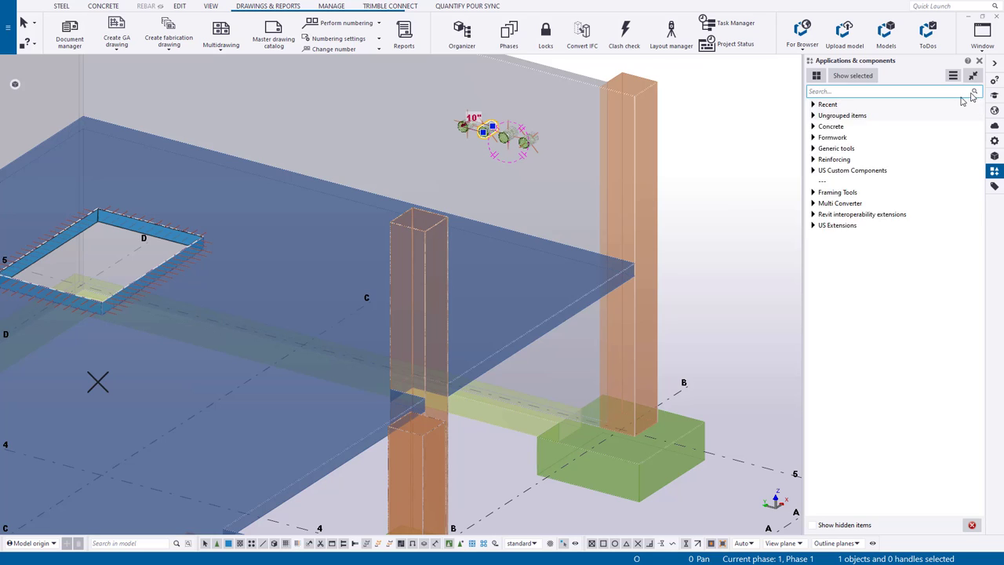
click(906, 92)
text(eme)
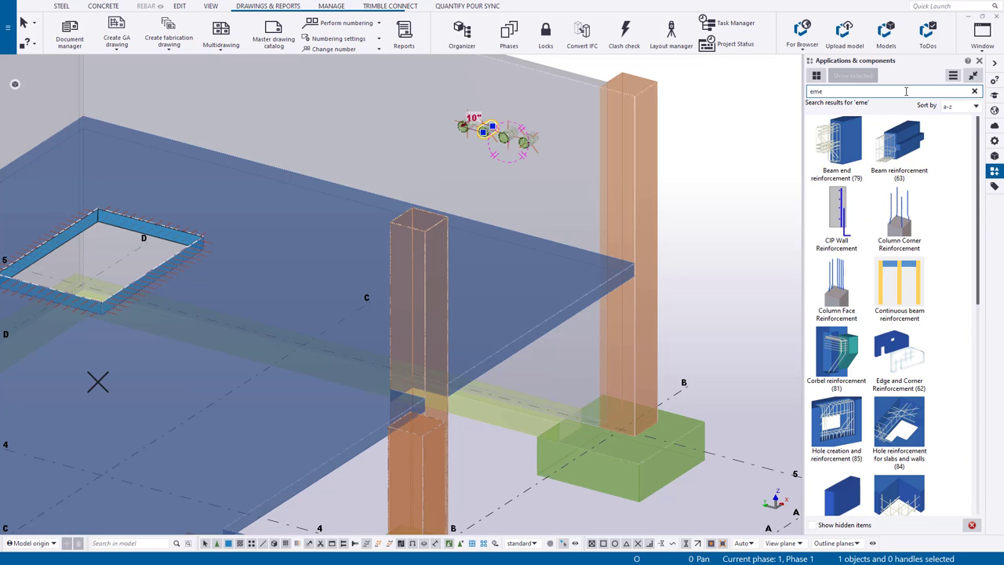
key(BackSpace)
text(bed)
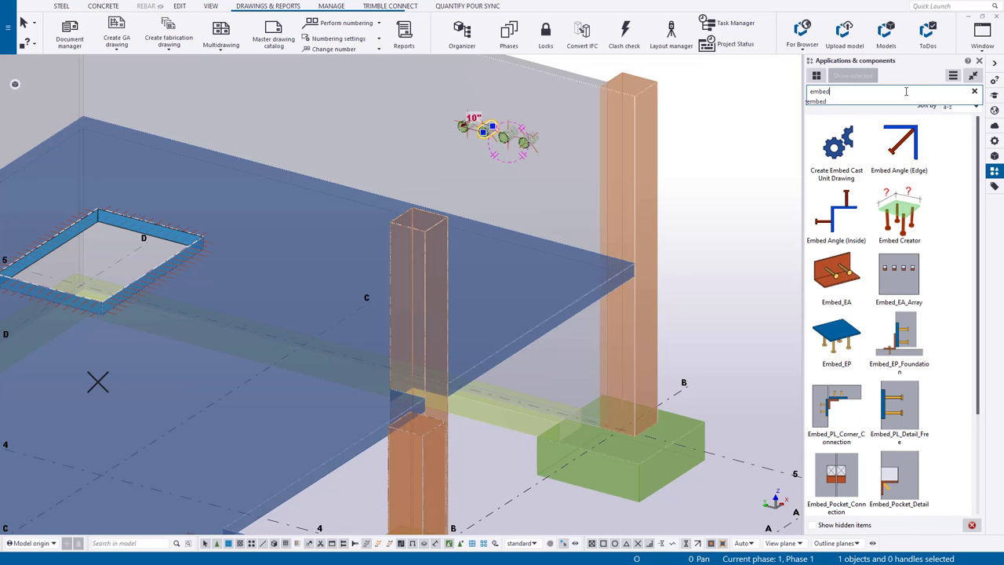